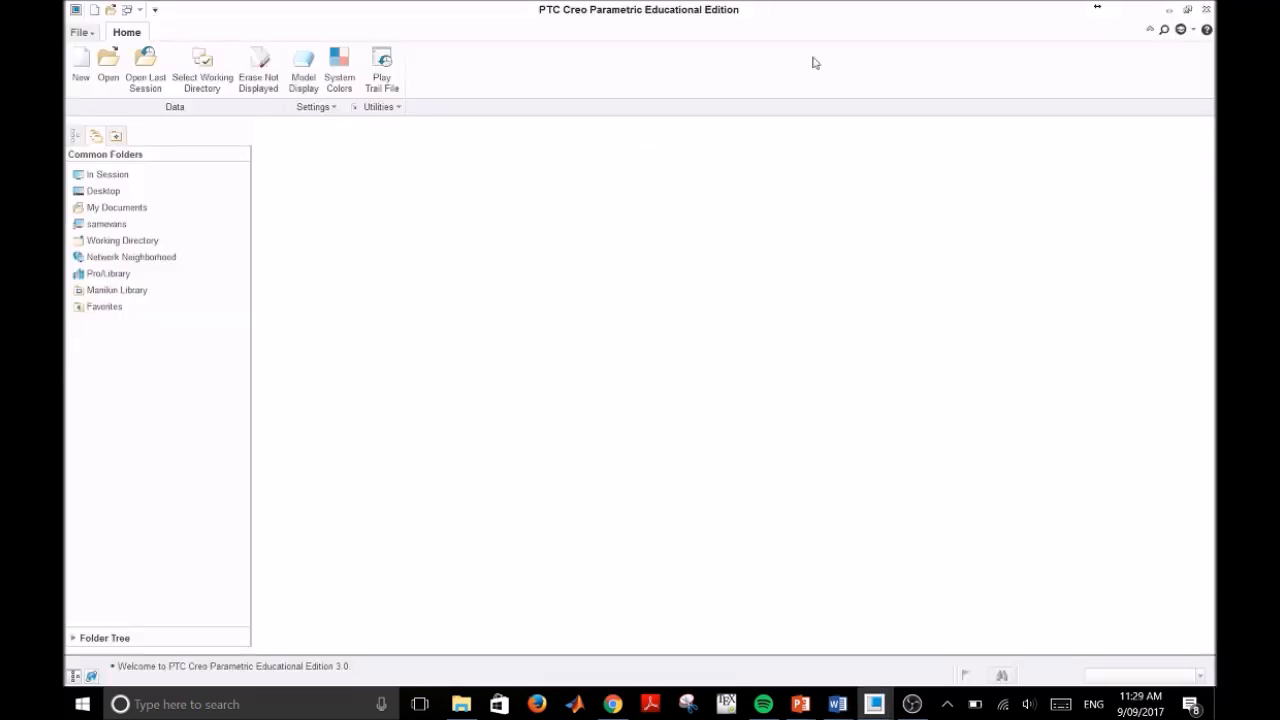
# Step: Create a new format file named a4_as1100
pyautogui.click(89, 34)
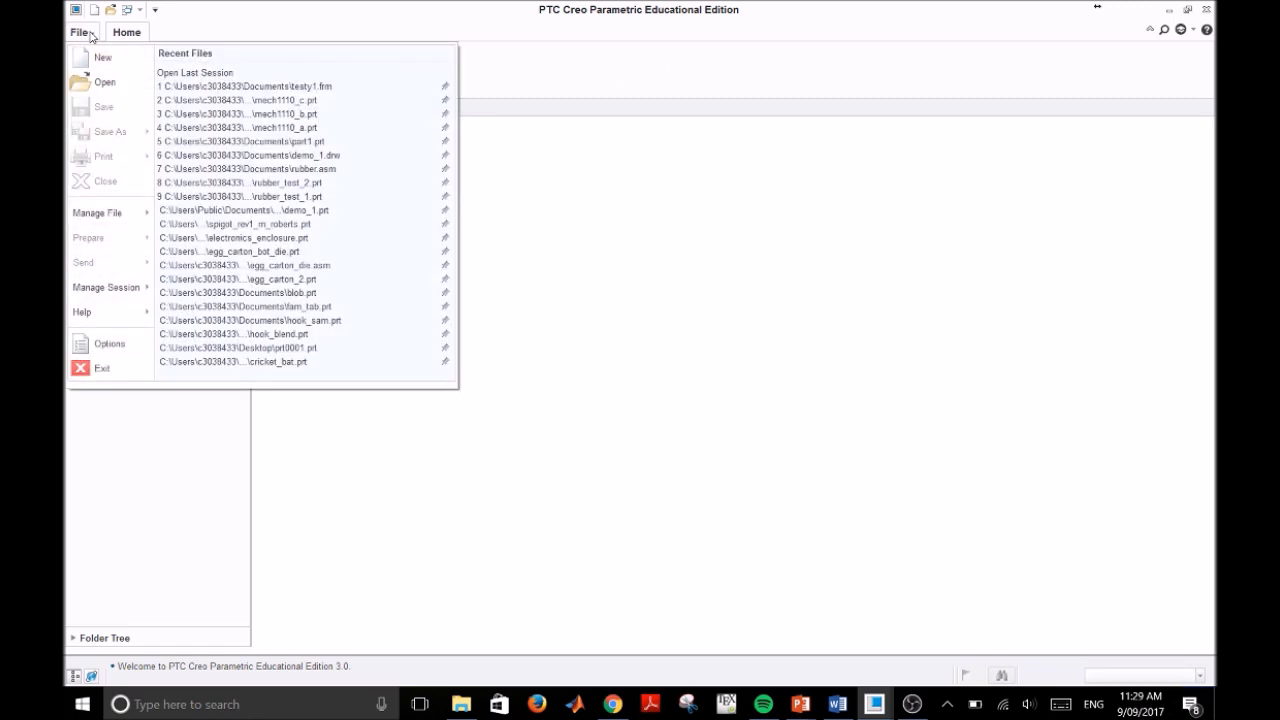
pyautogui.click(110, 60)
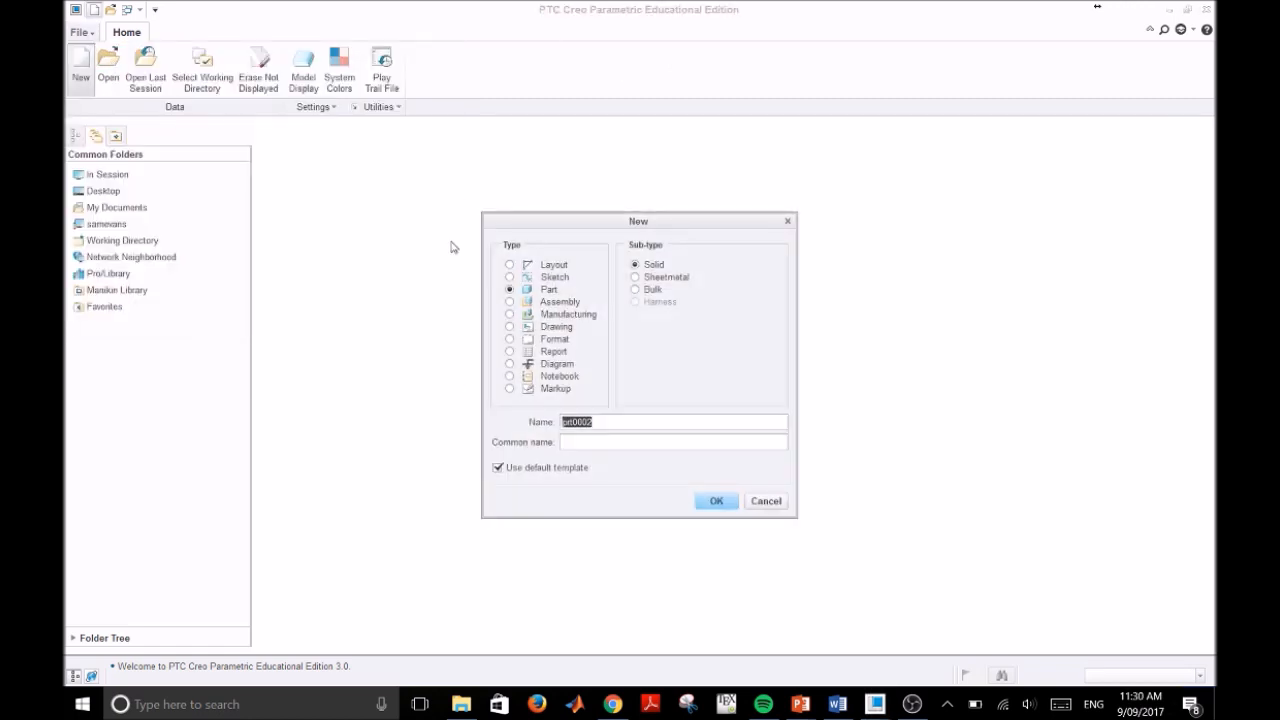
pyautogui.click(509, 340)
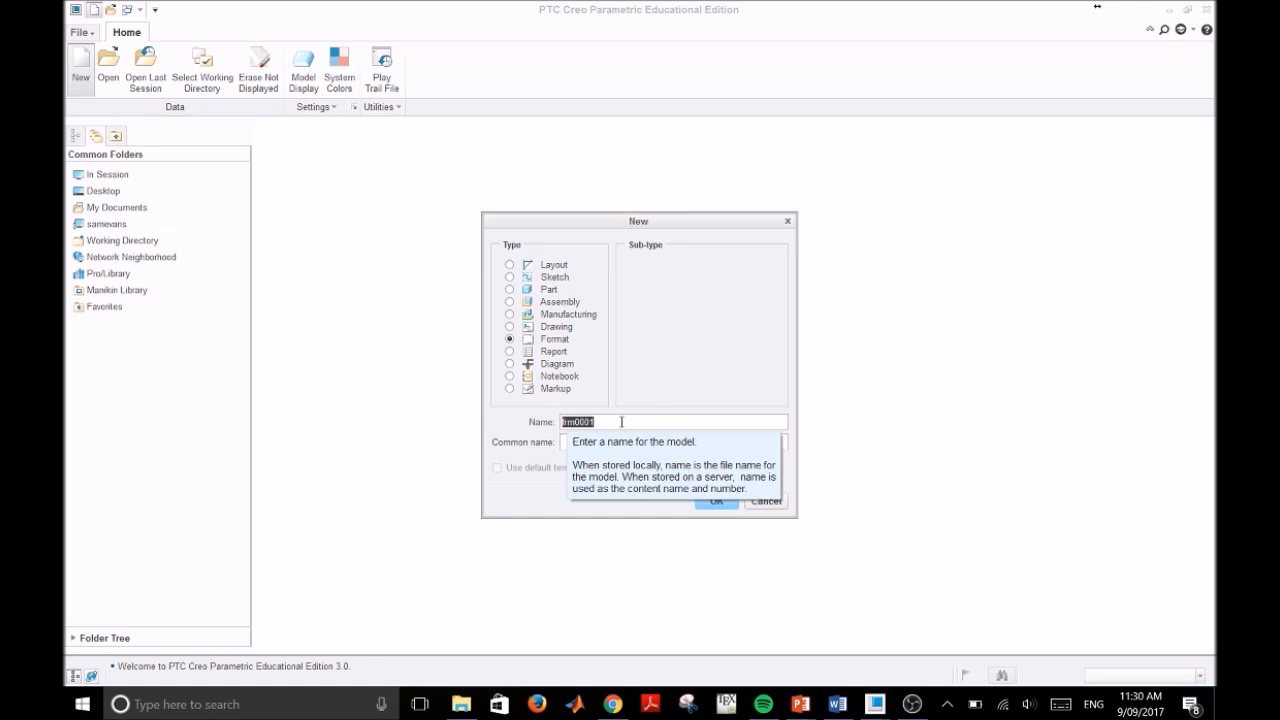
pyautogui.write('a4_')
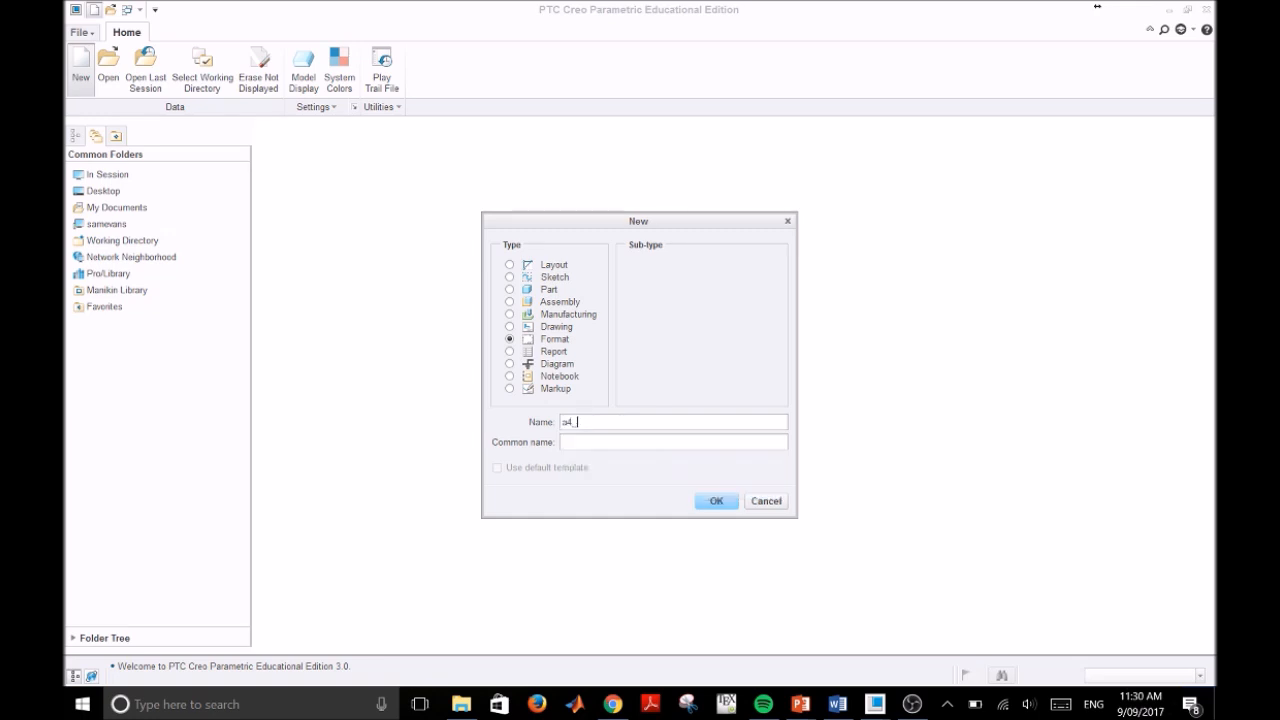
pyautogui.write('as1100')
pyautogui.click(718, 501)
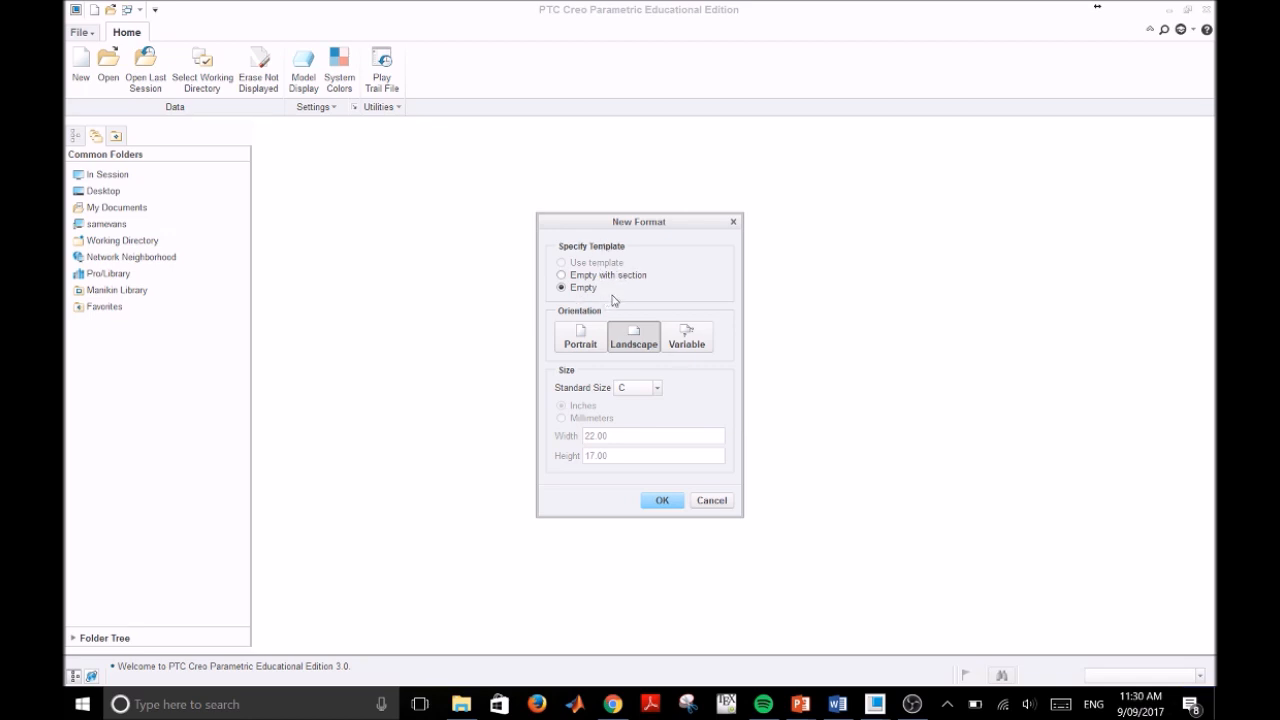
# Step: Set up the empty format as a landscape sheet in standard size A4
pyautogui.click(657, 388)
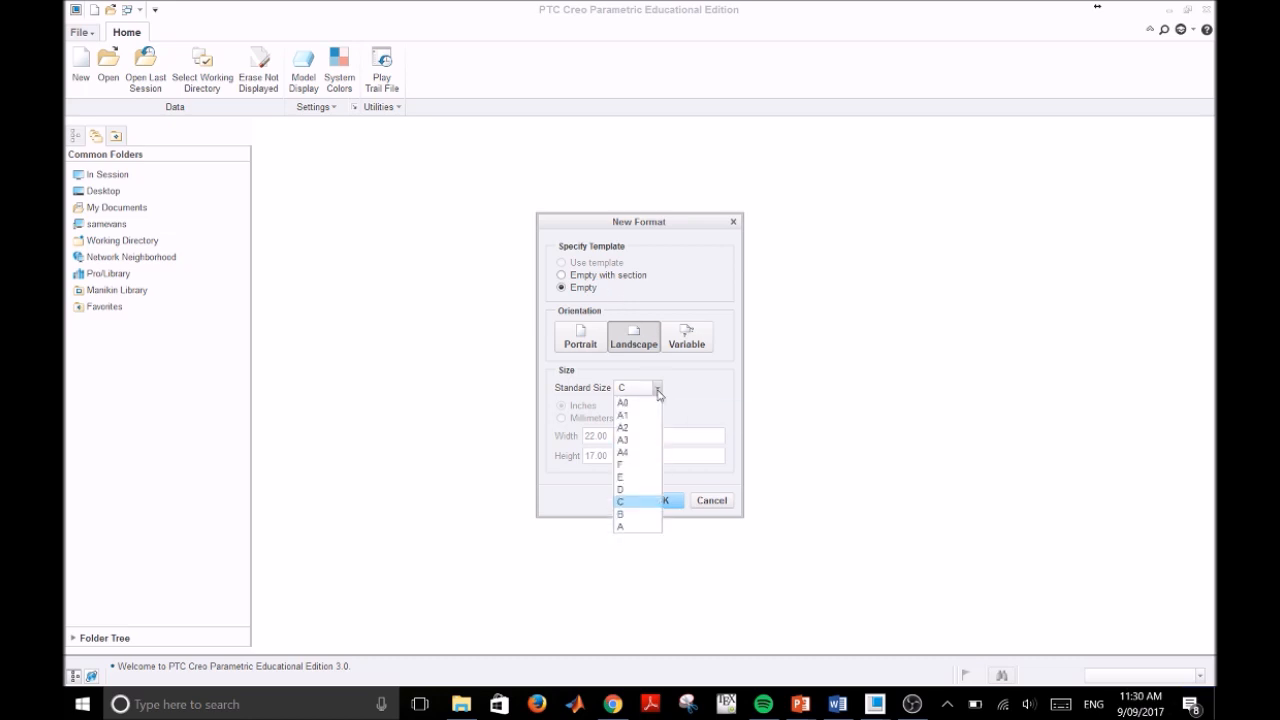
pyautogui.click(637, 455)
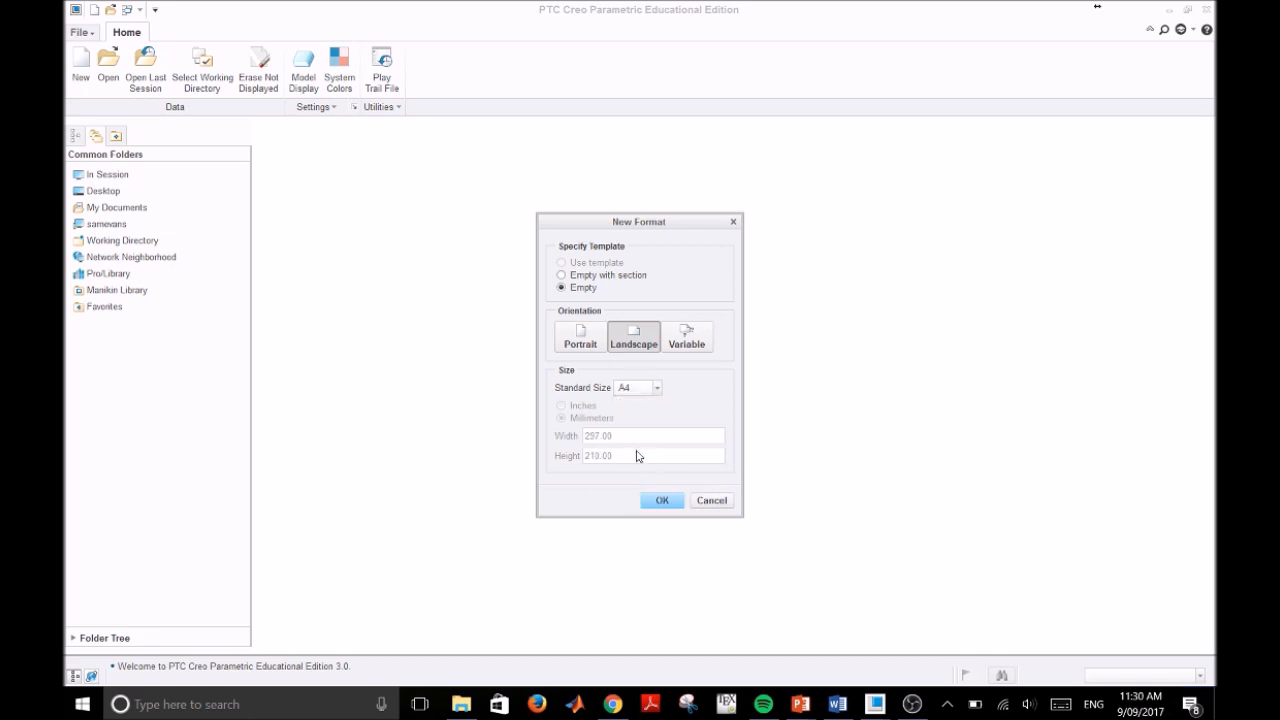
pyautogui.click(661, 502)
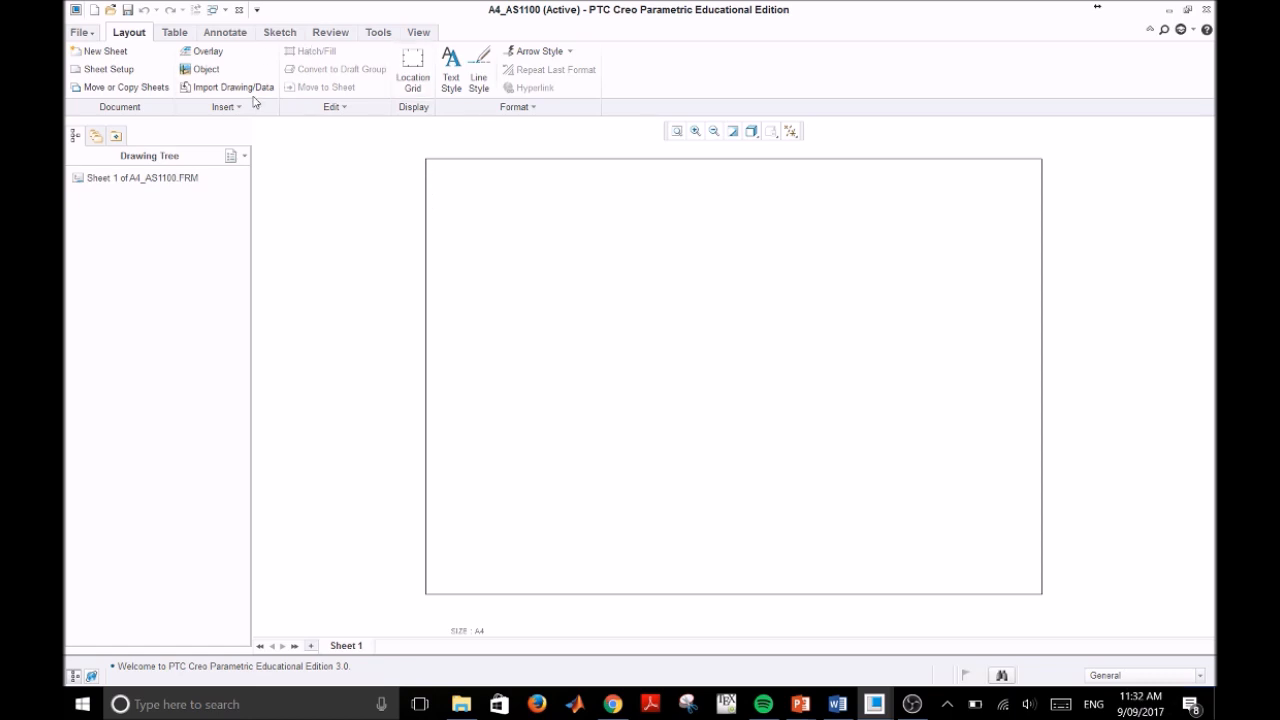
pyautogui.click(175, 33)
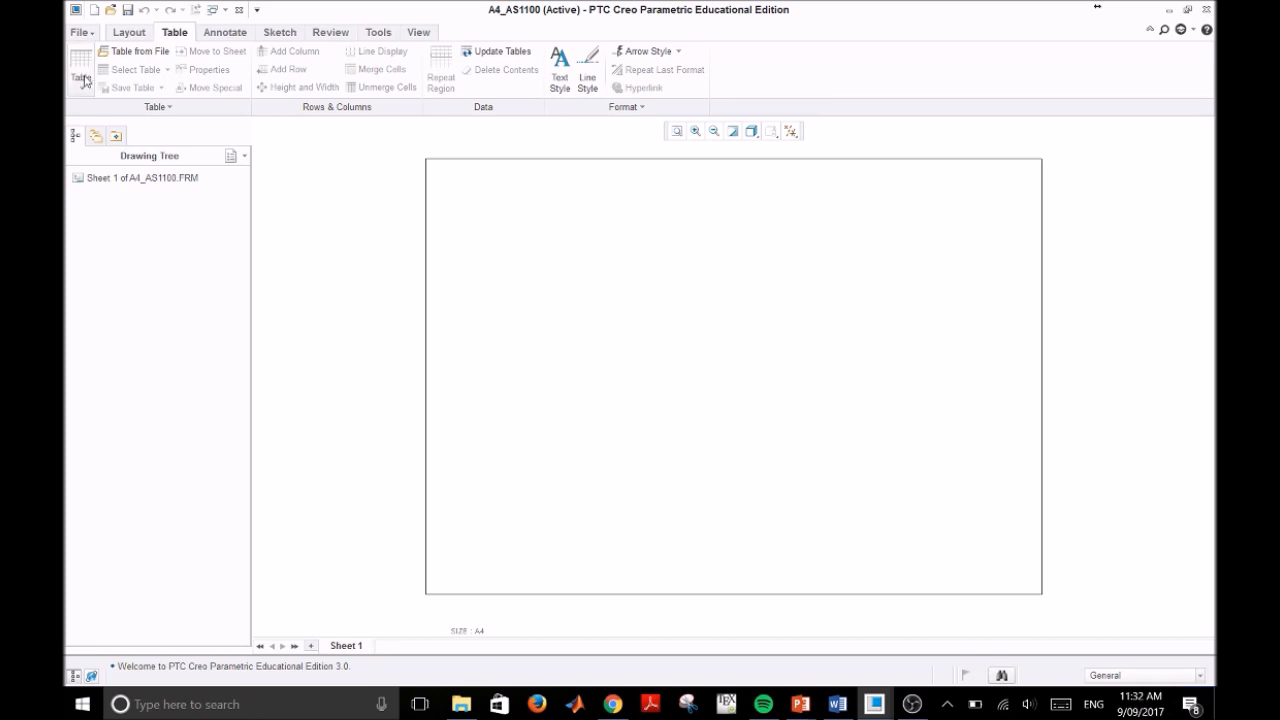
pyautogui.click(232, 34)
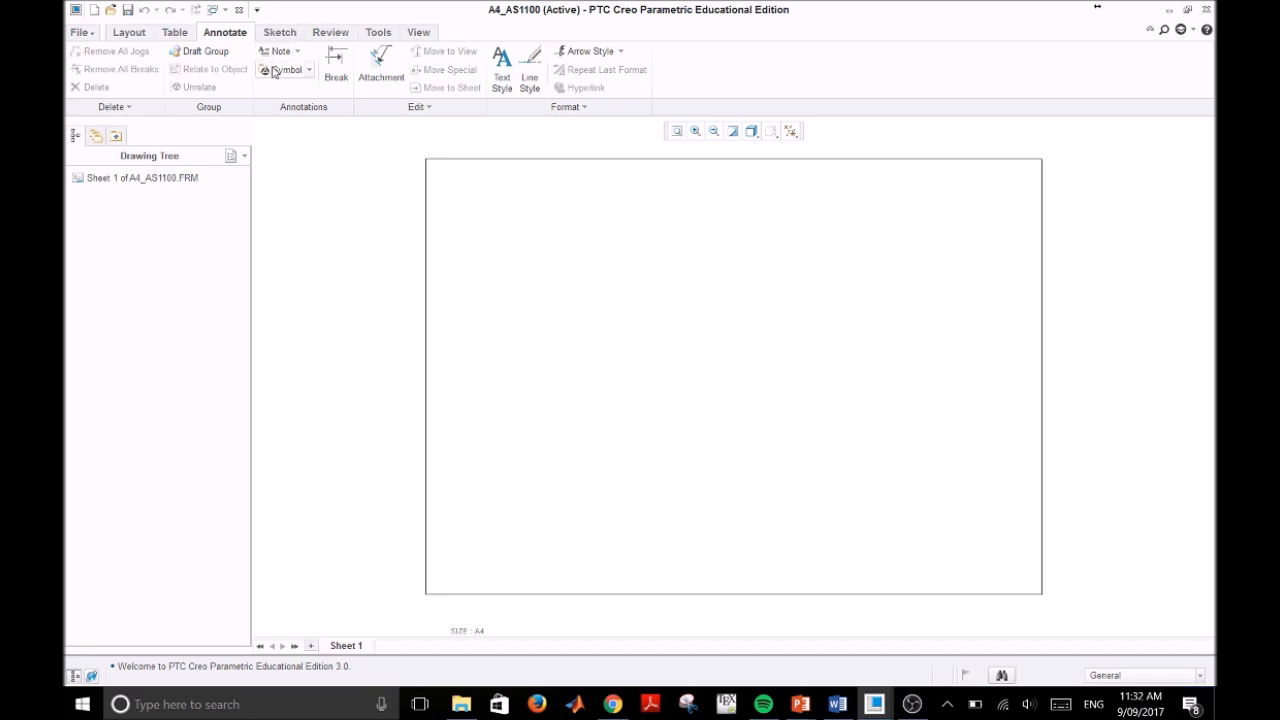
# Step: Offset all four sheet outline edges as an entity chain by -10 to draw an inner border
pyautogui.click(284, 35)
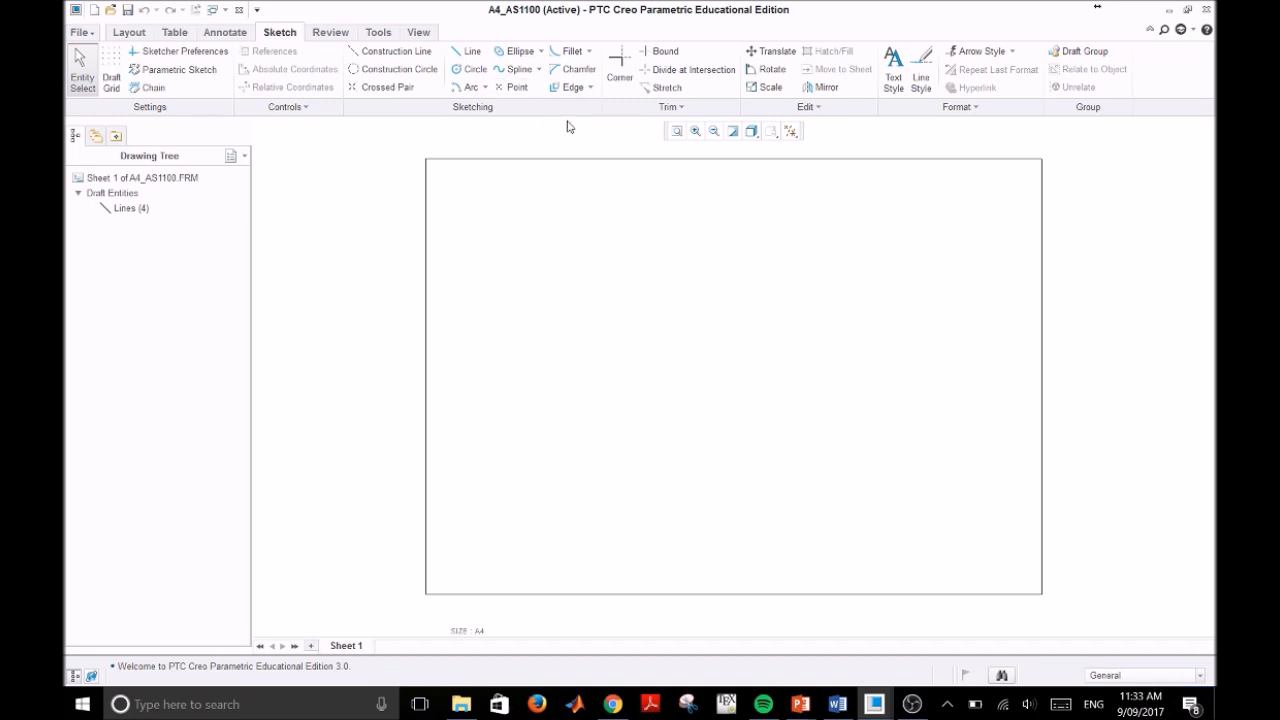
pyautogui.click(570, 89)
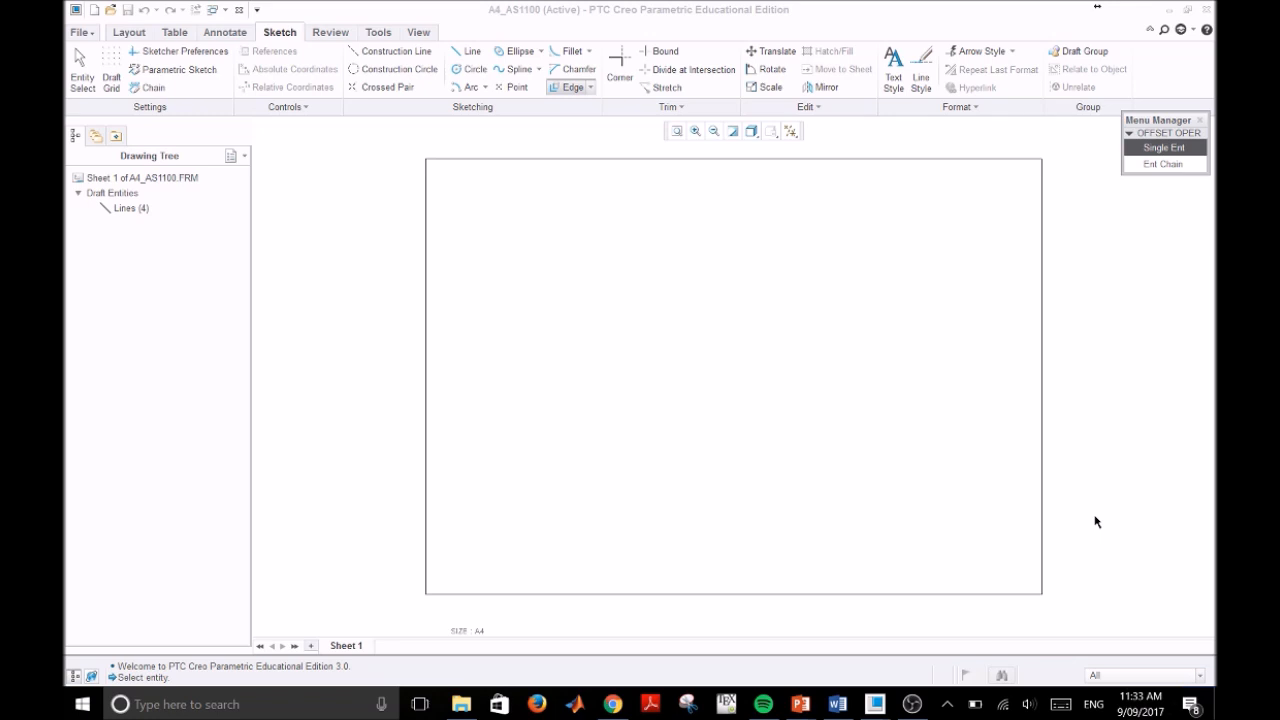
pyautogui.click(1169, 168)
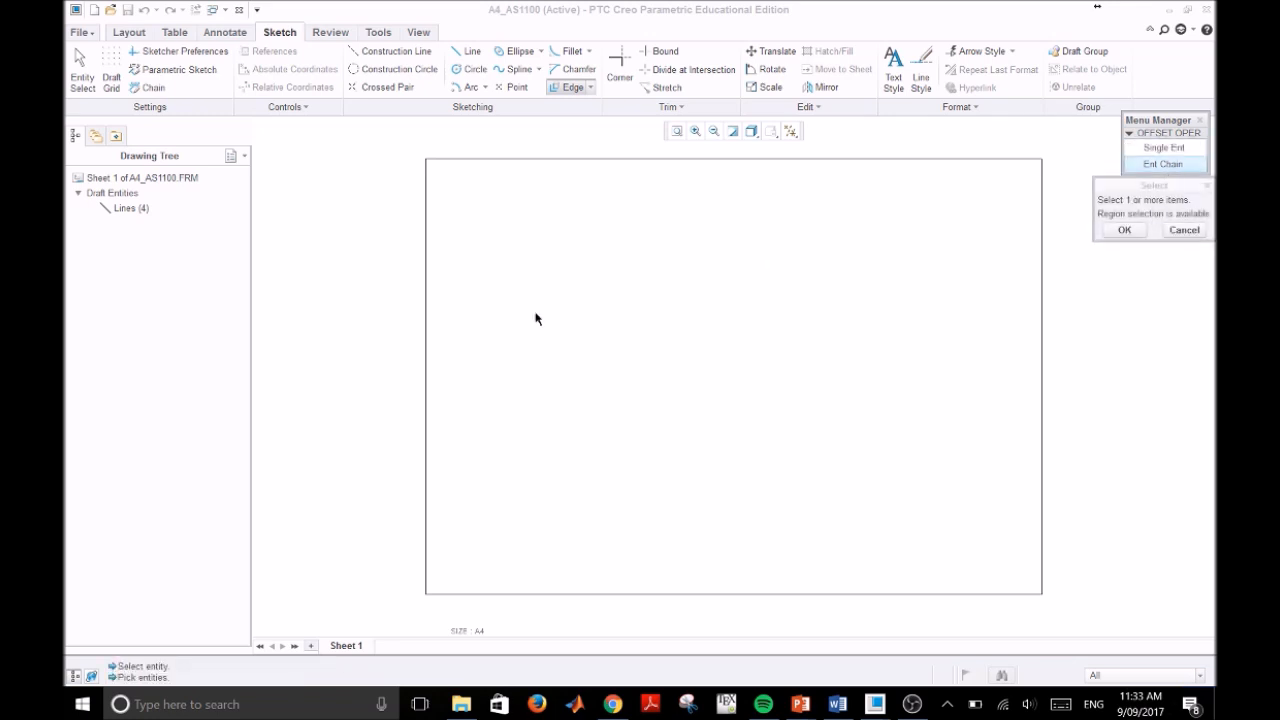
pyautogui.click(427, 335)
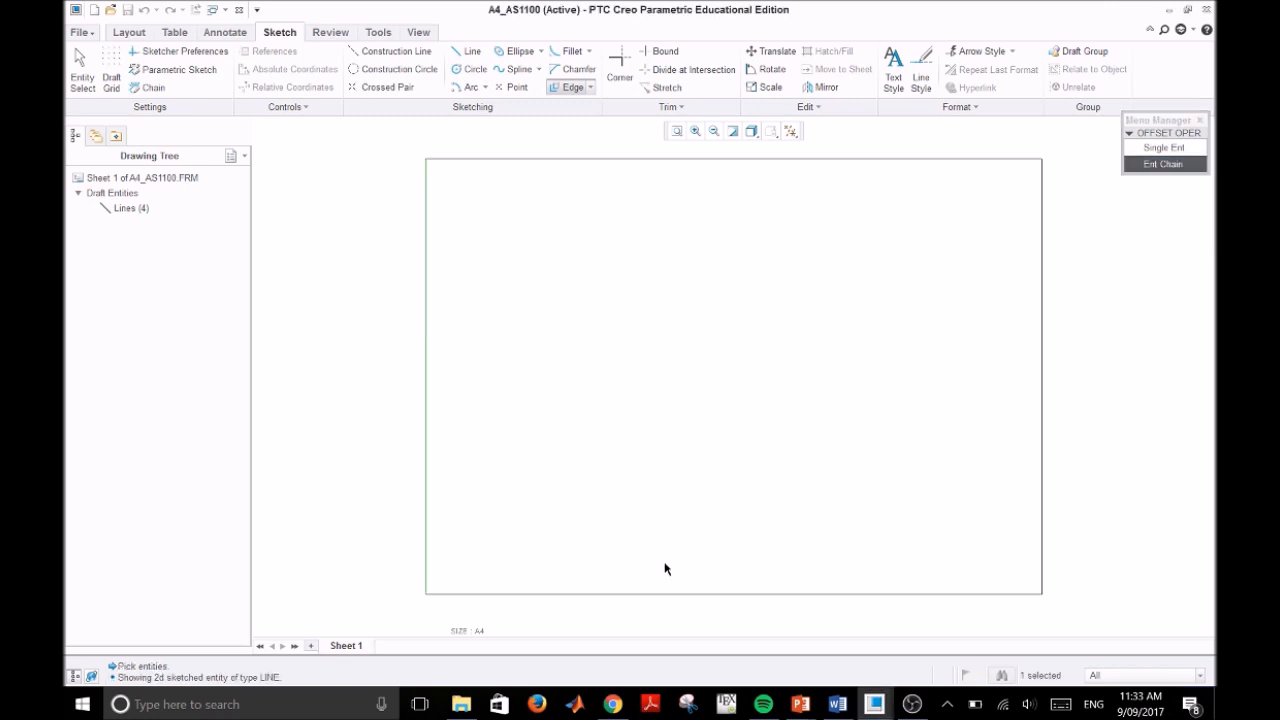
pyautogui.click(1043, 341)
pyautogui.click(997, 160)
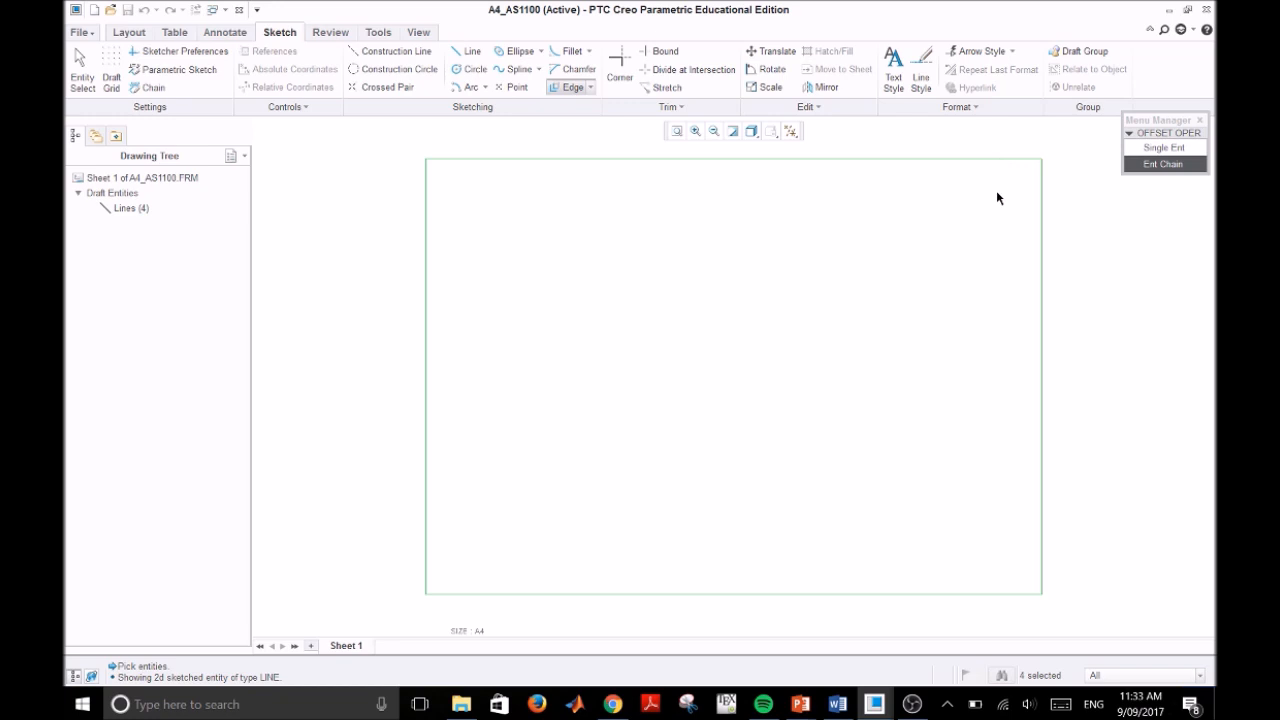
pyautogui.middleClick(1119, 204)
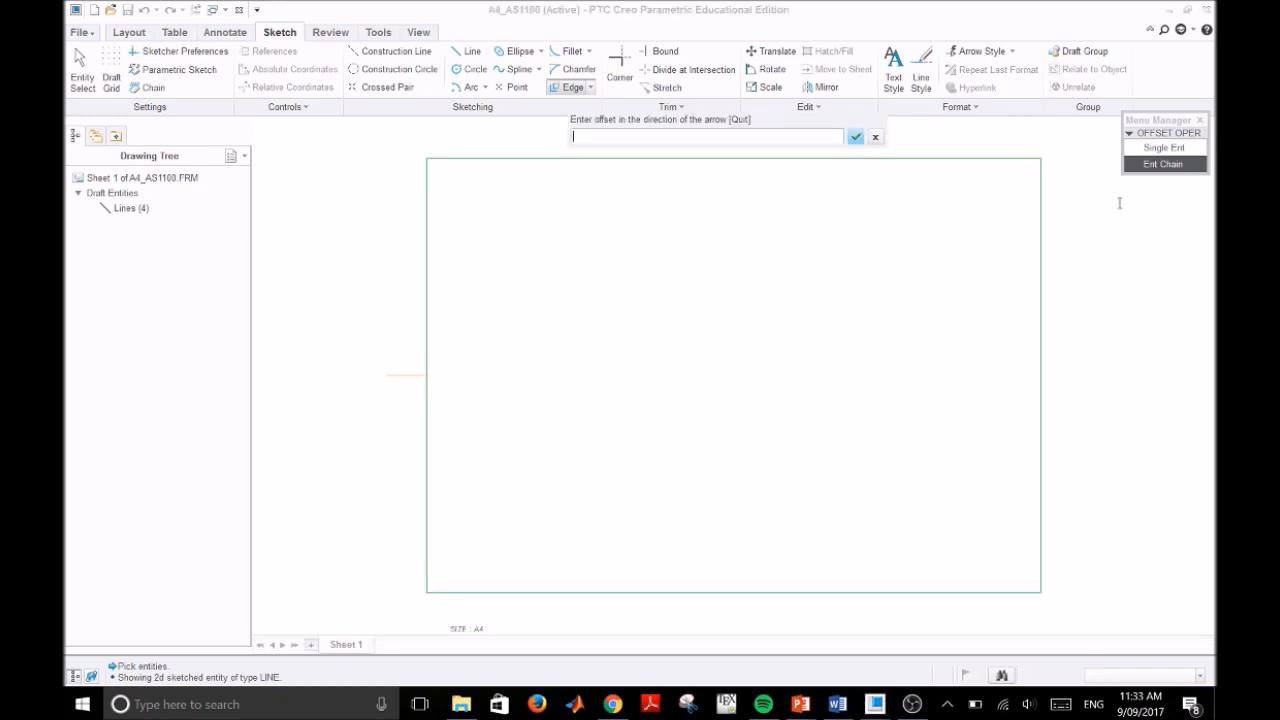
pyautogui.write('-10')
pyautogui.click(856, 138)
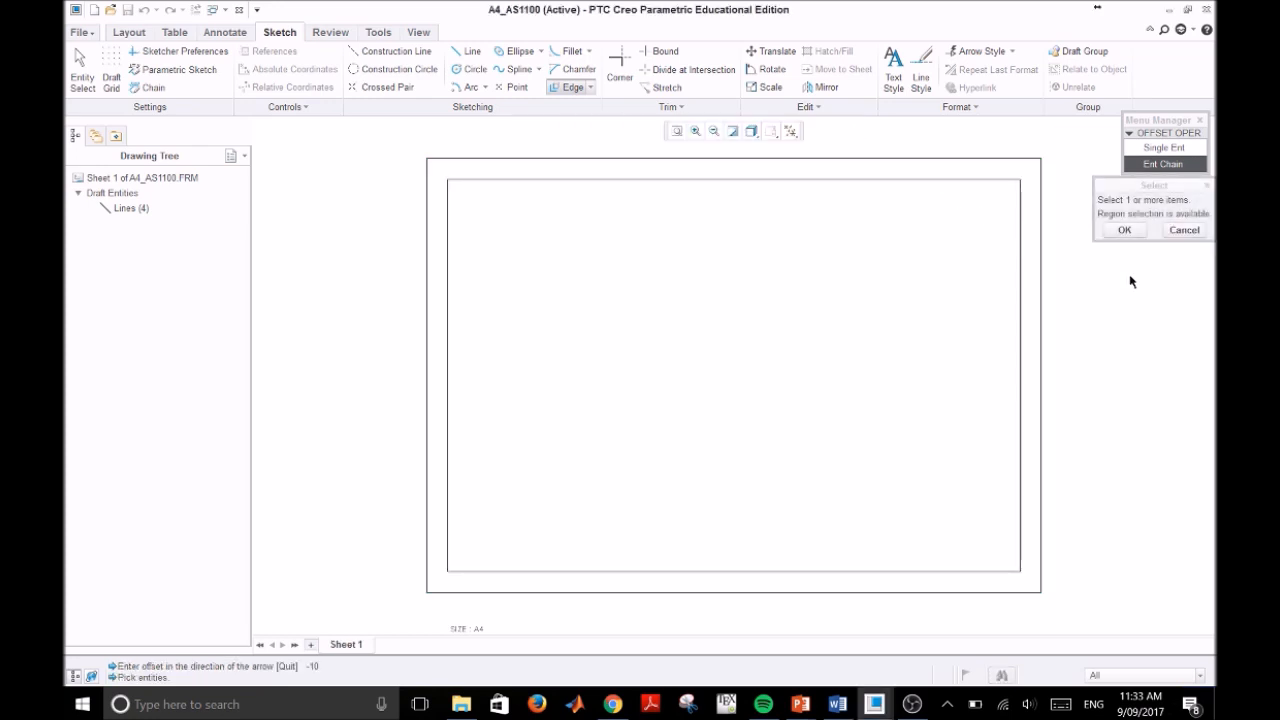
pyautogui.middleClick(1136, 336)
pyautogui.middleClick(1136, 336)
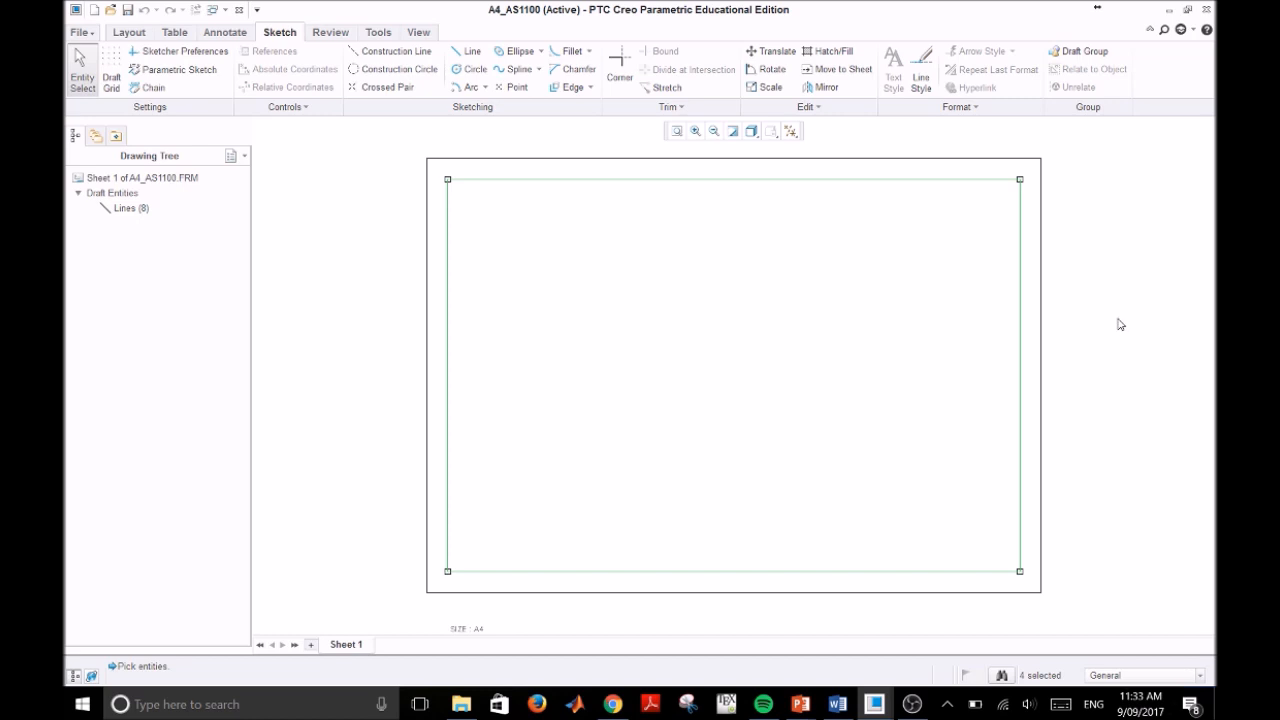
pyautogui.click(1118, 331)
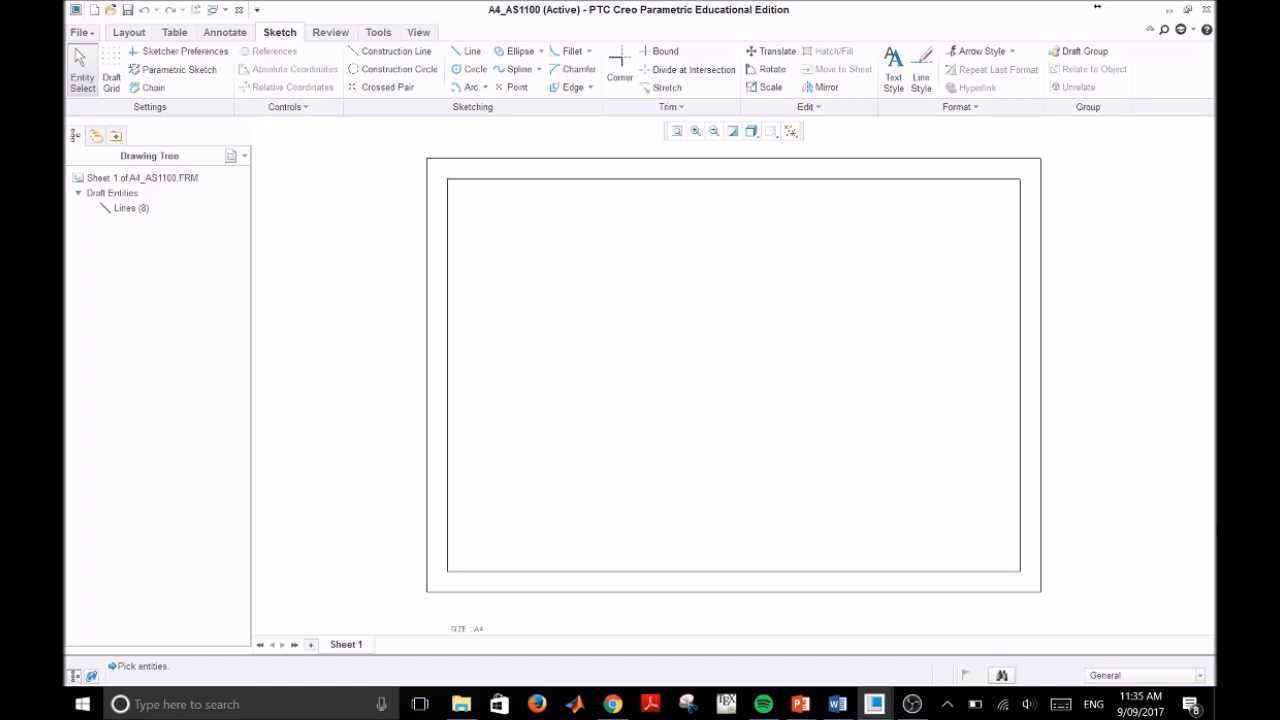
# Step: Start inserting a table that grows leftward and upward, with 5 columns and 2 rows
pyautogui.click(177, 35)
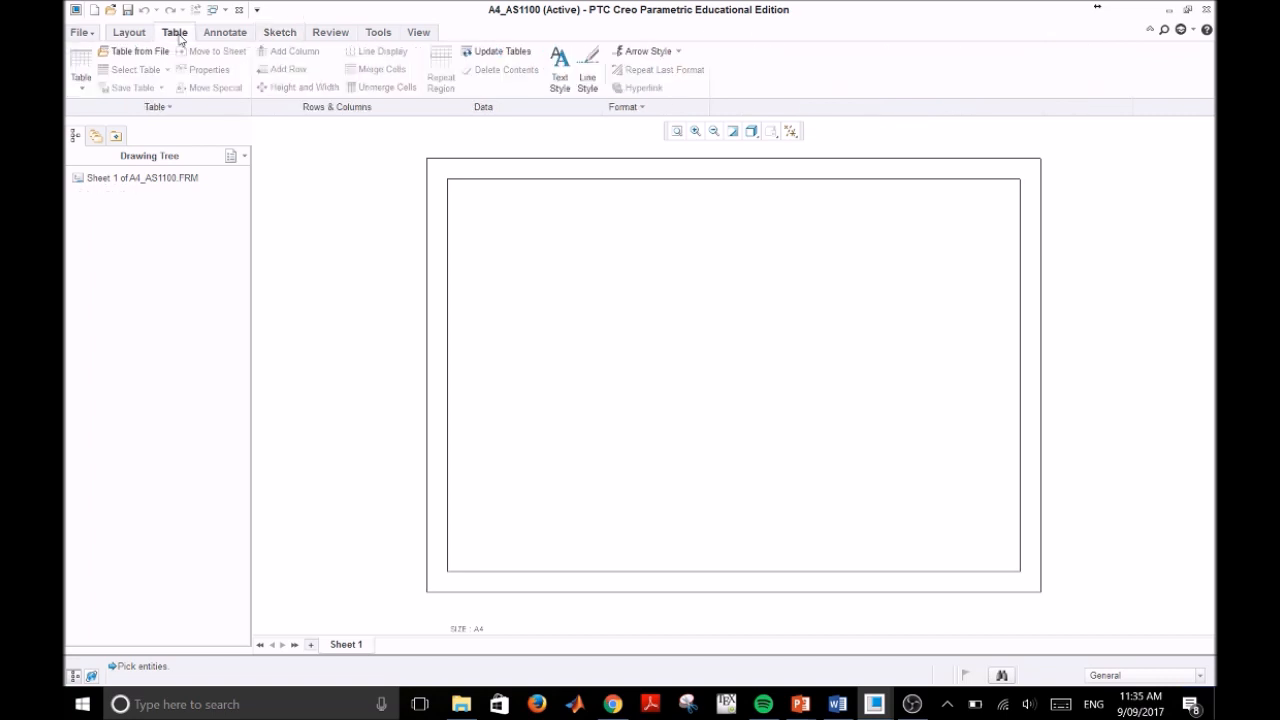
pyautogui.click(82, 92)
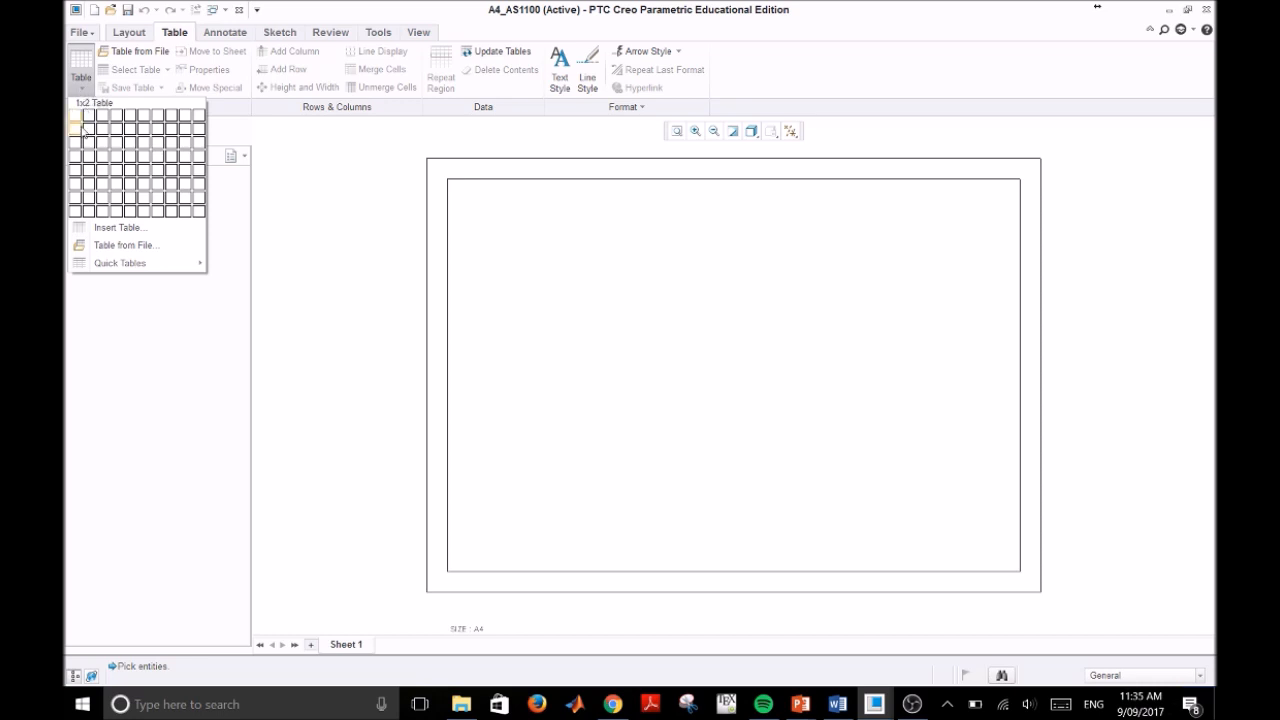
pyautogui.click(146, 230)
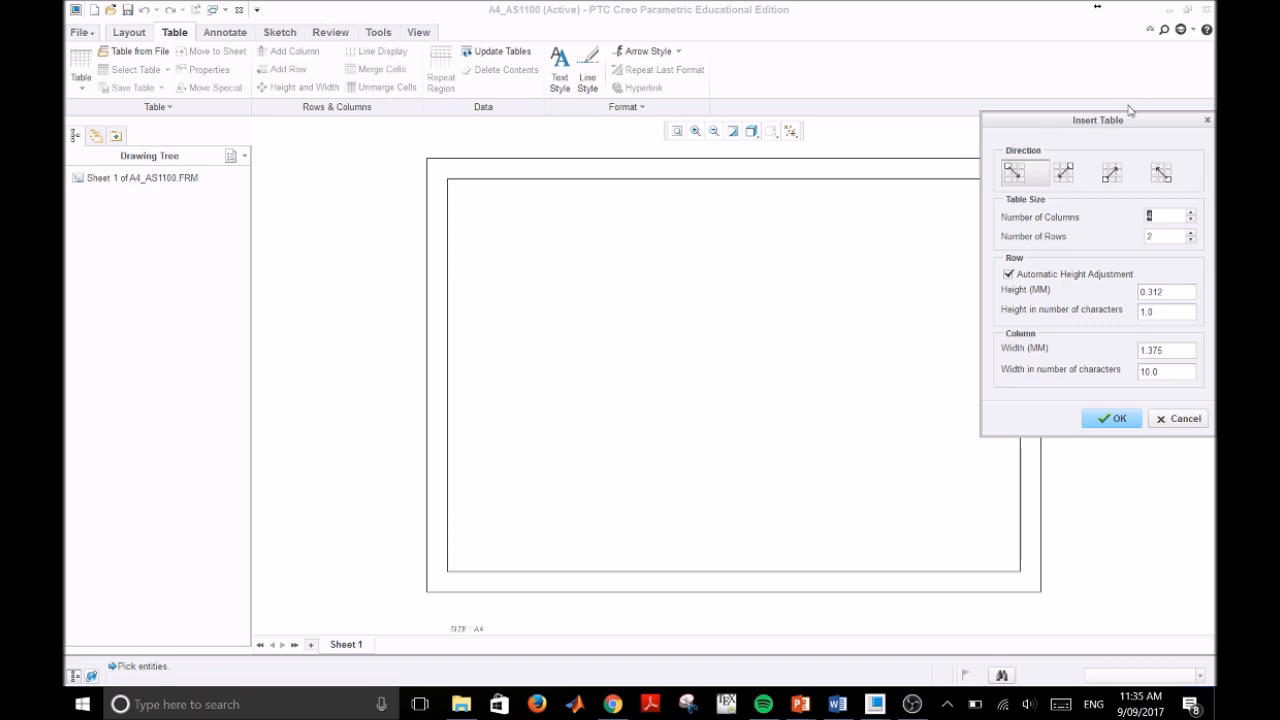
pyautogui.moveTo(1124, 121); pyautogui.dragTo(671, 158)
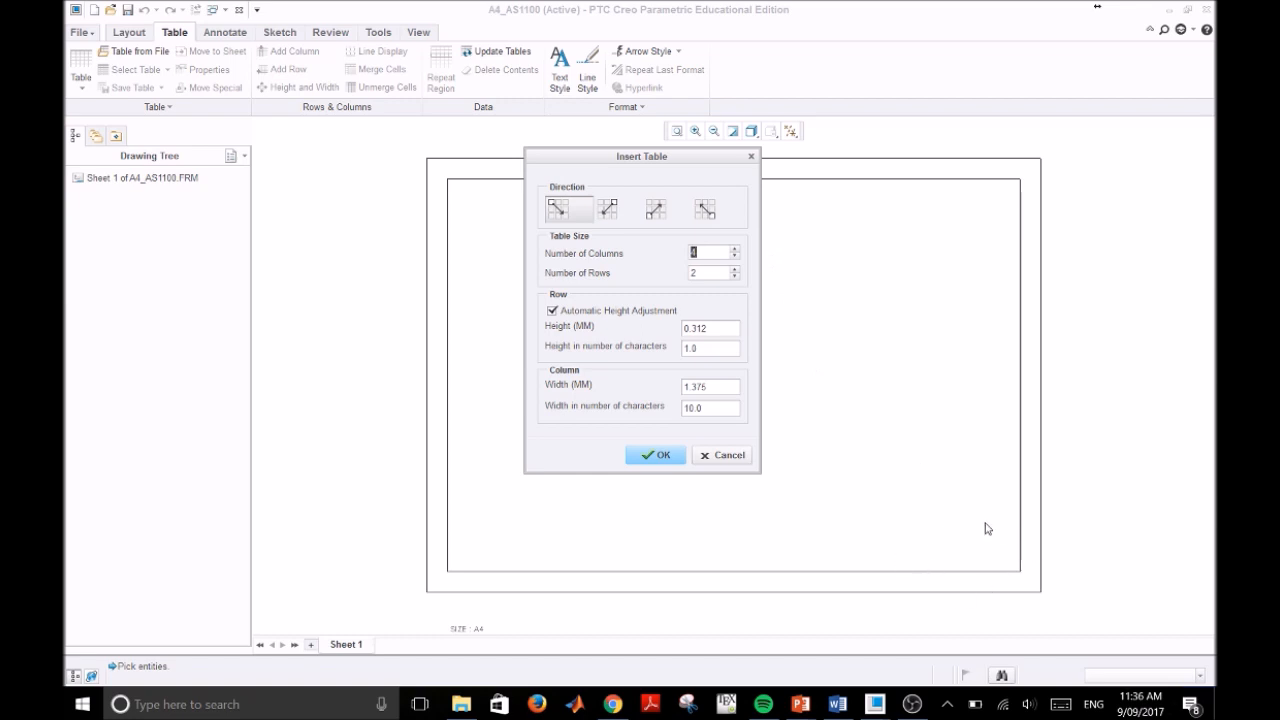
pyautogui.click(705, 210)
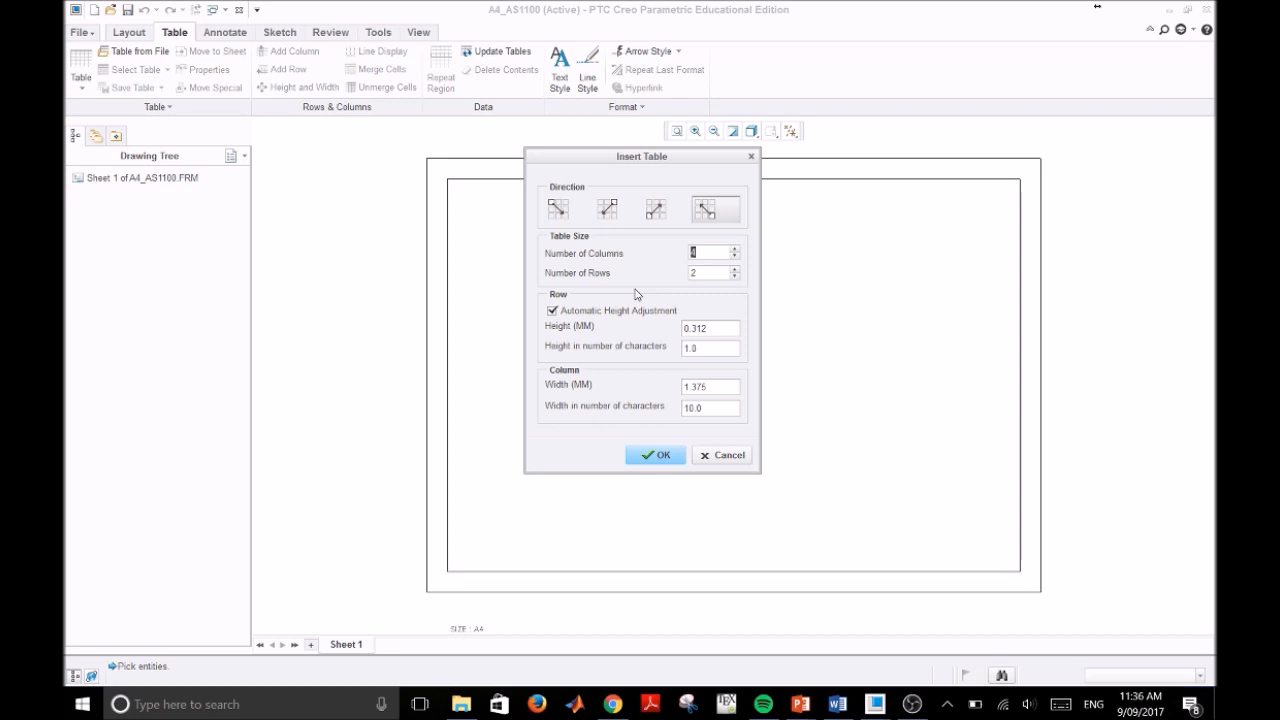
pyautogui.write('5')
pyautogui.doubleClick(702, 274)
# Step: Turn off automatic height adjustment and set the table's row height to 10 mm and column width to 20 mm
pyautogui.click(553, 312)
pyautogui.doubleClick(717, 330)
pyautogui.write('1')
pyautogui.doubleClick(719, 385)
pyautogui.write('20')
pyautogui.click(660, 455)
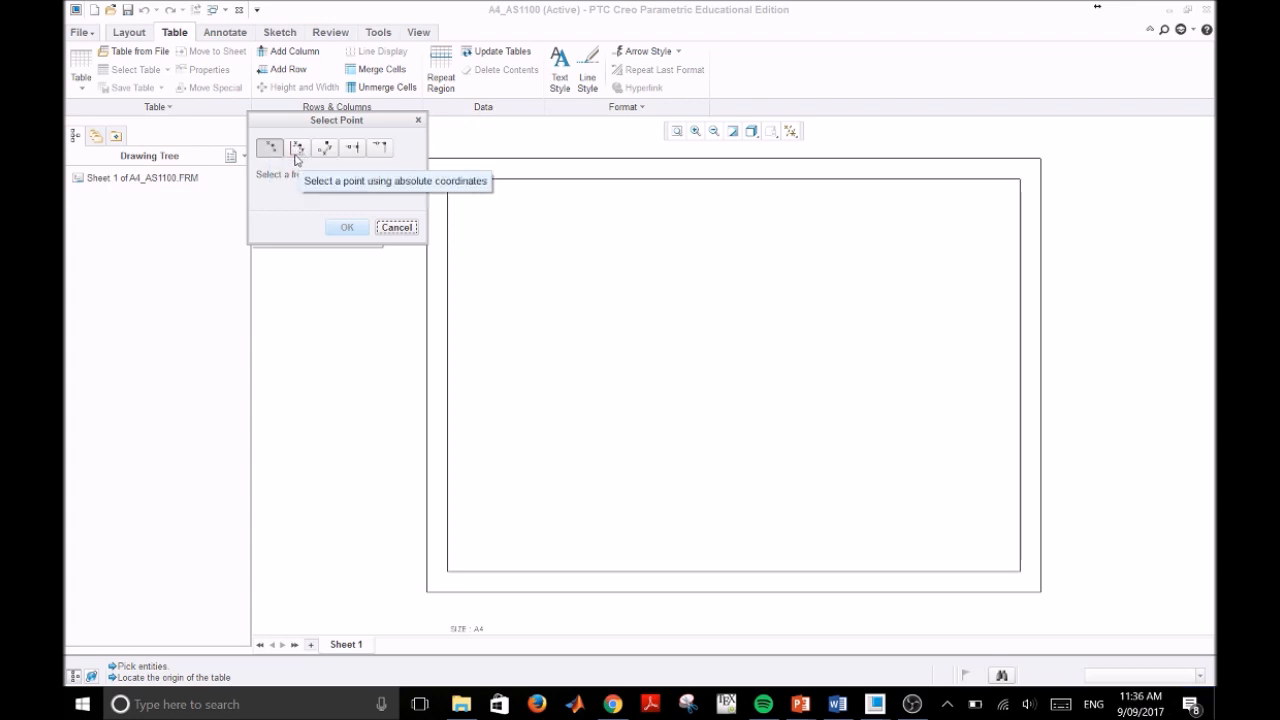
# Step: Place the table's origin on the lower-right vertex of the inner border
pyautogui.click(379, 150)
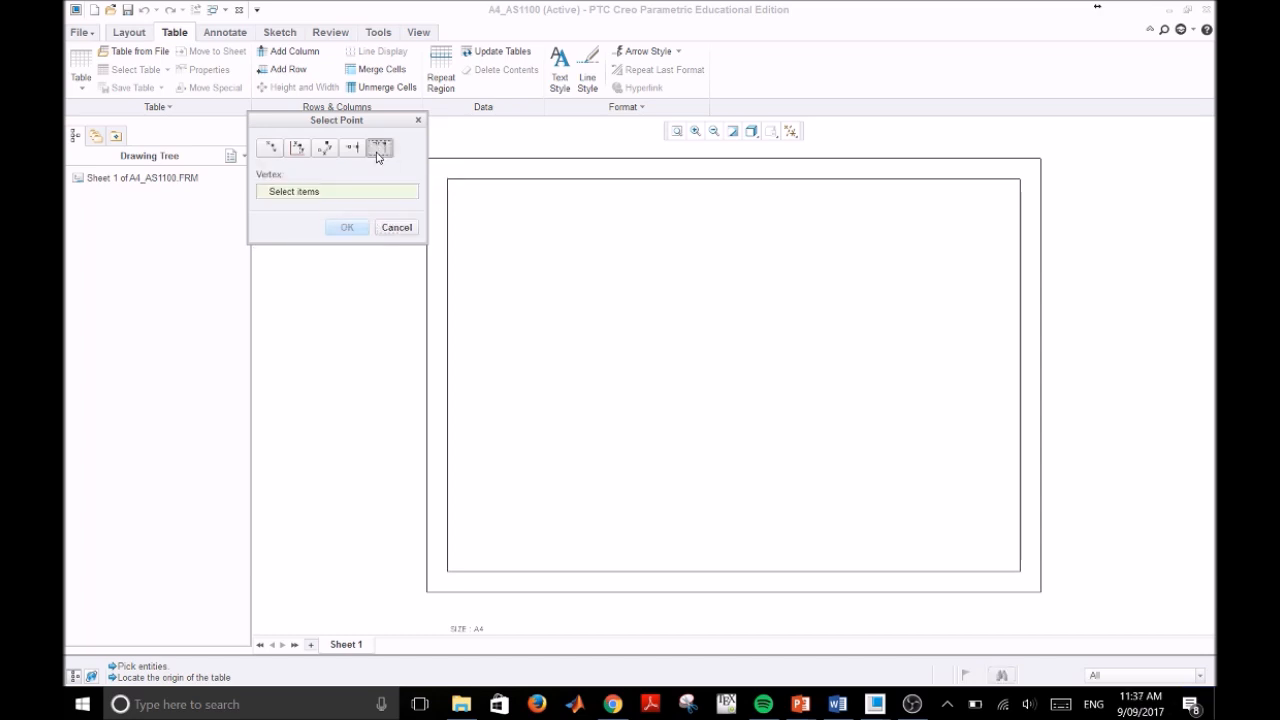
pyautogui.click(1020, 572)
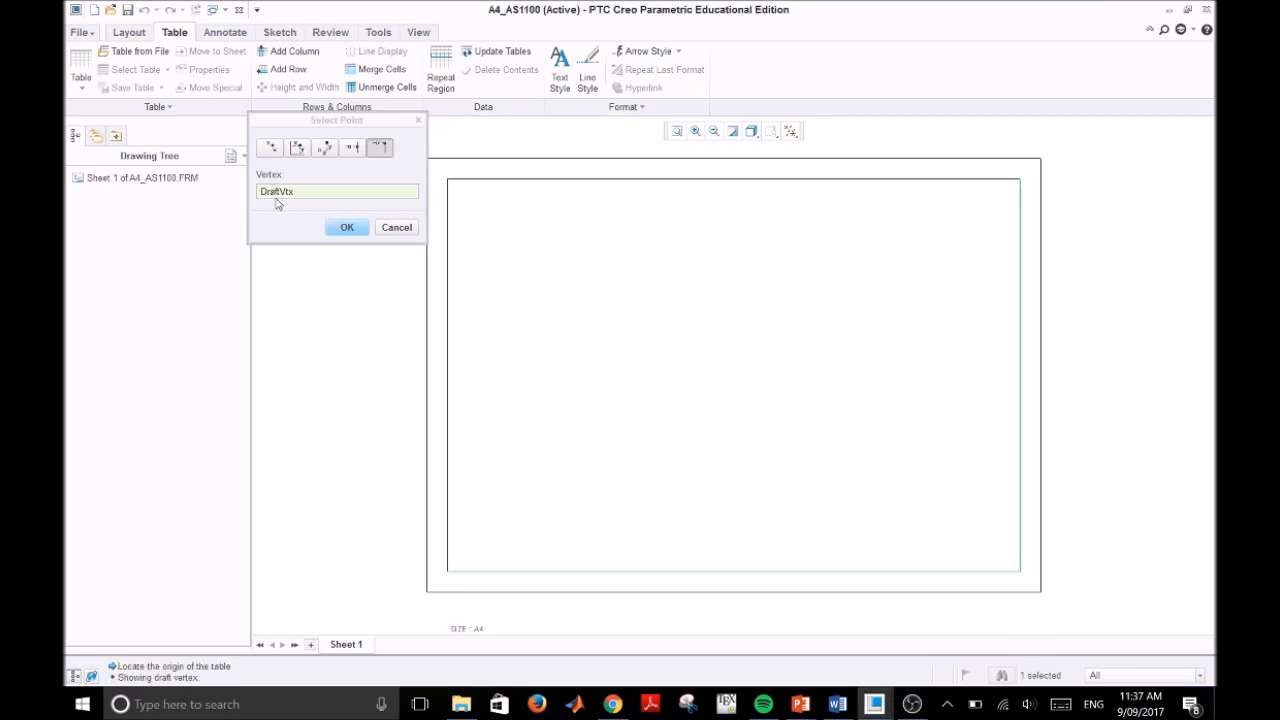
pyautogui.click(347, 228)
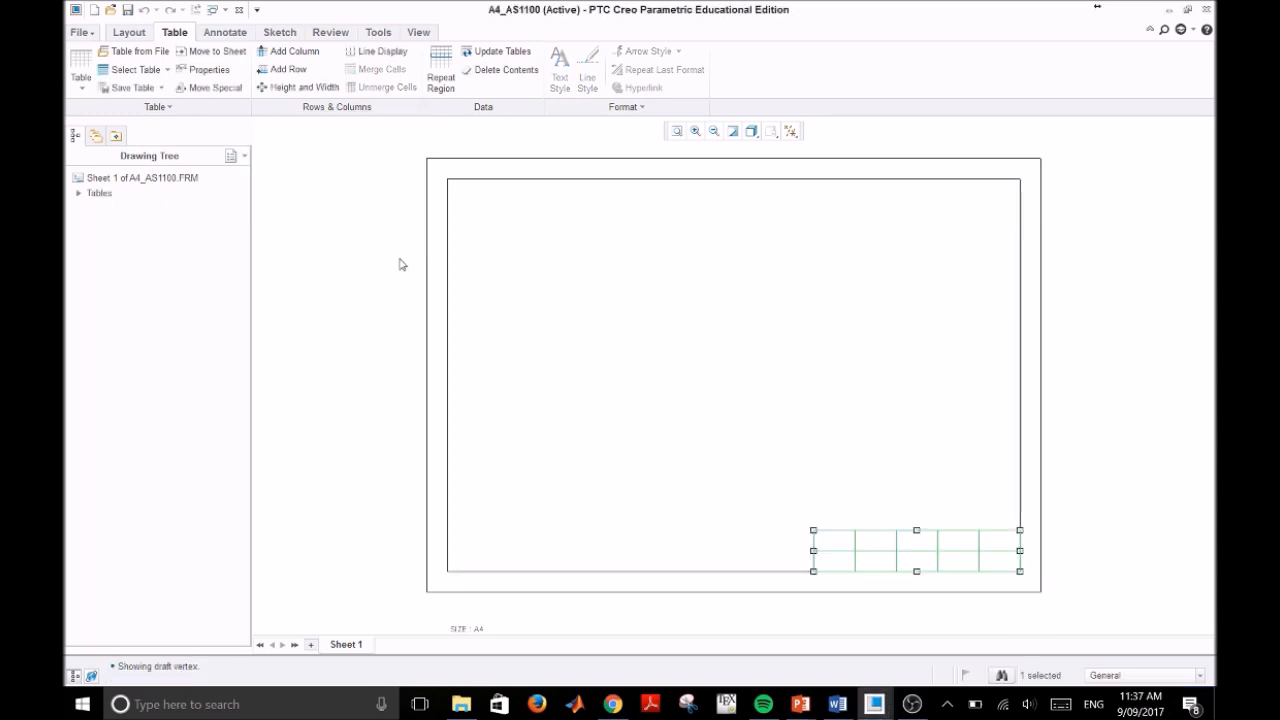
pyautogui.click(686, 367)
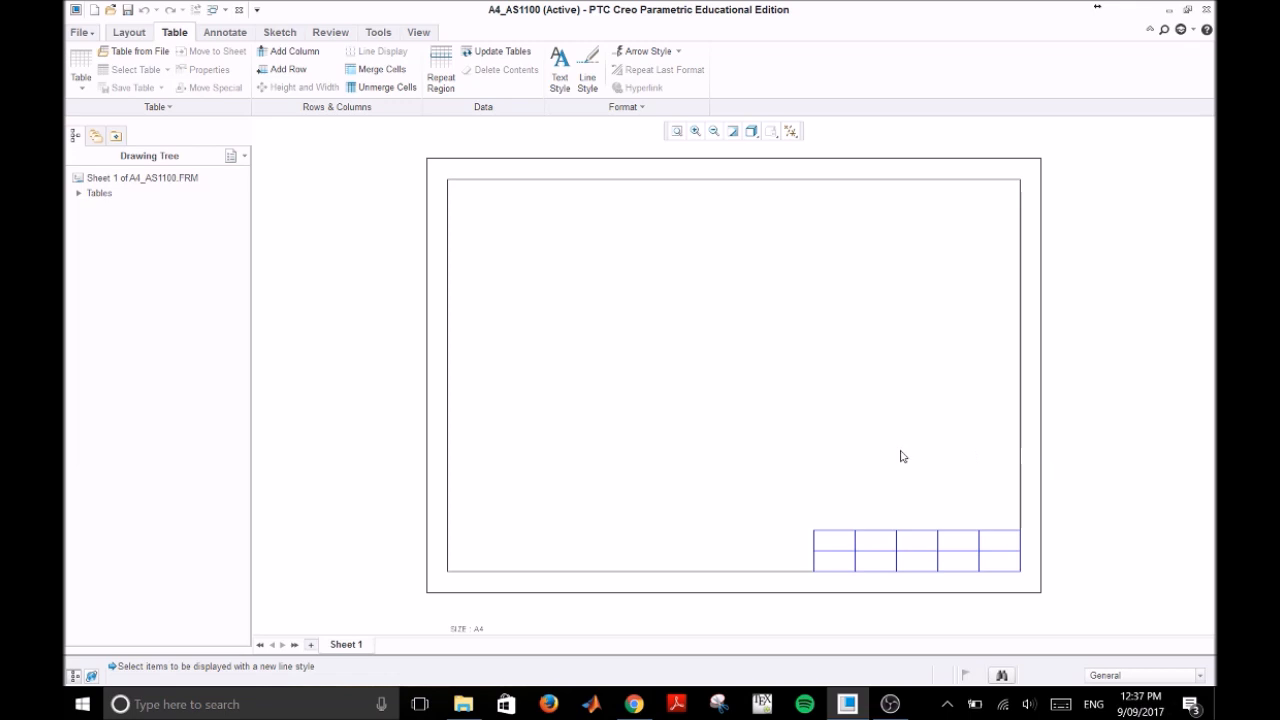
# Step: Change the line style of the title block table's lines to the black Geometry color, keeping the SOLIDFONT line font
pyautogui.click(589, 70)
pyautogui.click(1170, 150)
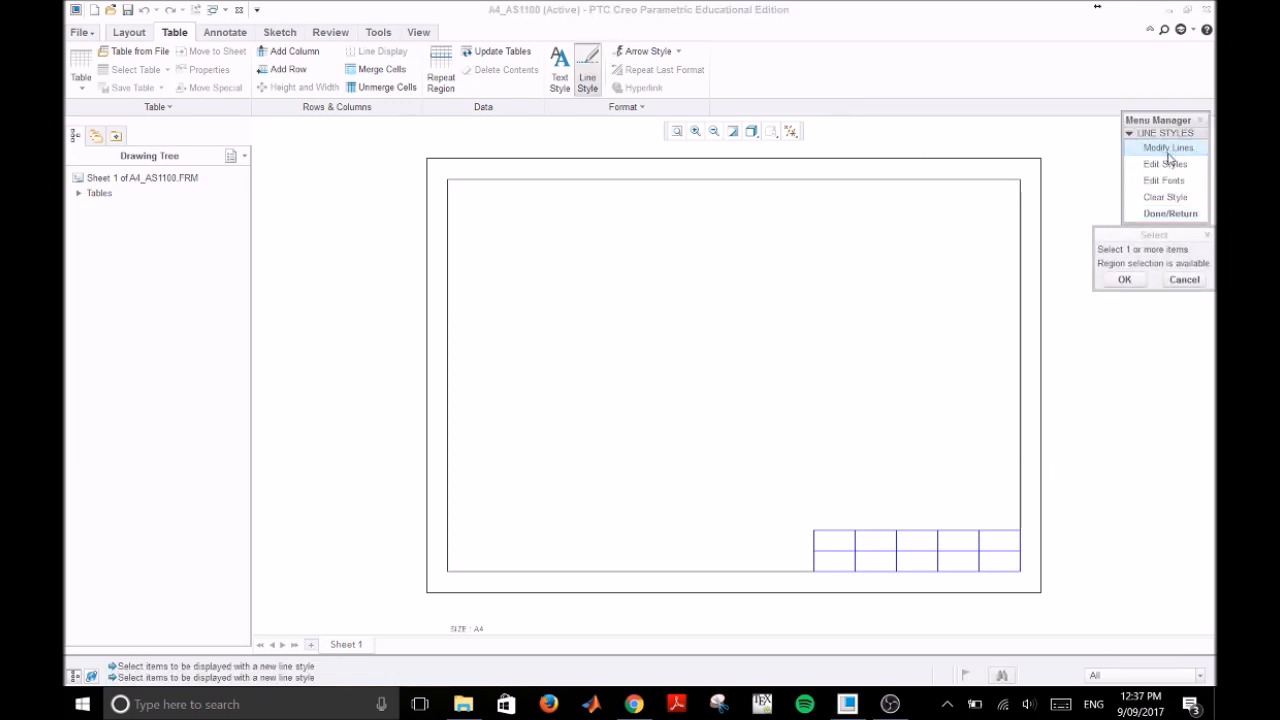
pyautogui.click(894, 538)
pyautogui.middleClick(894, 538)
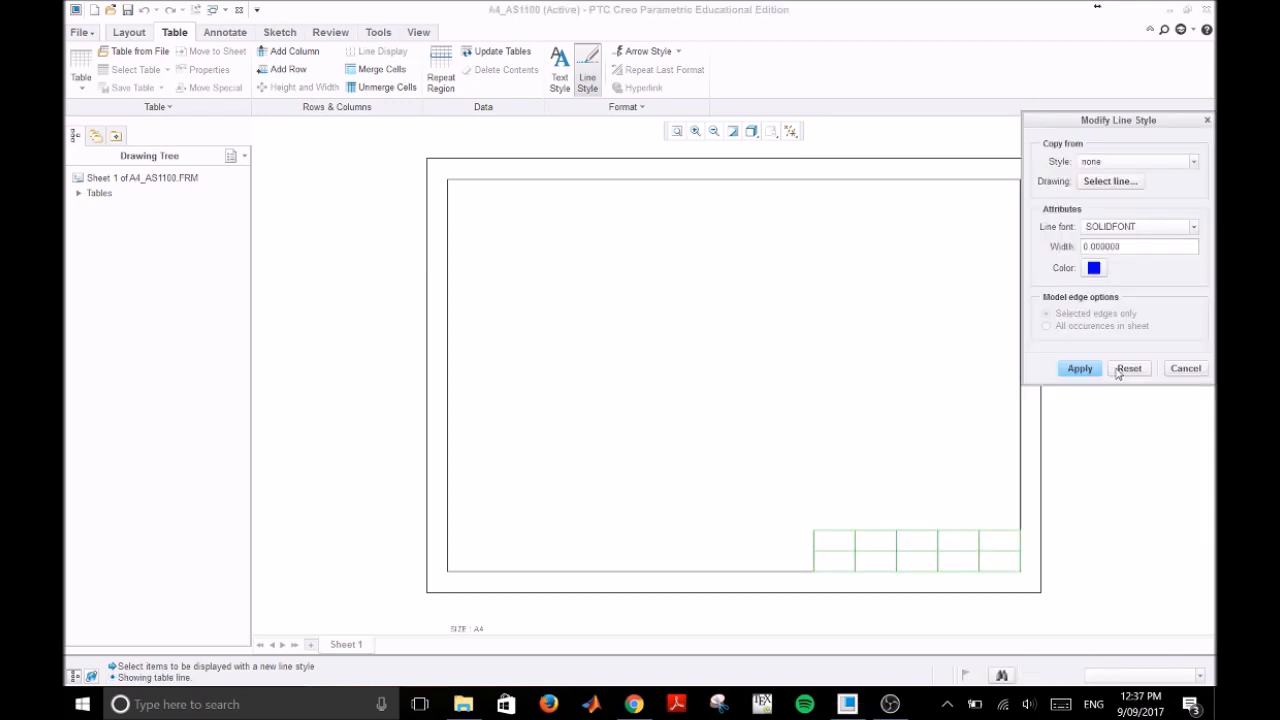
pyautogui.moveTo(1127, 126); pyautogui.dragTo(774, 213)
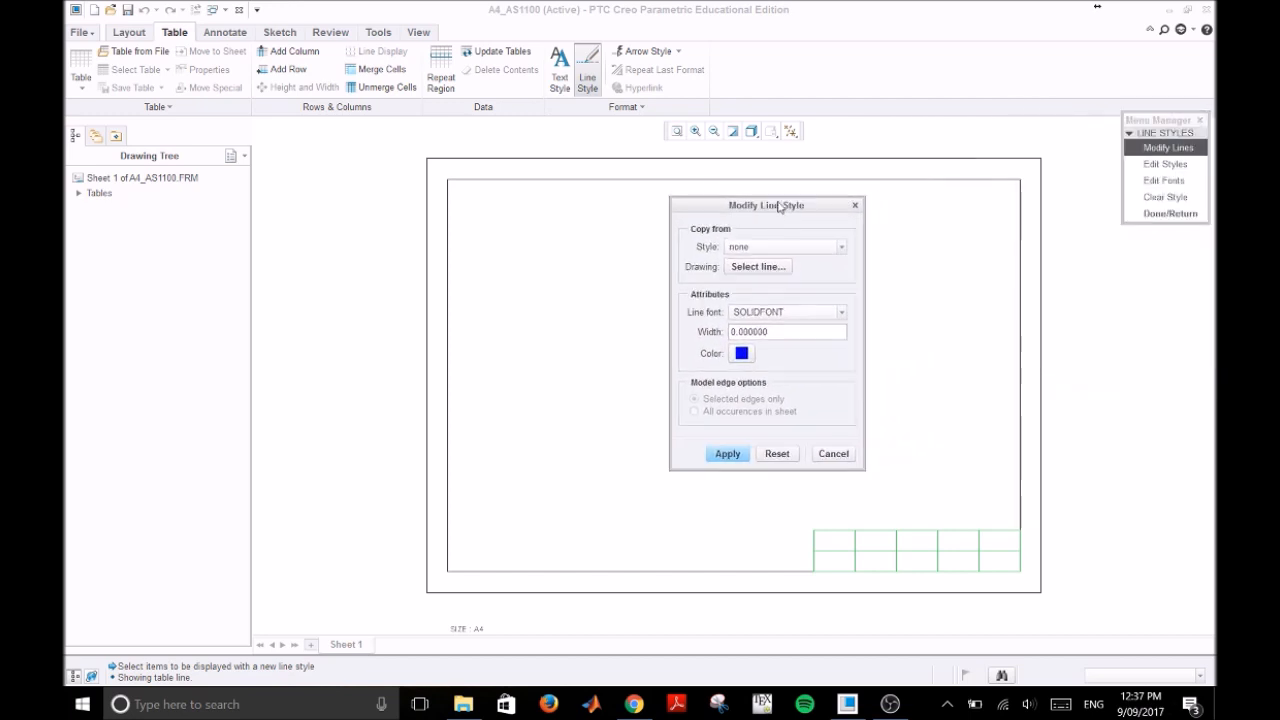
pyautogui.click(744, 356)
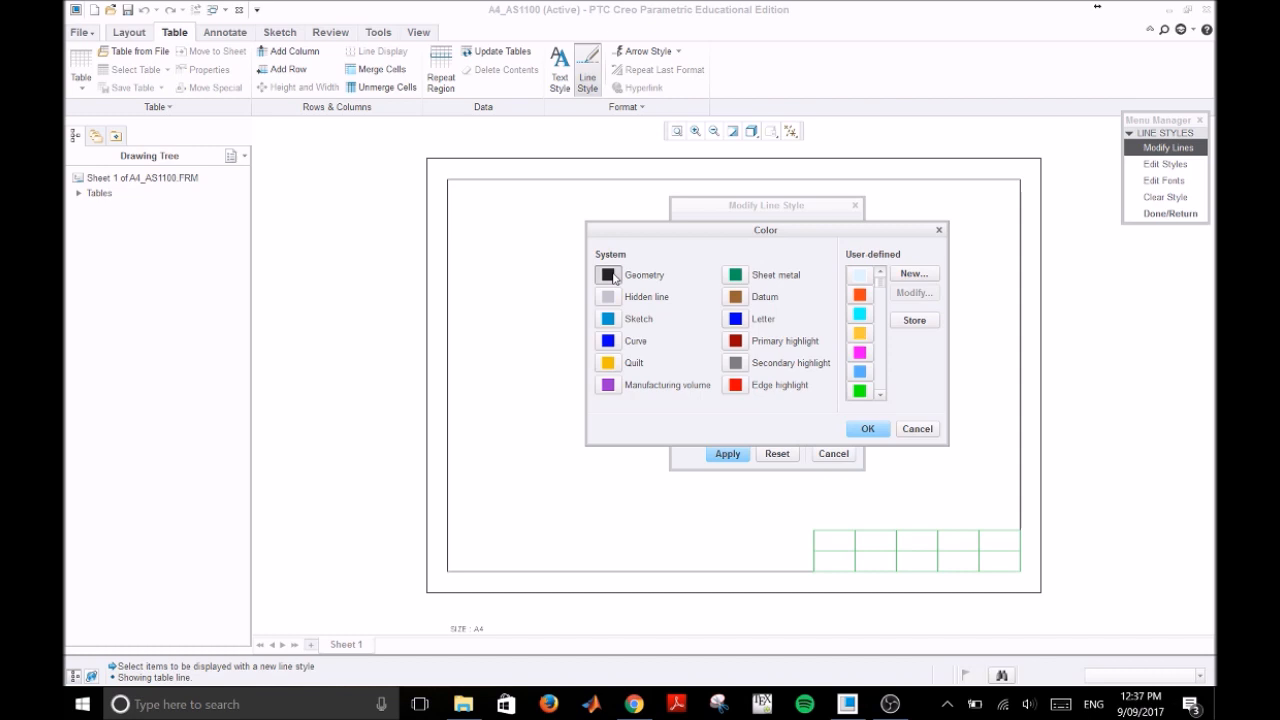
pyautogui.click(870, 428)
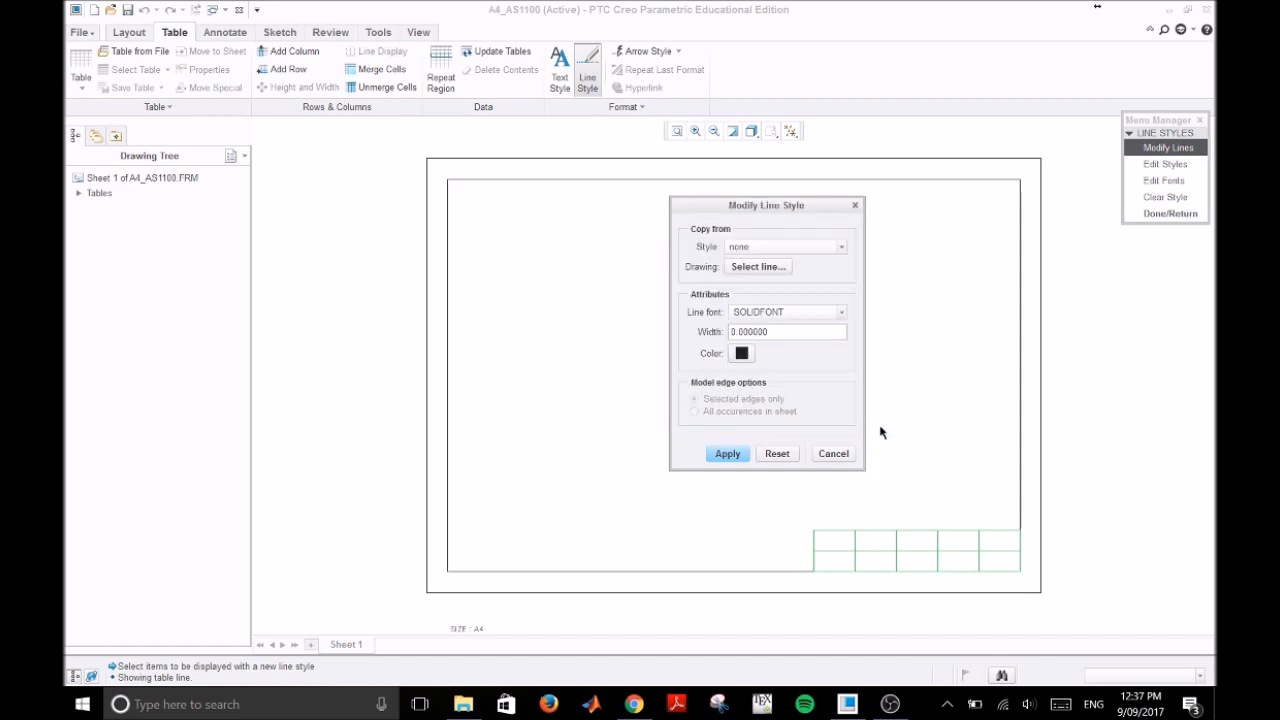
pyautogui.click(727, 455)
pyautogui.click(833, 454)
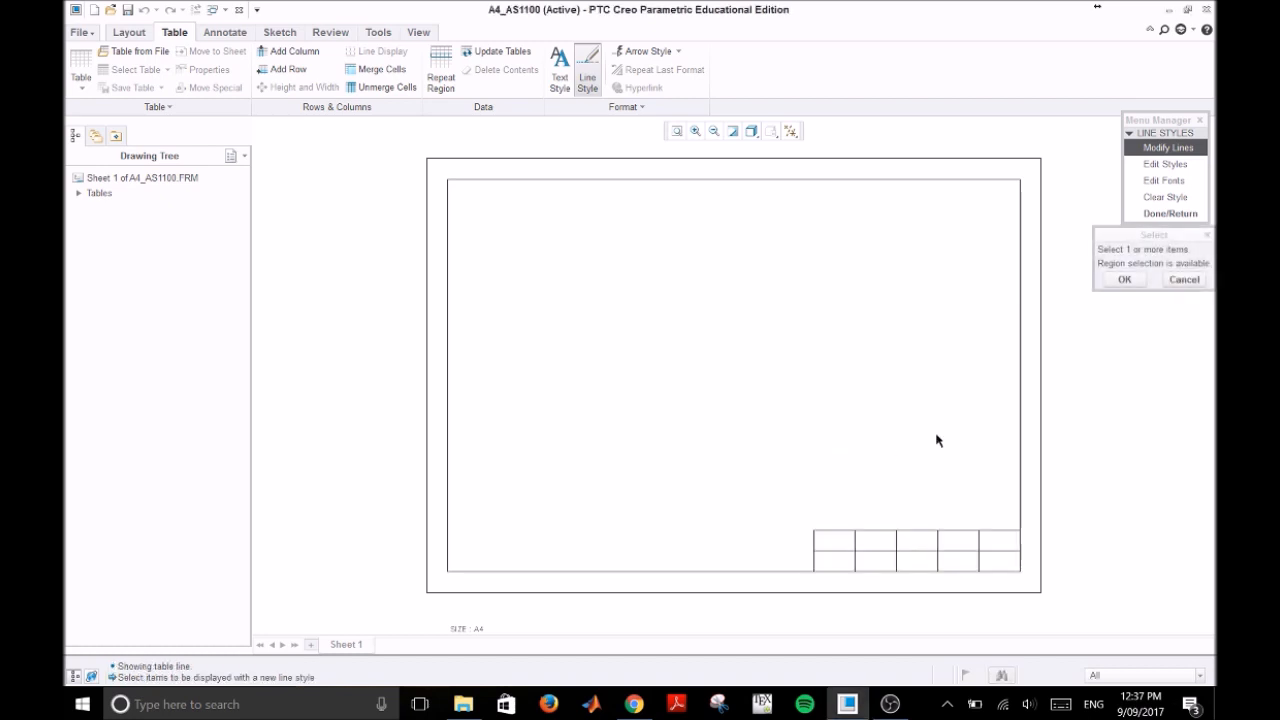
pyautogui.middleClick(1109, 368)
pyautogui.middleClick(1109, 368)
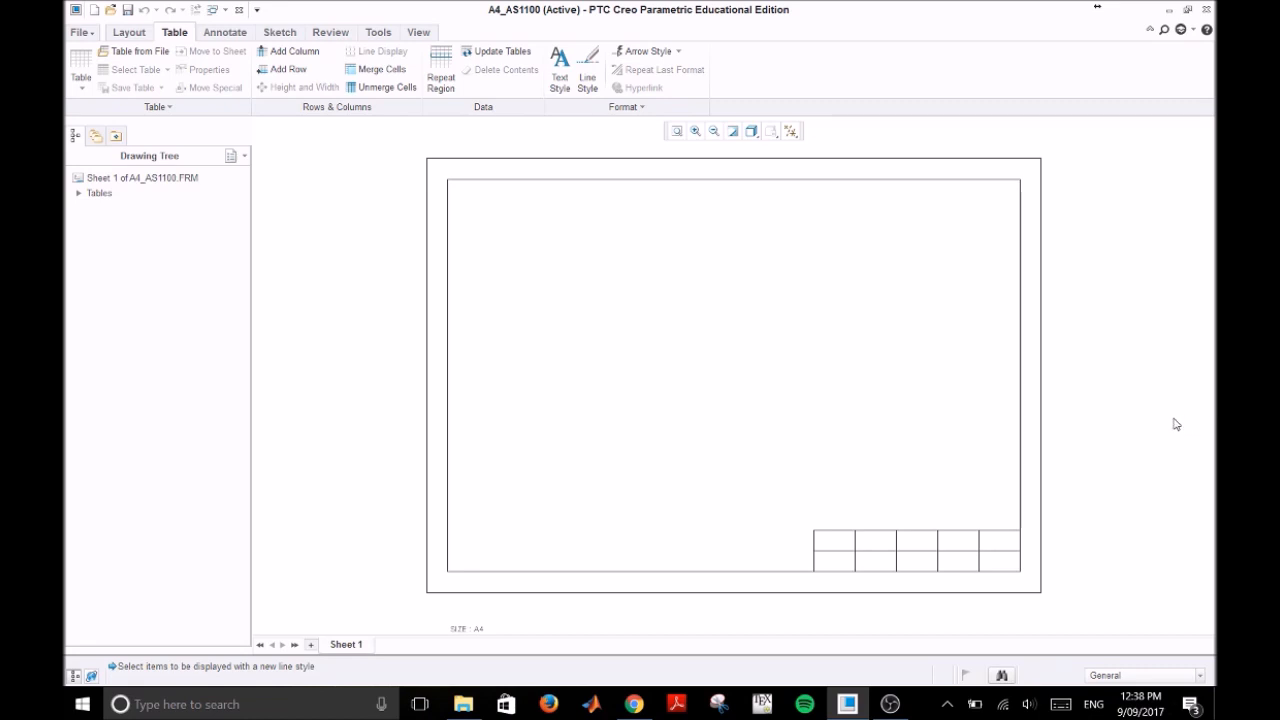
# Step: Merge the two cells of the table's leftmost column and the three middle cells of its upper row
pyautogui.click(843, 548)
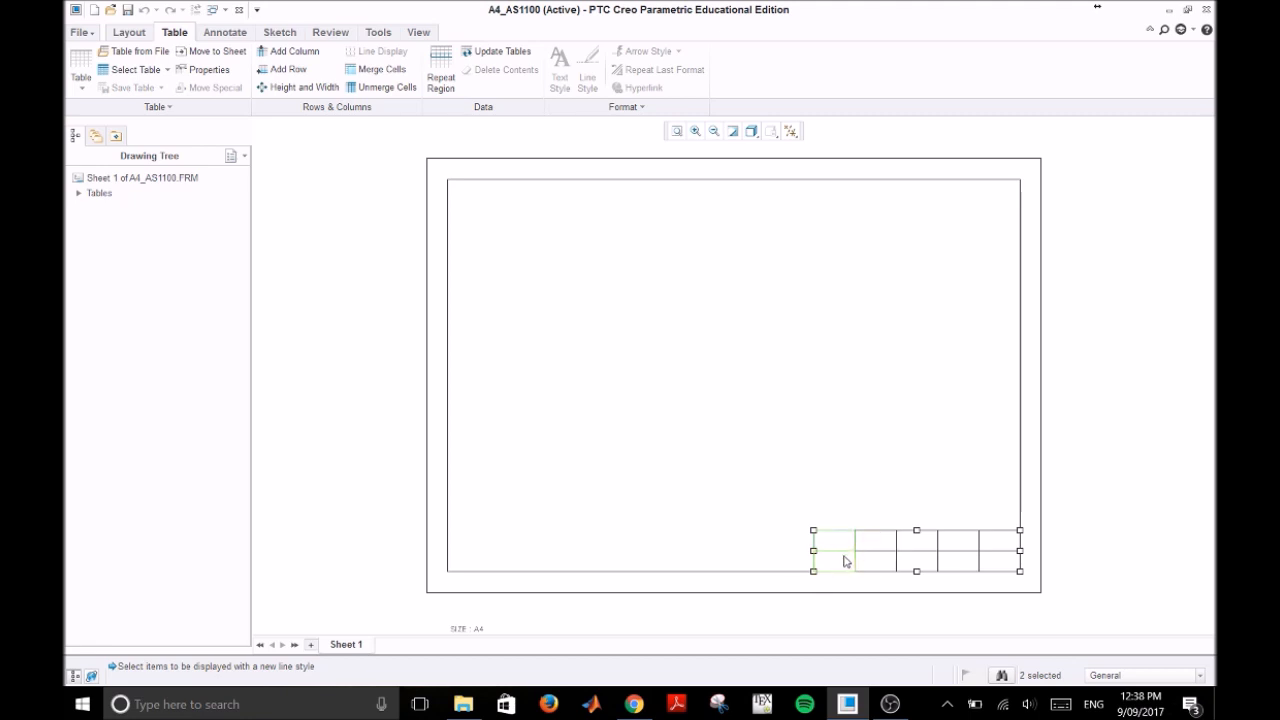
pyautogui.click(369, 77)
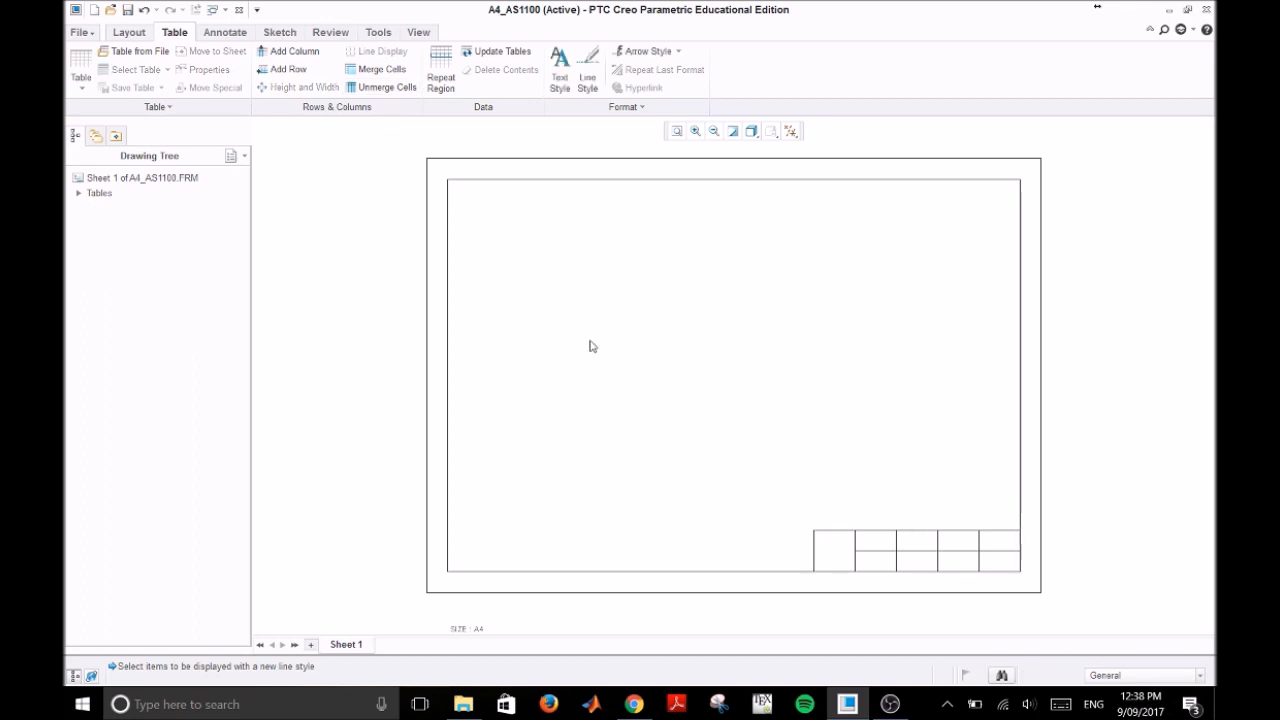
pyautogui.click(889, 541)
pyautogui.keyDown('ctrl'); pyautogui.click(931, 544); pyautogui.keyUp('ctrl')
pyautogui.keyDown('ctrl'); pyautogui.click(961, 547); pyautogui.keyUp('ctrl')
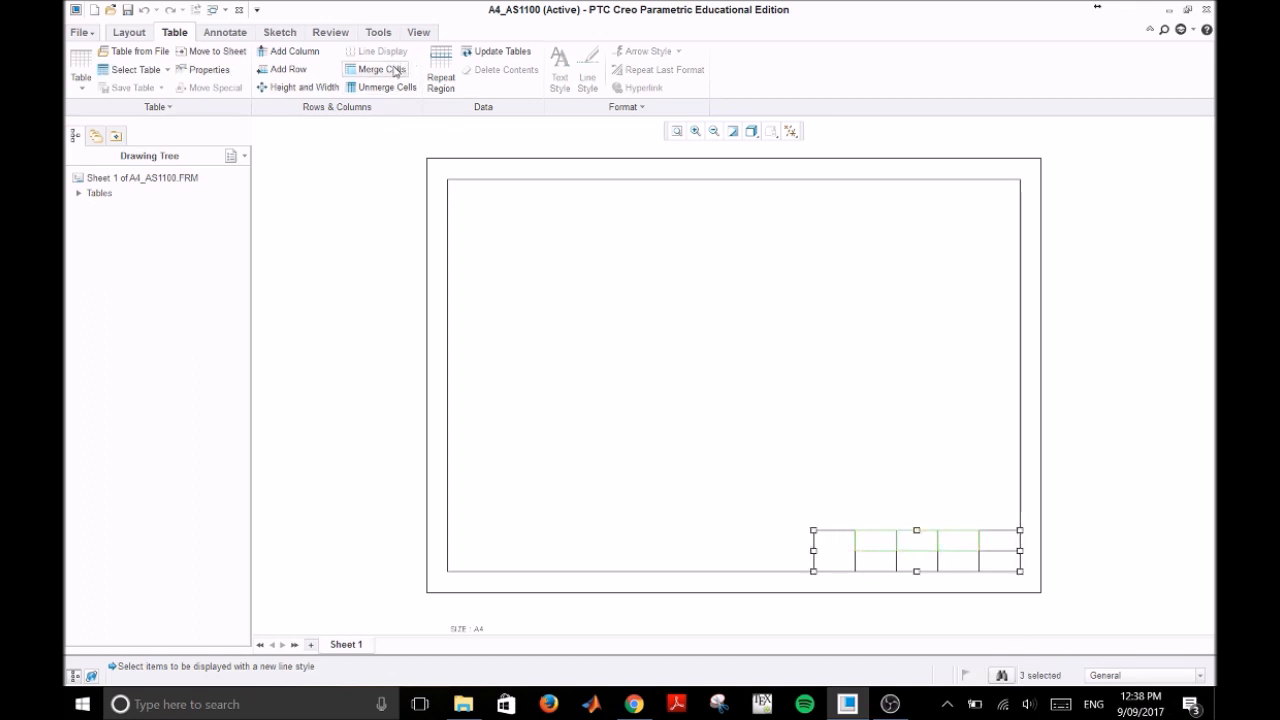
# Step: Merge the three middle cells of the table's lower row into one cell
pyautogui.click(905, 563)
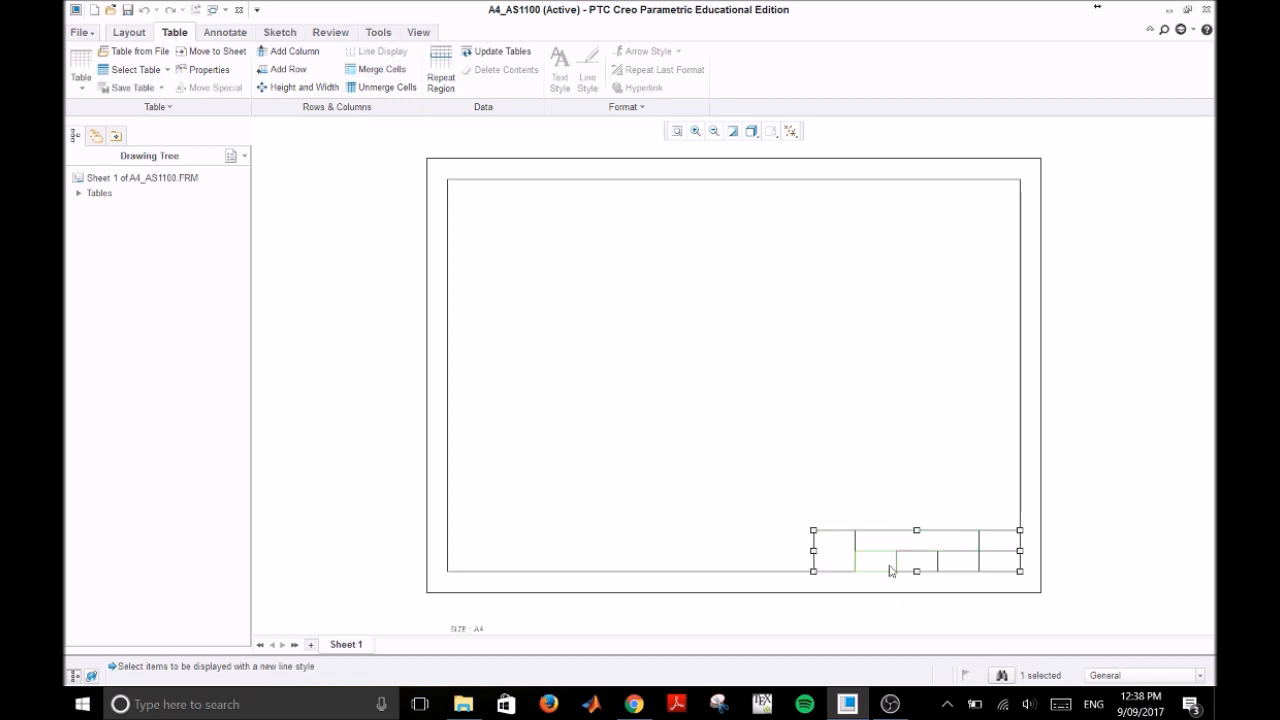
pyautogui.keyDown('ctrl'); pyautogui.click(957, 565); pyautogui.keyUp('ctrl')
pyautogui.keyDown('ctrl'); pyautogui.click(878, 563); pyautogui.keyUp('ctrl')
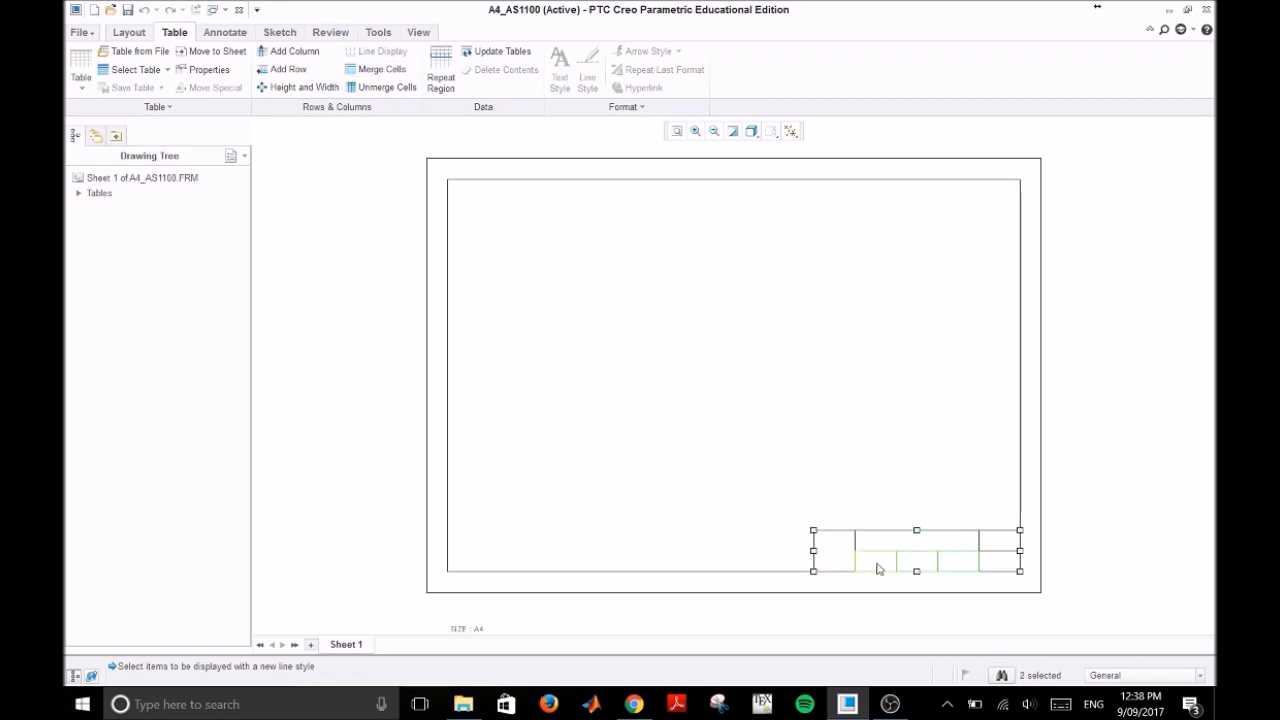
pyautogui.click(390, 80)
pyautogui.click(1125, 388)
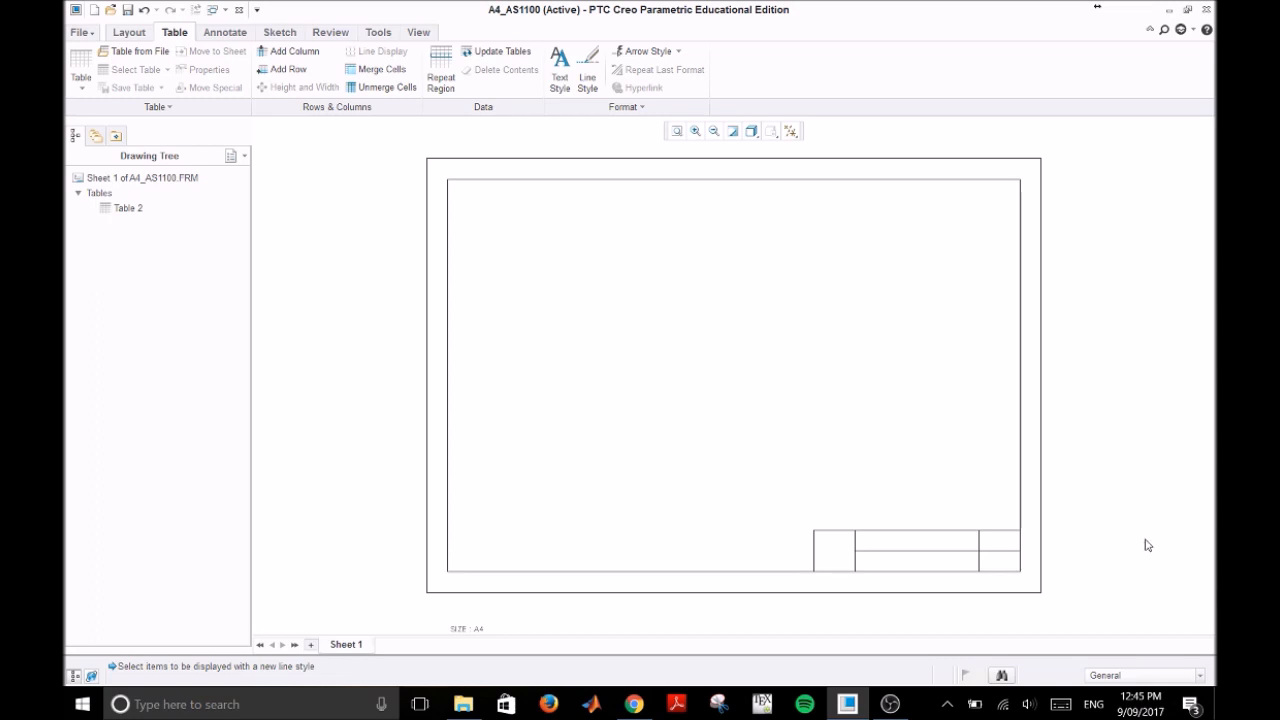
# Step: Set the merged left cell's text style to height 6, width factor 0.8, horizontally centered, vertically middle, and black
pyautogui.click(841, 551)
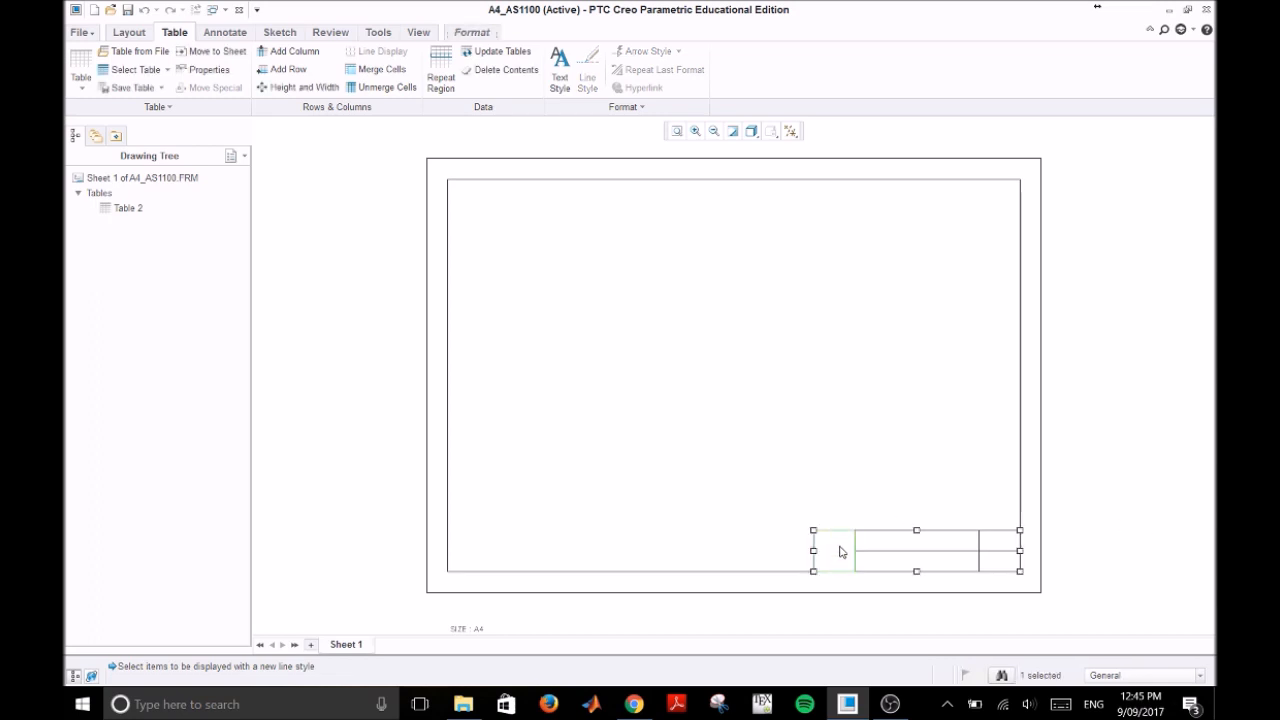
pyautogui.click(561, 68)
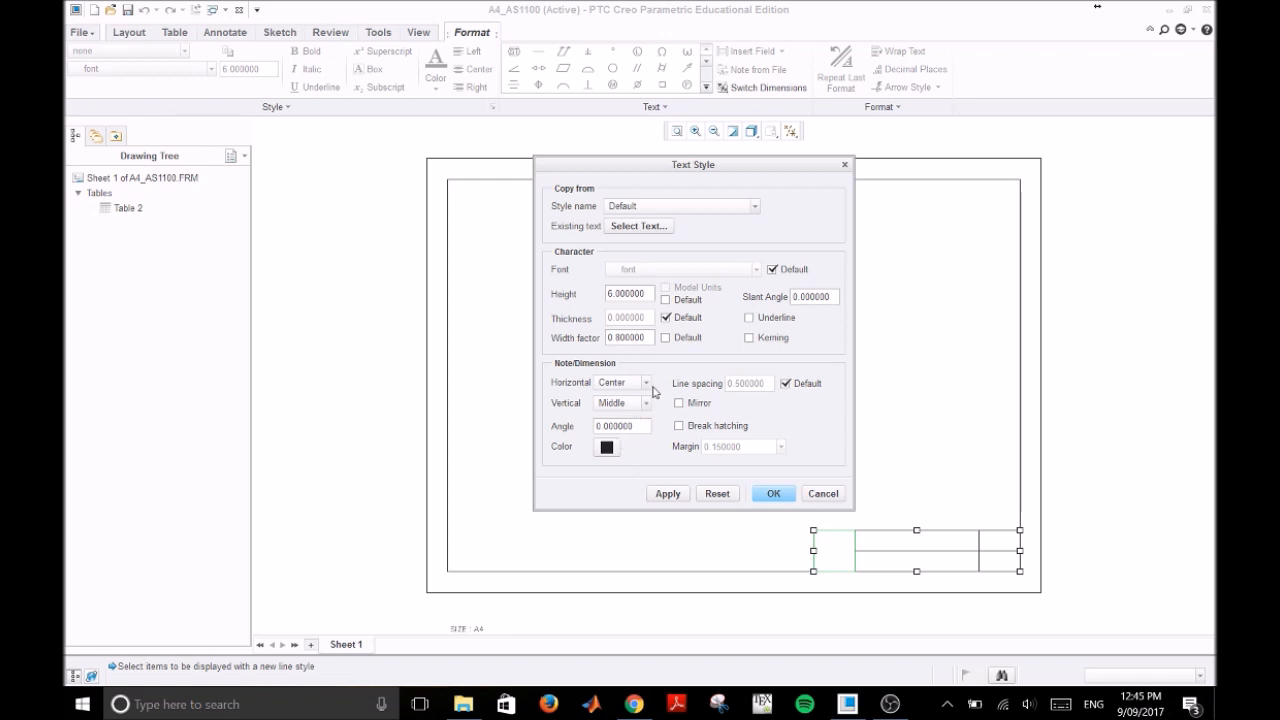
pyautogui.click(774, 494)
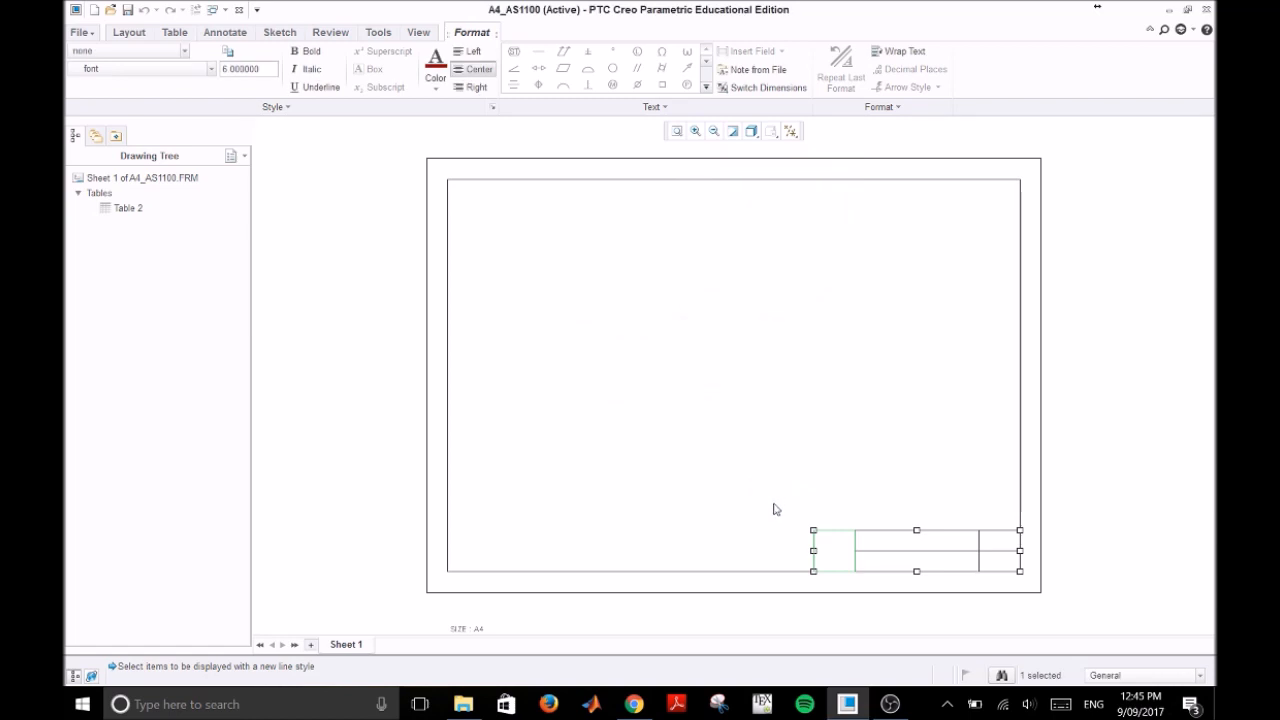
# Step: Enter the sheet size A4 in the merged left cell of the title block
pyautogui.click(838, 551)
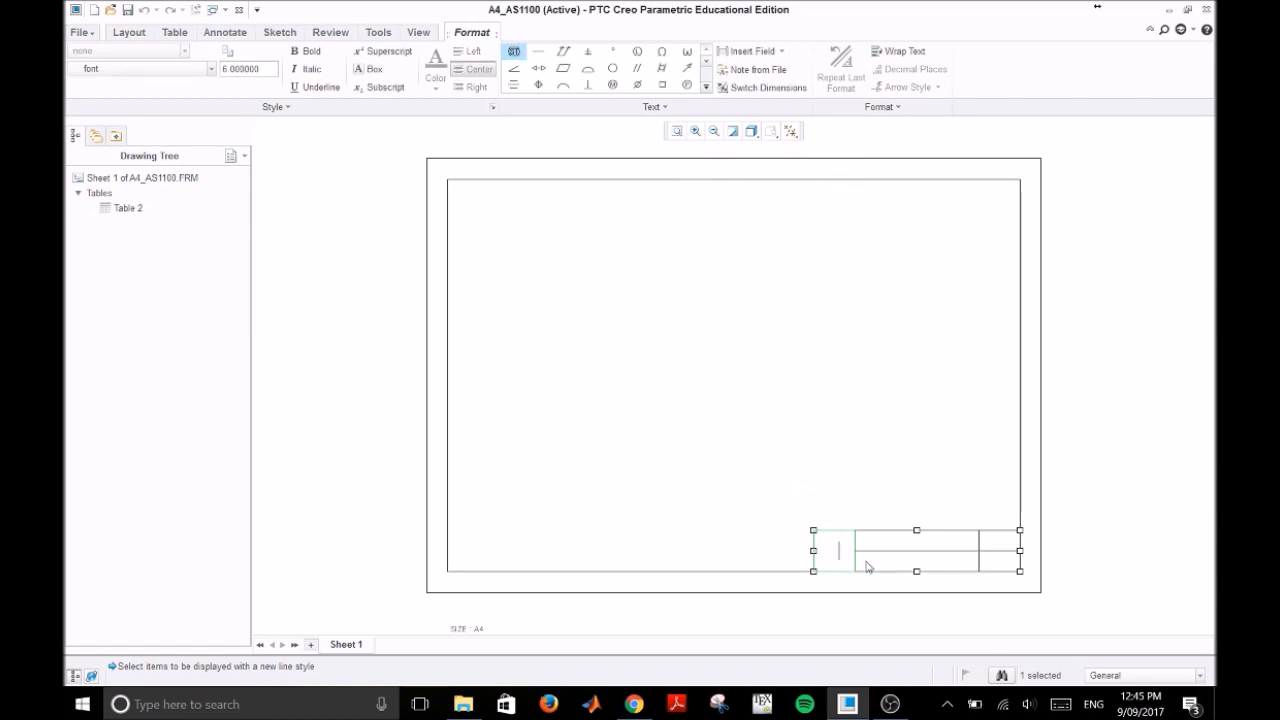
pyautogui.write('A4')
pyautogui.click(881, 440)
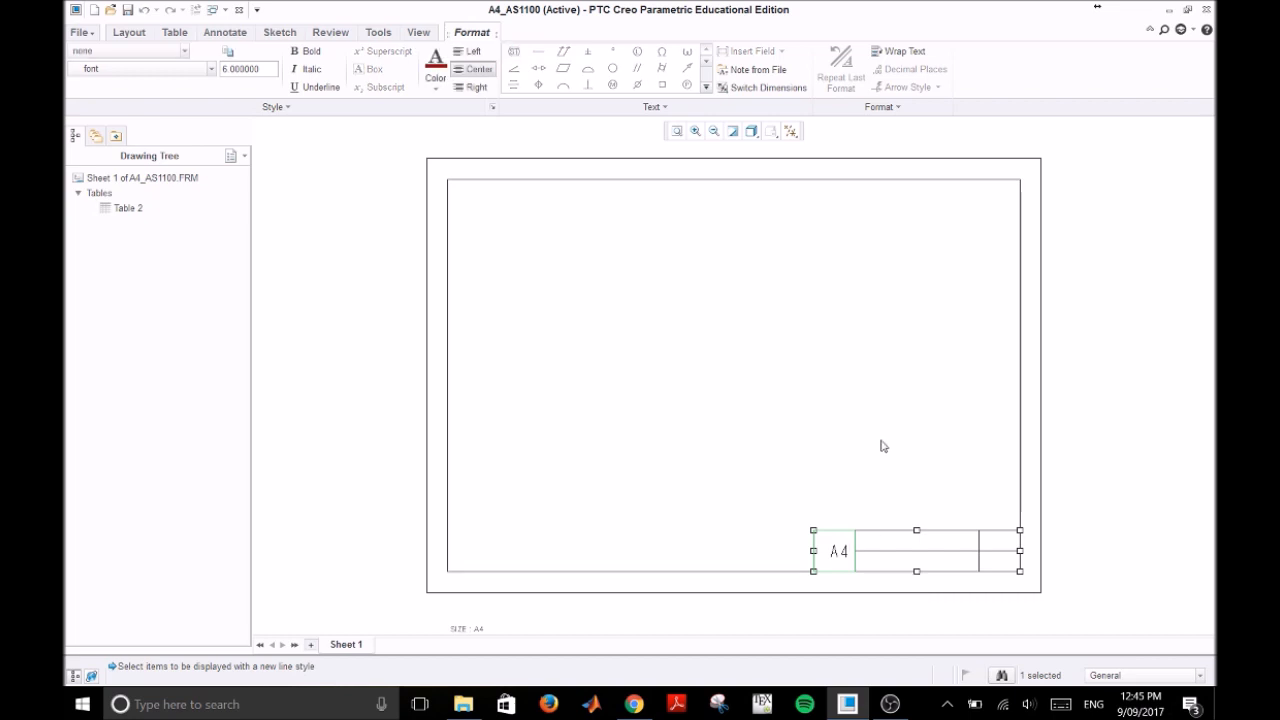
# Step: Enter the drafter's full name in the upper middle cell of the title block
pyautogui.doubleClick(925, 537)
pyautogui.write('Bo')
pyautogui.write('b Smith')
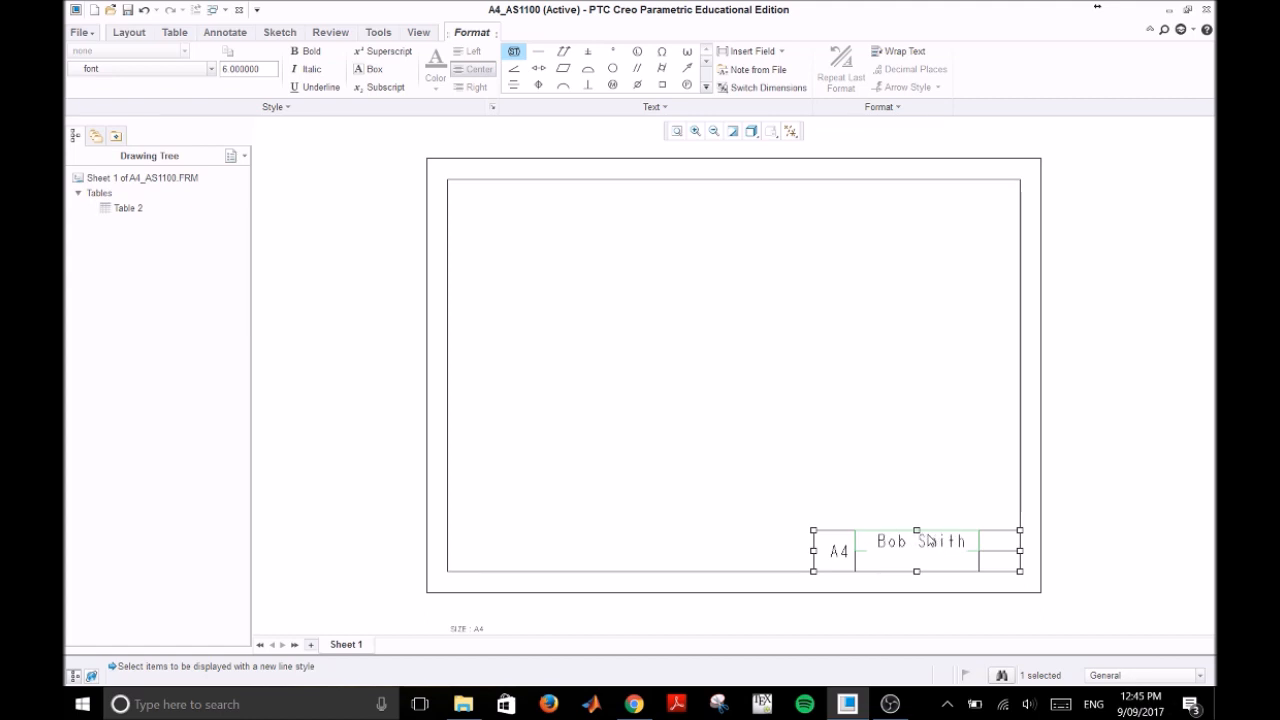
pyautogui.press('Return')
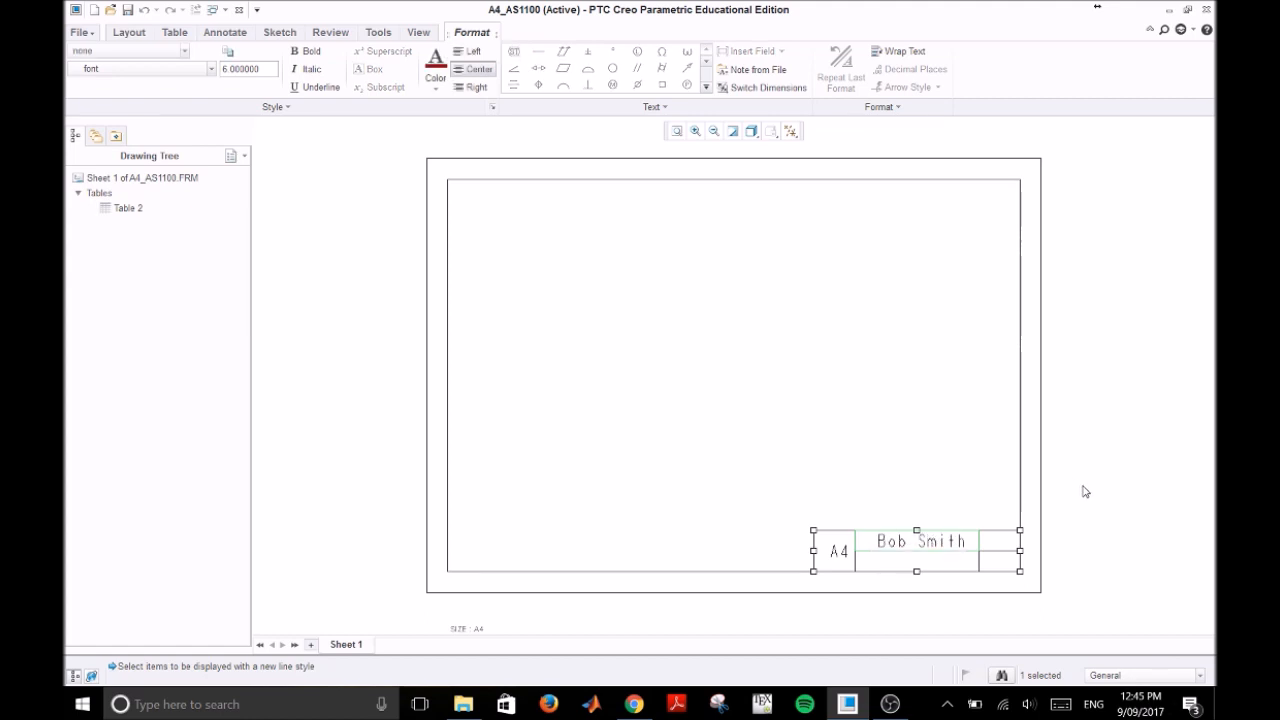
pyautogui.click(1085, 488)
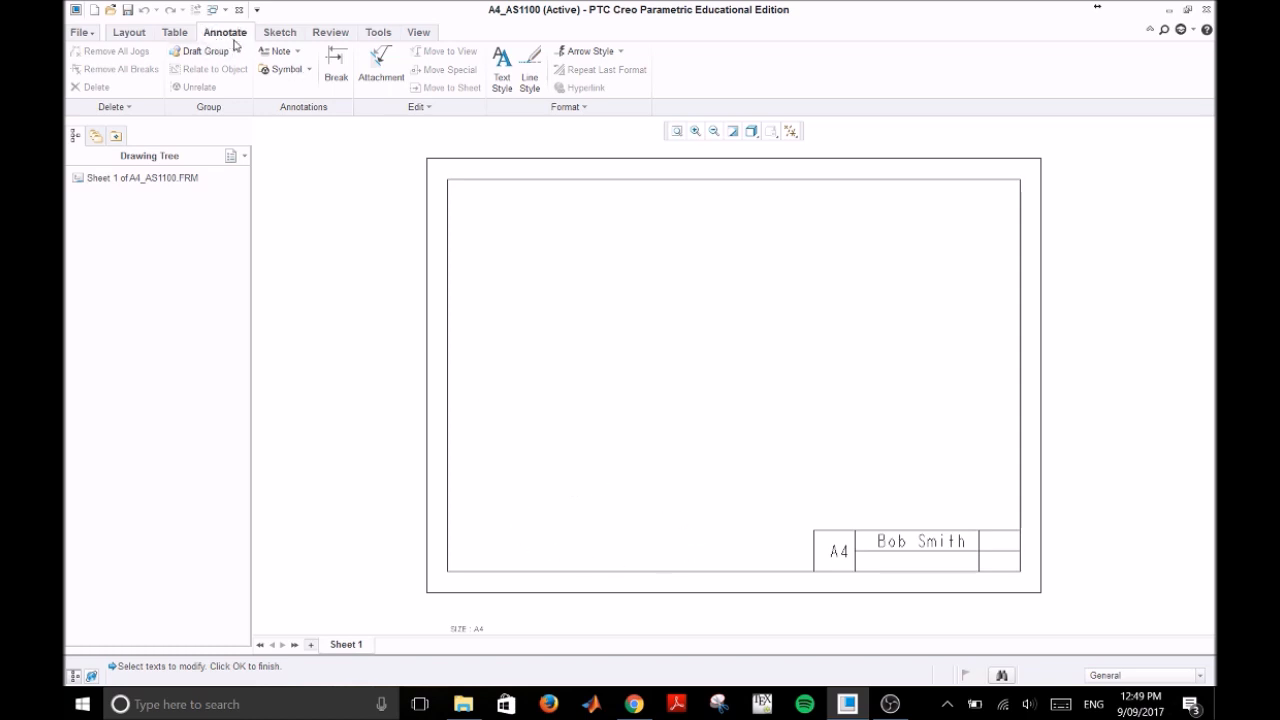
# Step: Place an unattached note reading "Dimesnions in mm" inside the border's lower-left area, with text height 4
pyautogui.click(299, 52)
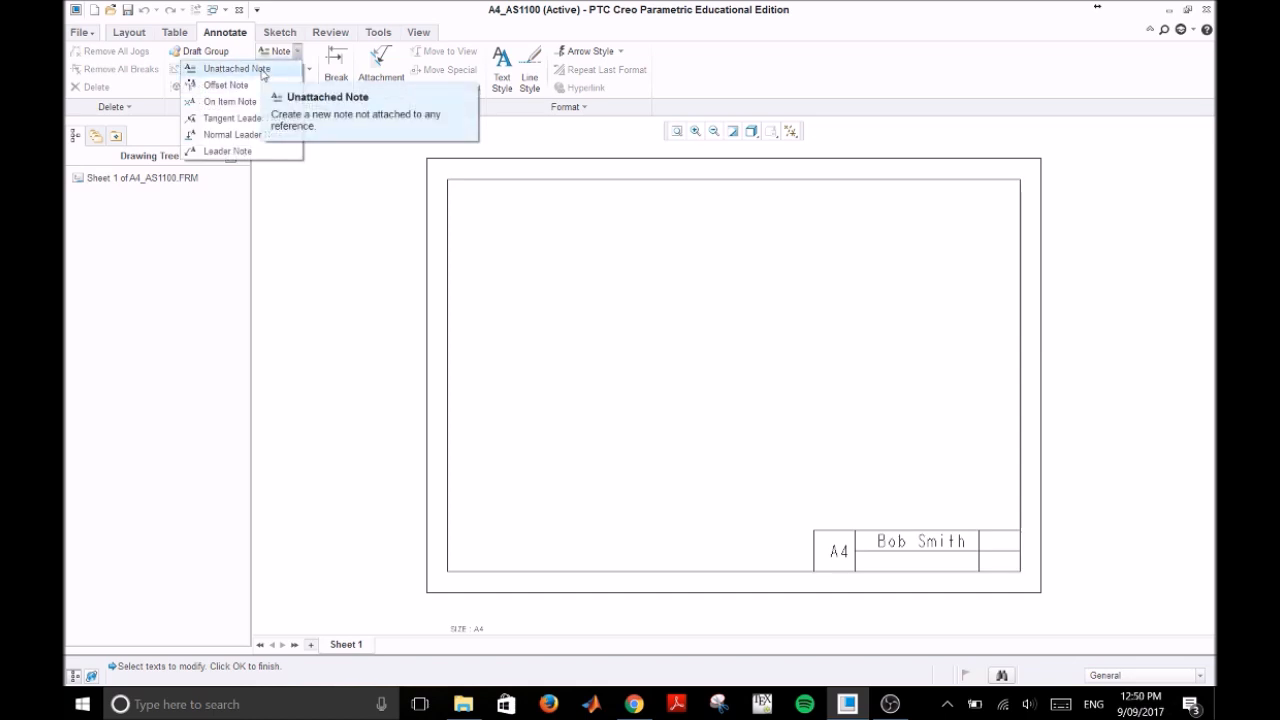
pyautogui.click(264, 72)
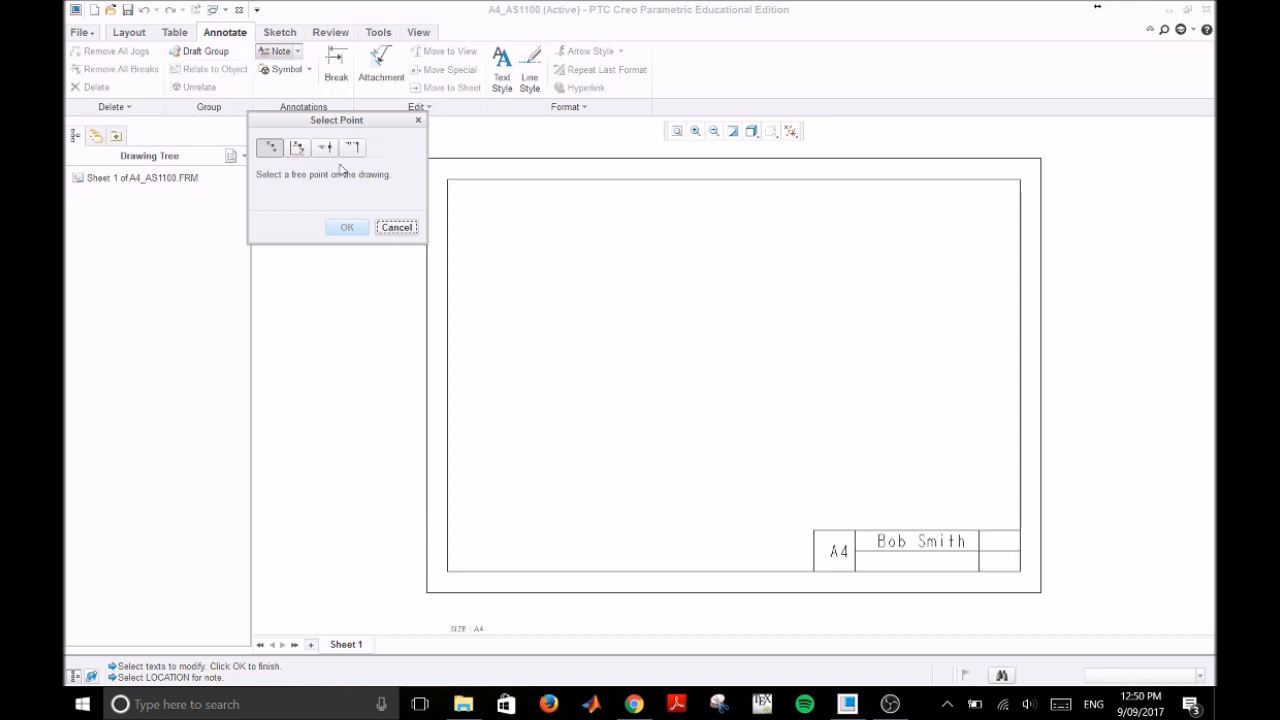
pyautogui.click(540, 543)
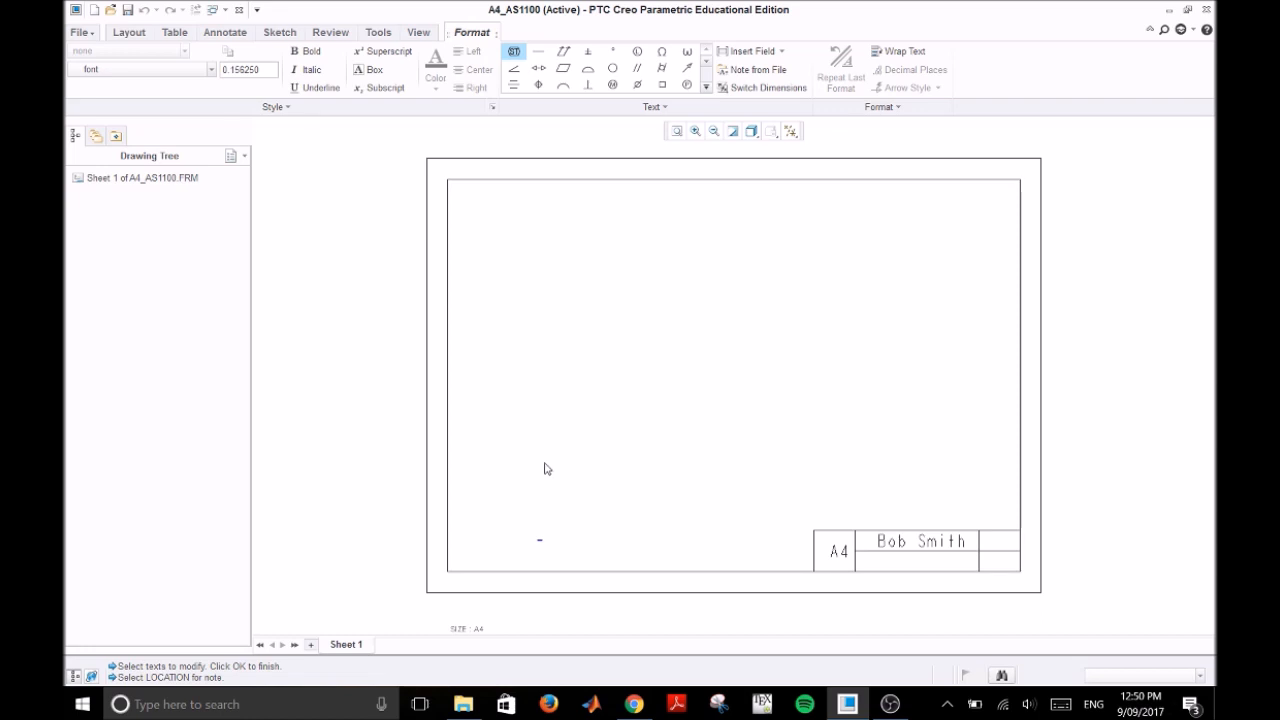
pyautogui.click(265, 75)
pyautogui.write('4')
pyautogui.press('Return')
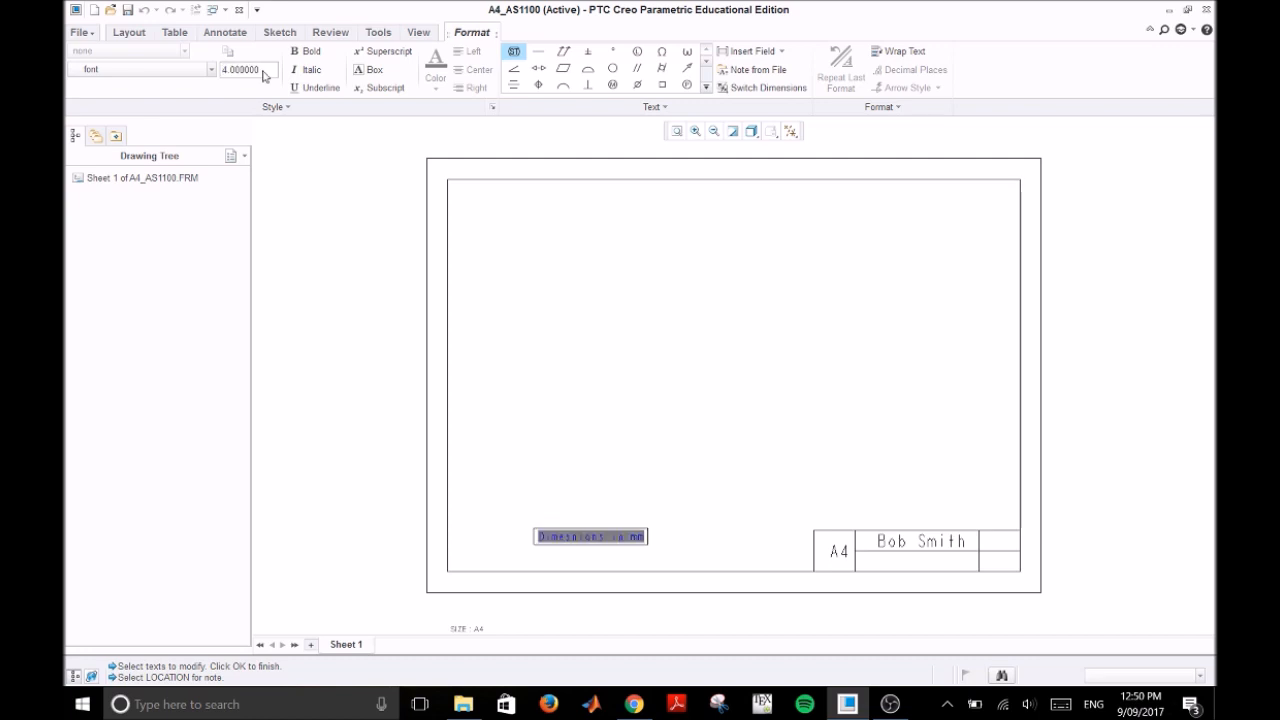
pyautogui.click(631, 518)
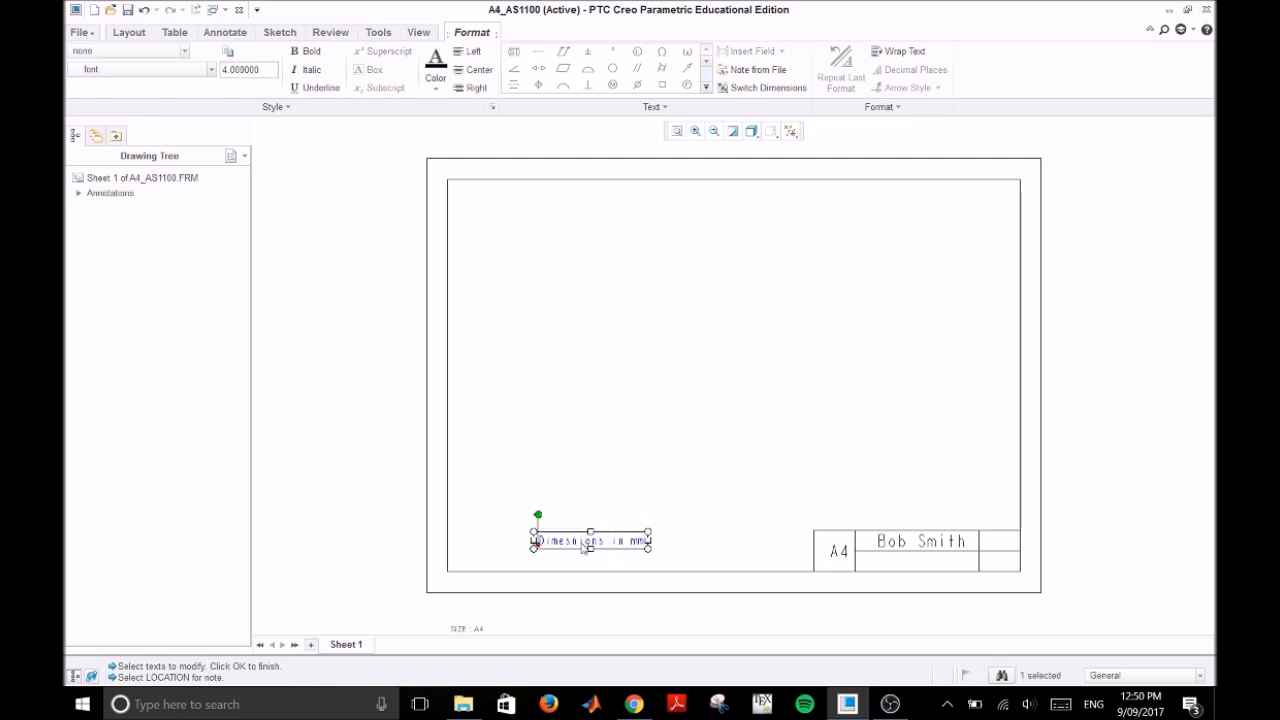
# Step: Shift the dimensions note slightly left and up, and set its text color to black
pyautogui.doubleClick(570, 543)
pyautogui.moveTo(570, 543); pyautogui.dragTo(541, 531)
pyautogui.click(567, 534)
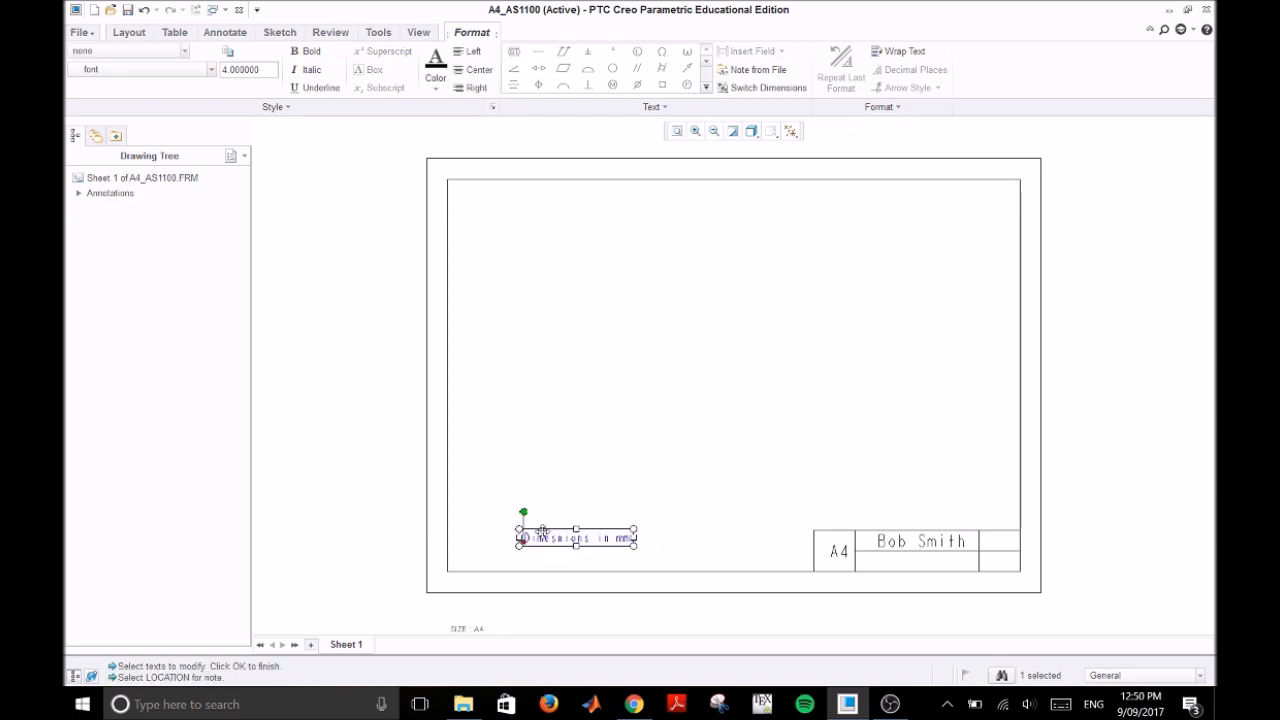
pyautogui.click(438, 66)
# Step: Correct the spelling of the note's first word to "Dimensions"
pyautogui.doubleClick(580, 538)
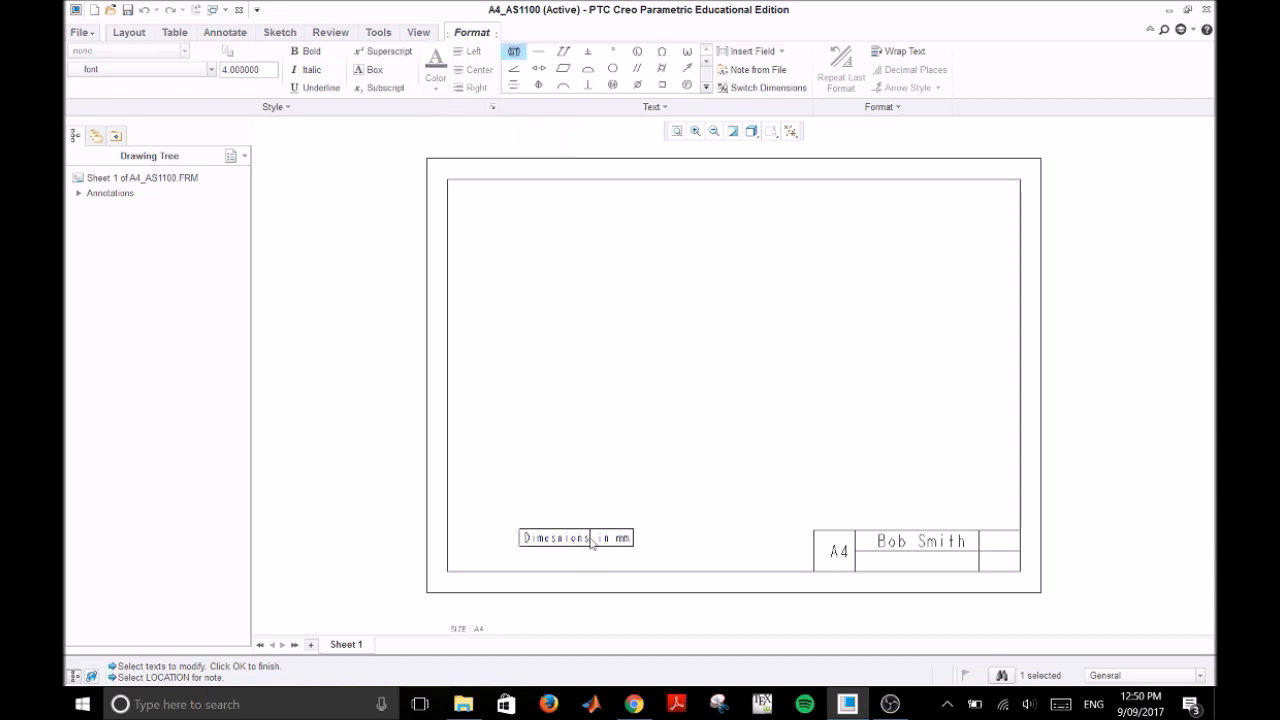
pyautogui.moveTo(584, 541); pyautogui.dragTo(517, 540)
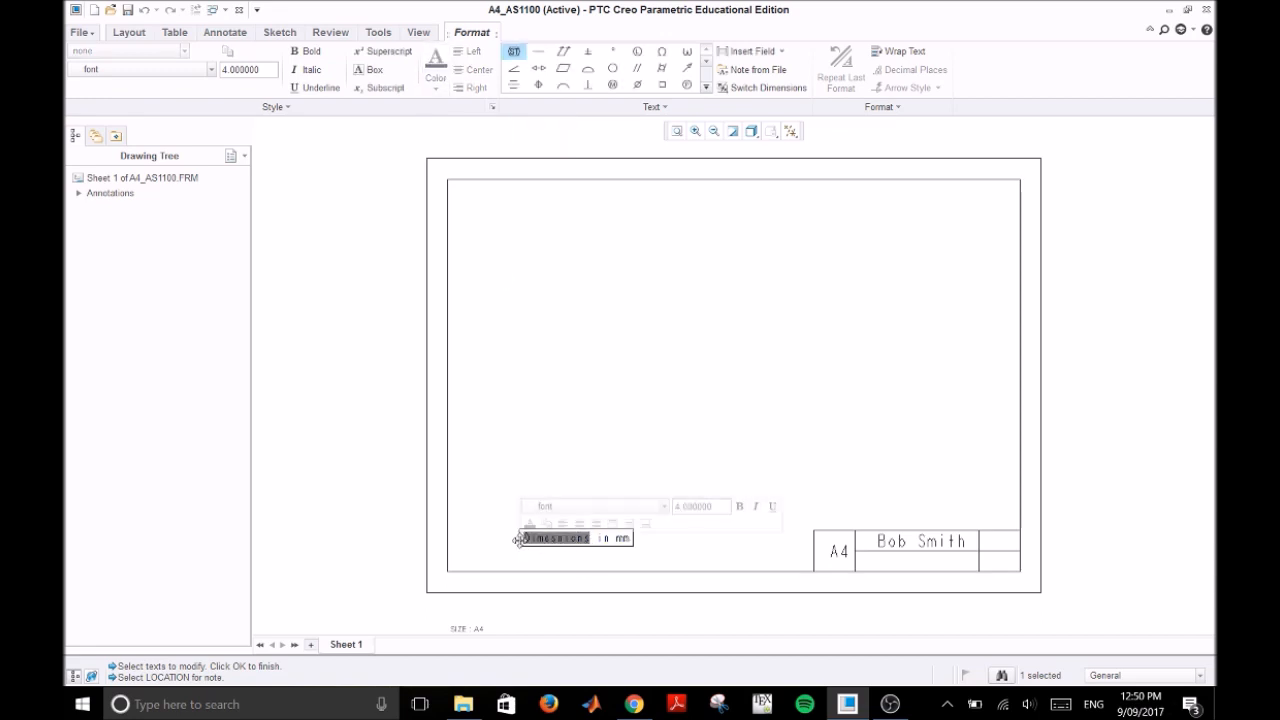
pyautogui.write('Dimensi')
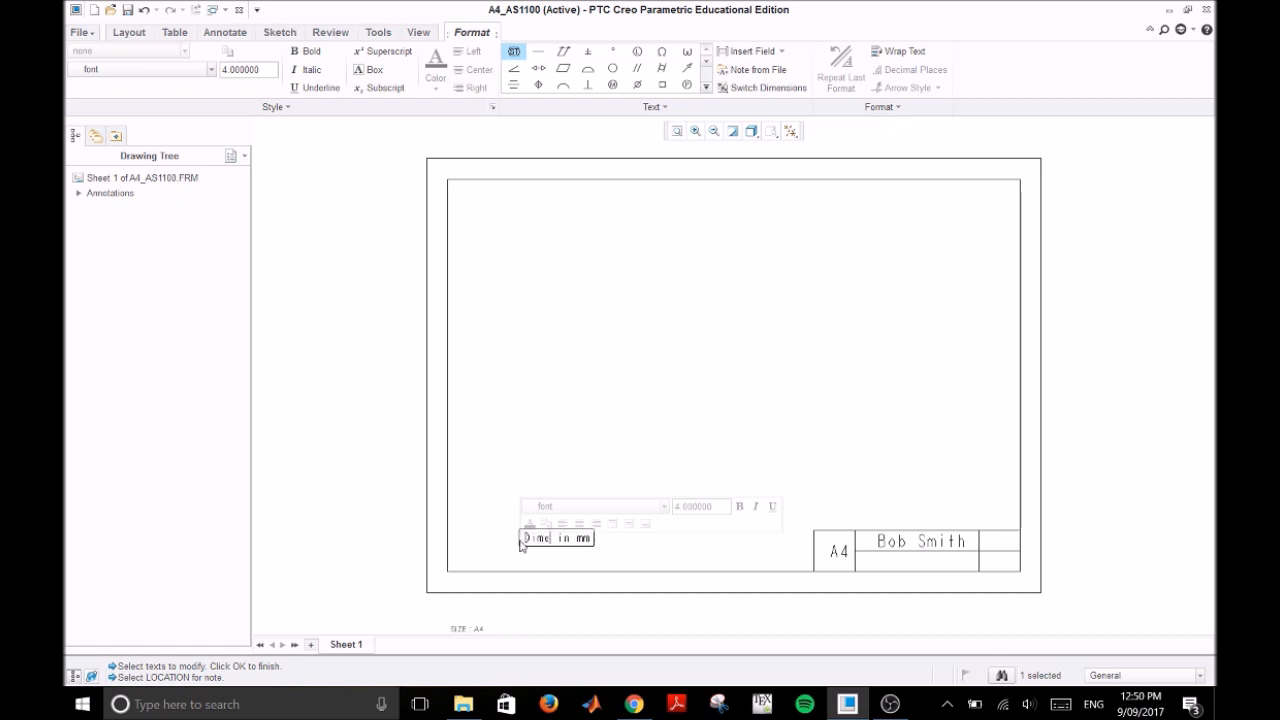
pyautogui.write('ons')
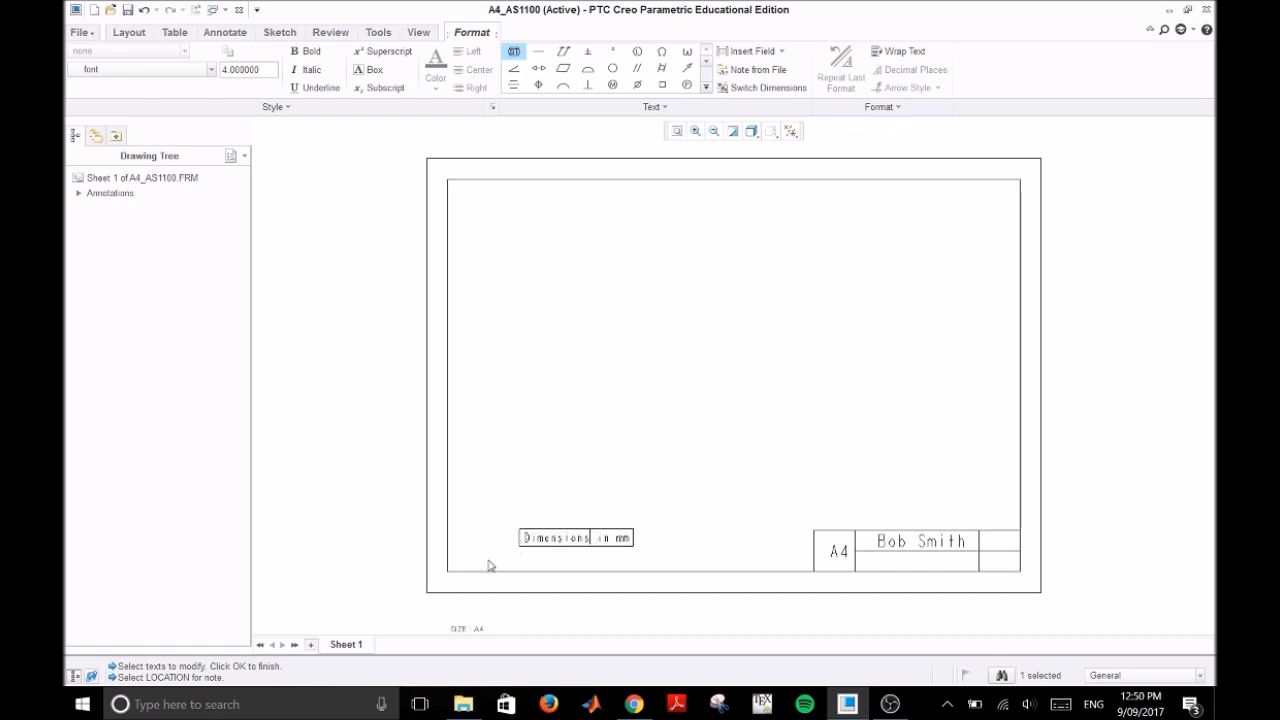
pyautogui.click(620, 480)
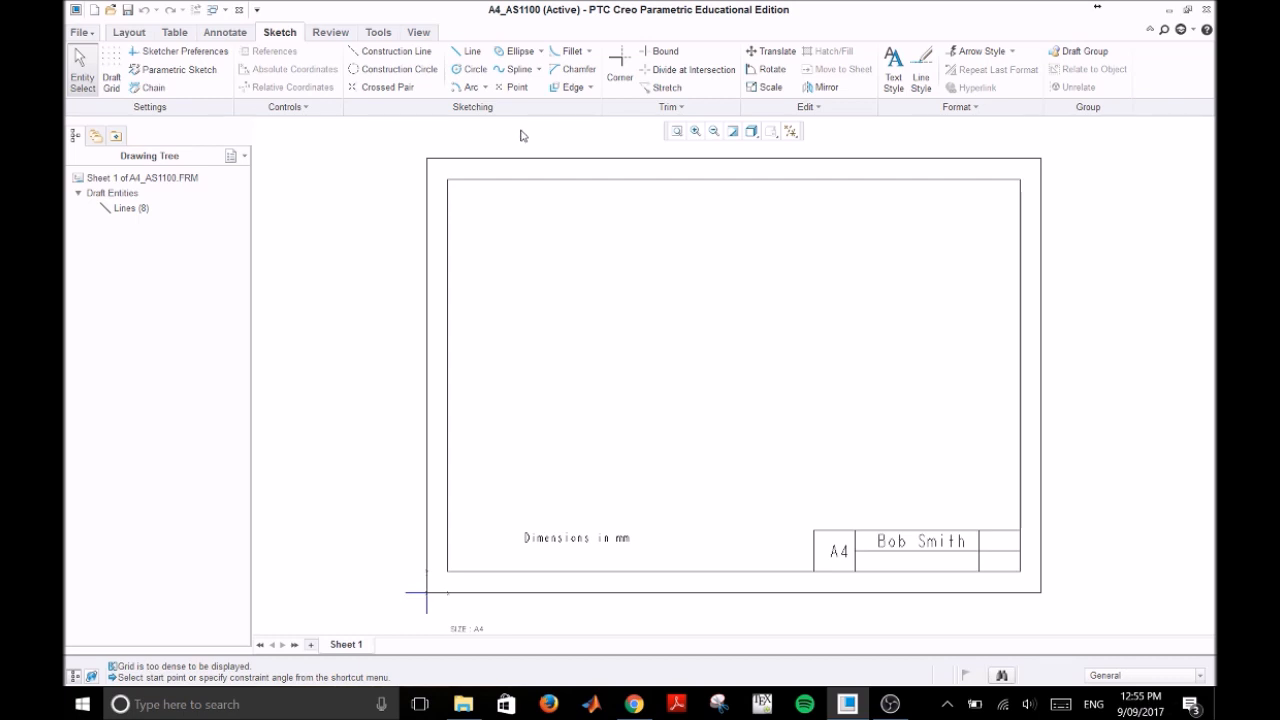
# Step: Set the draft grid's type to Cartesian
pyautogui.click(113, 91)
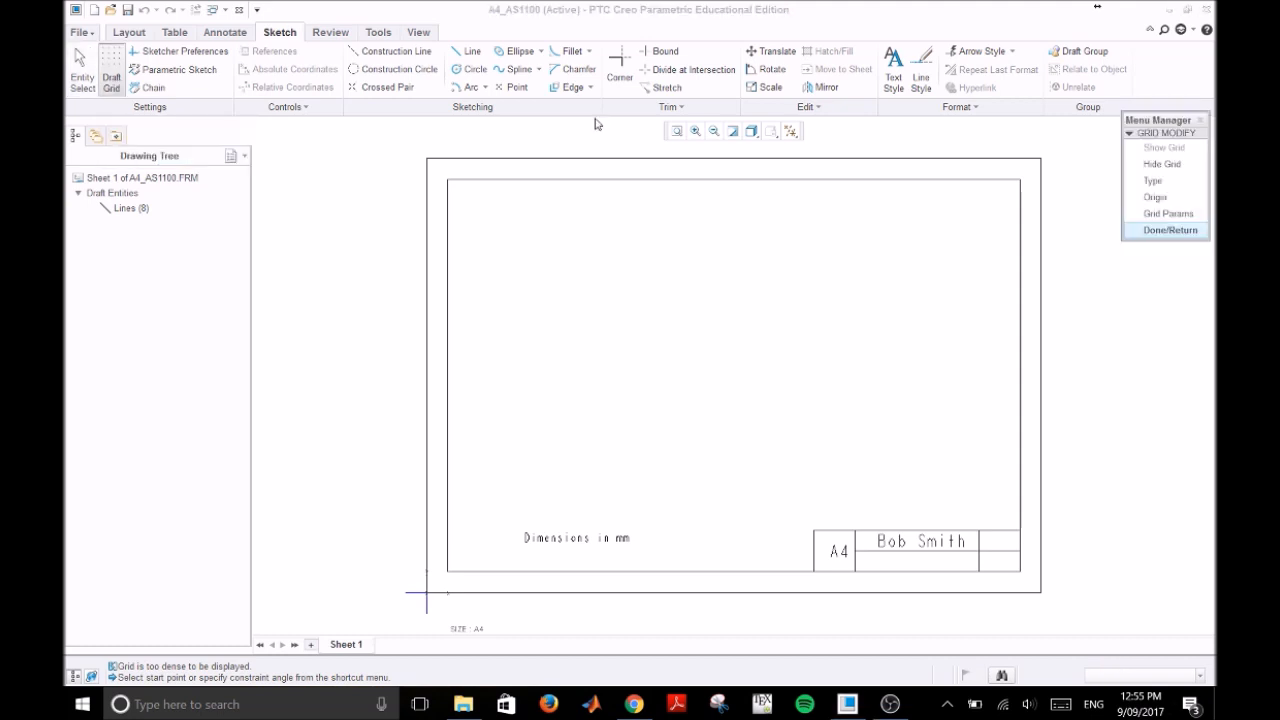
pyautogui.click(1175, 183)
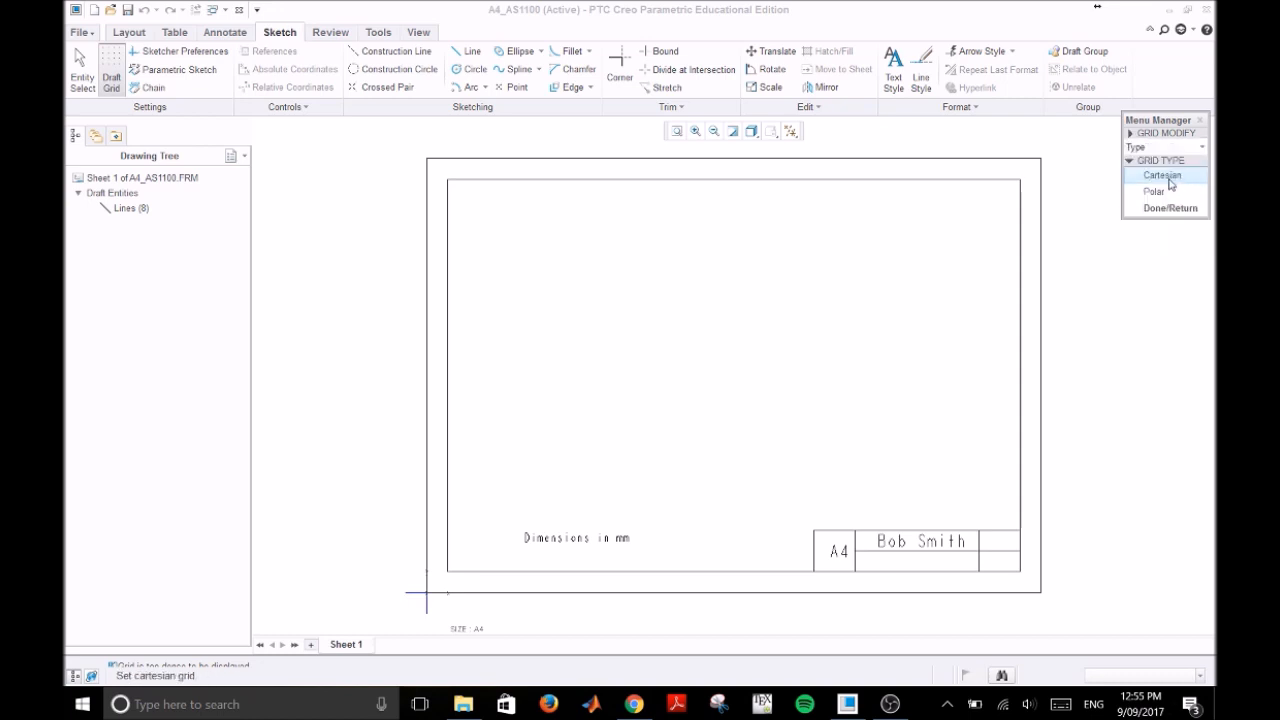
pyautogui.click(1187, 185)
pyautogui.click(1184, 208)
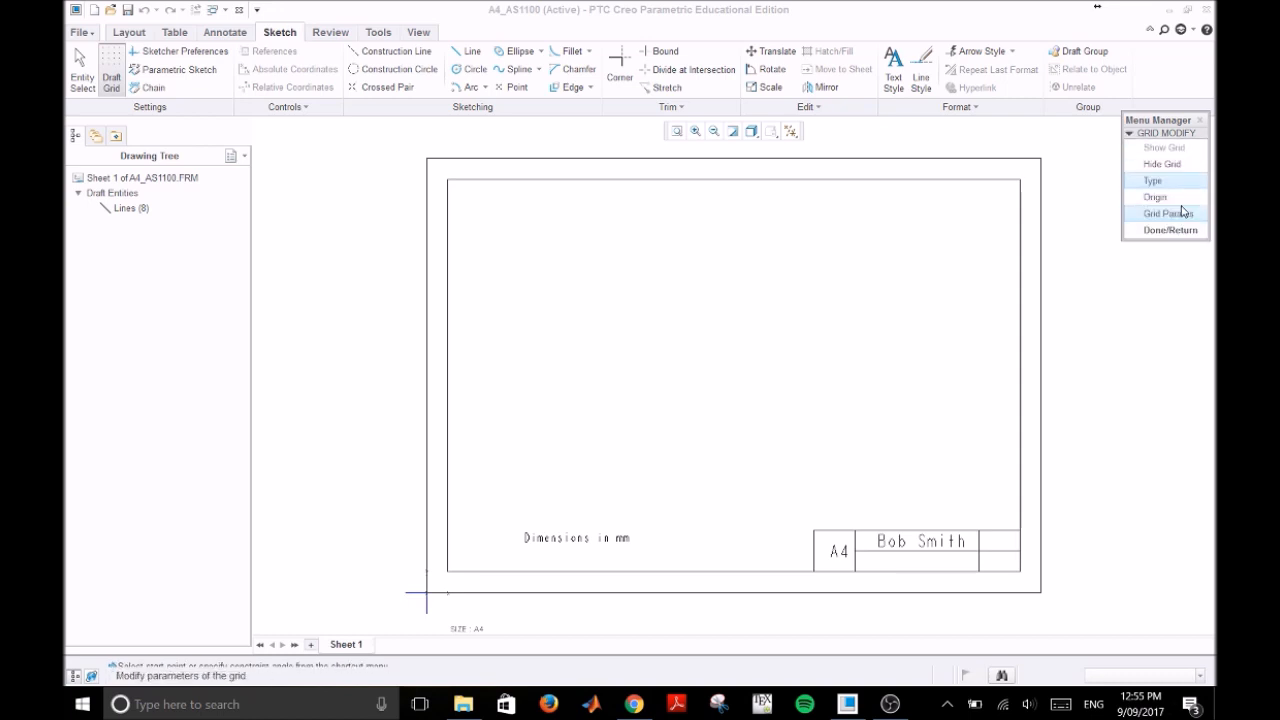
# Step: Set the draft grid's X and Y spacing to 1.0000 and finish modifying the grid
pyautogui.click(1194, 214)
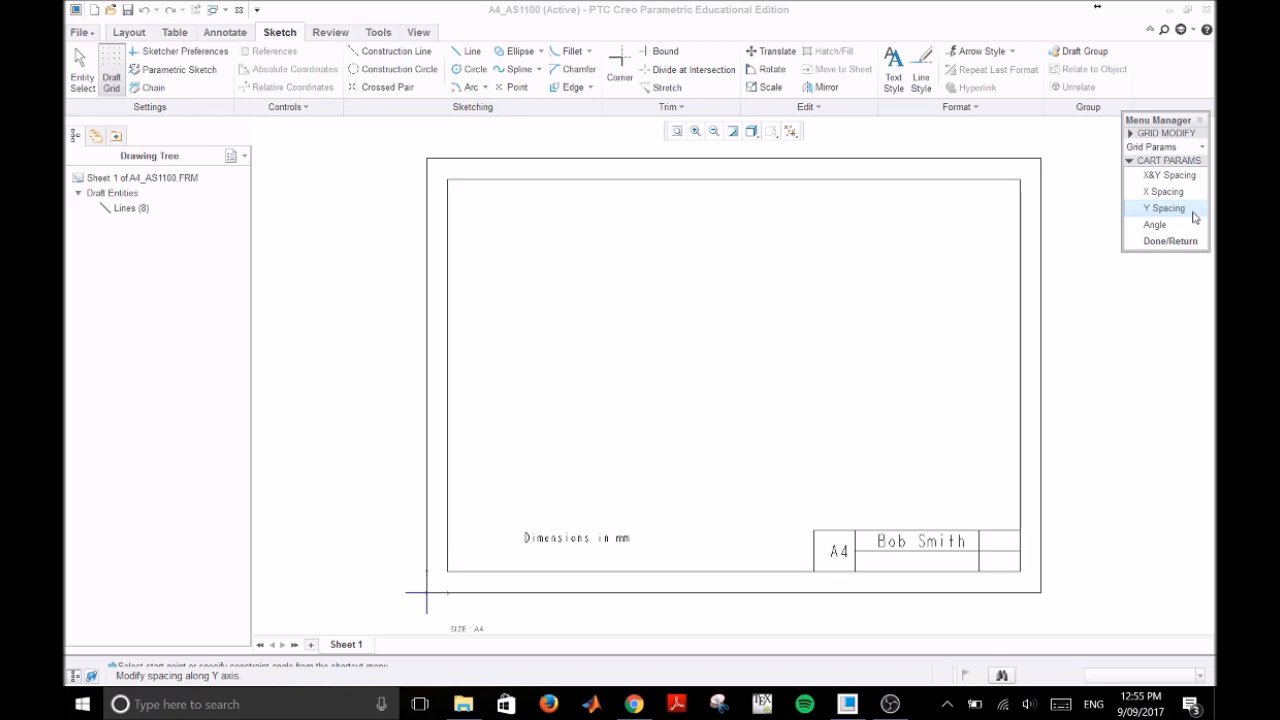
pyautogui.click(1193, 177)
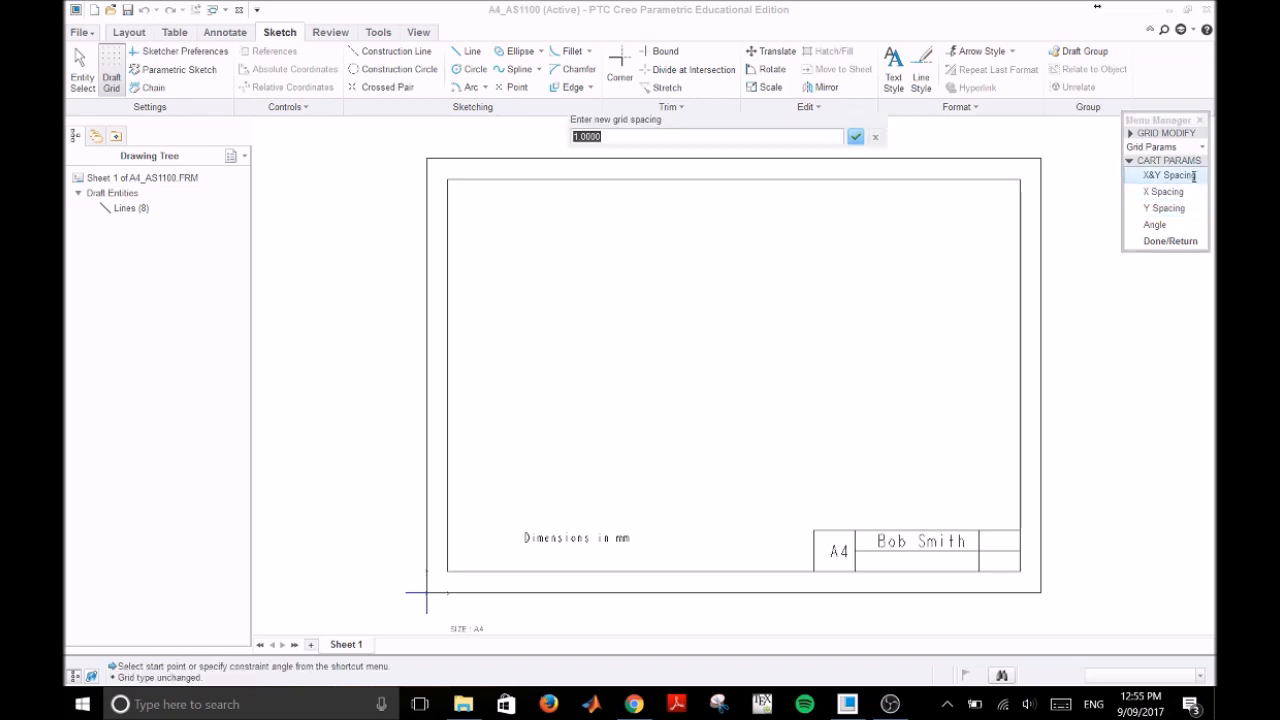
pyautogui.click(856, 136)
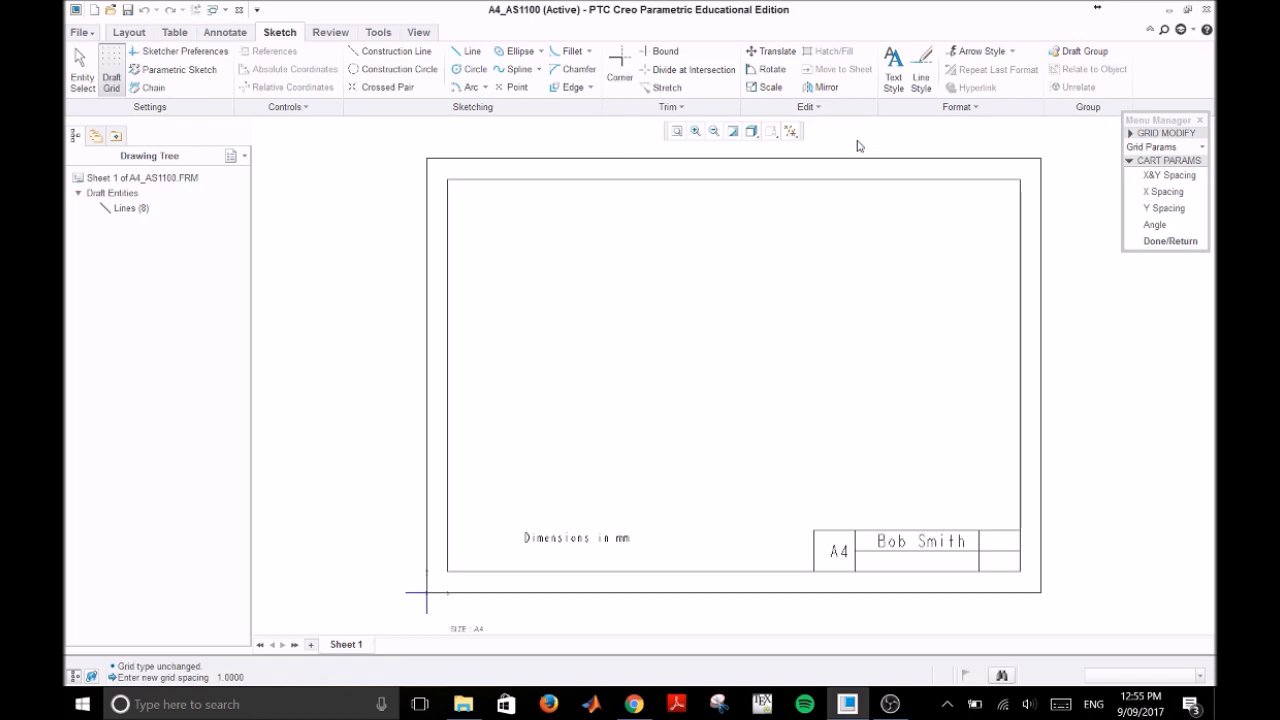
pyautogui.click(1168, 242)
pyautogui.click(1168, 231)
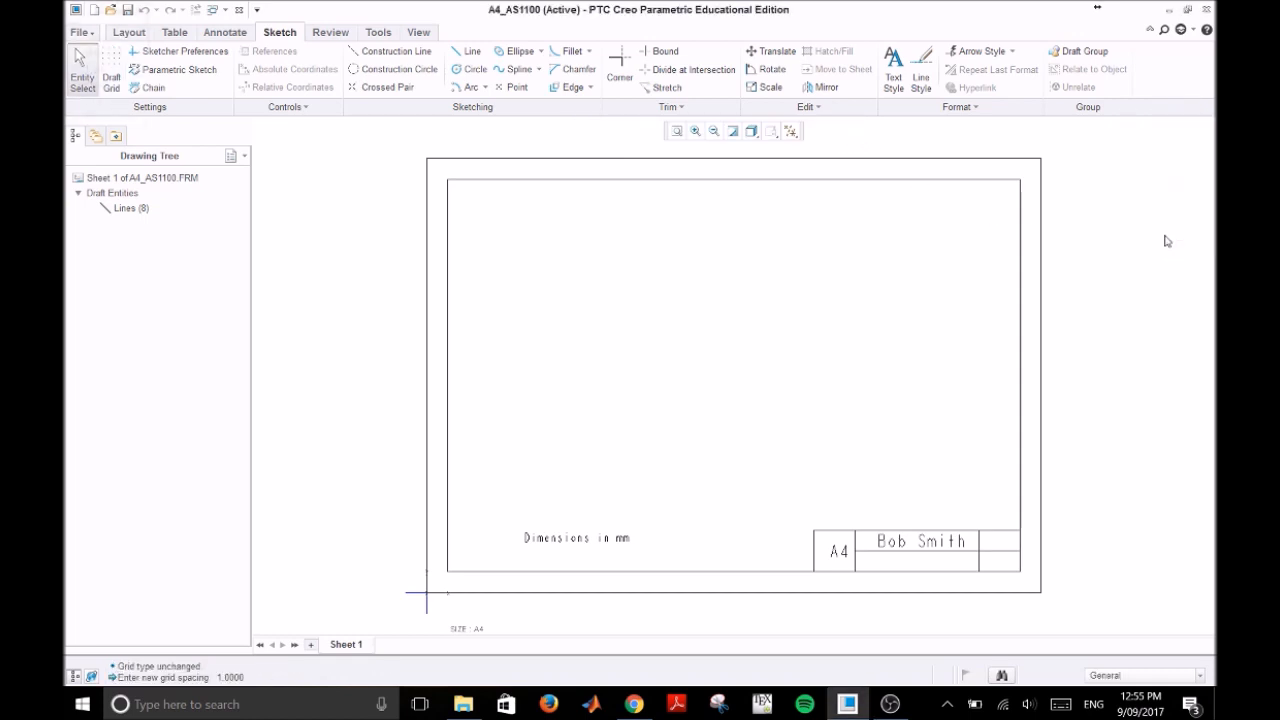
# Step: Sketch a grid-snapped rectangle of lines, about 41 by 21 mm, between the dimensions note and the title block, just above the lower border
pyautogui.click(695, 131)
pyautogui.click(648, 474)
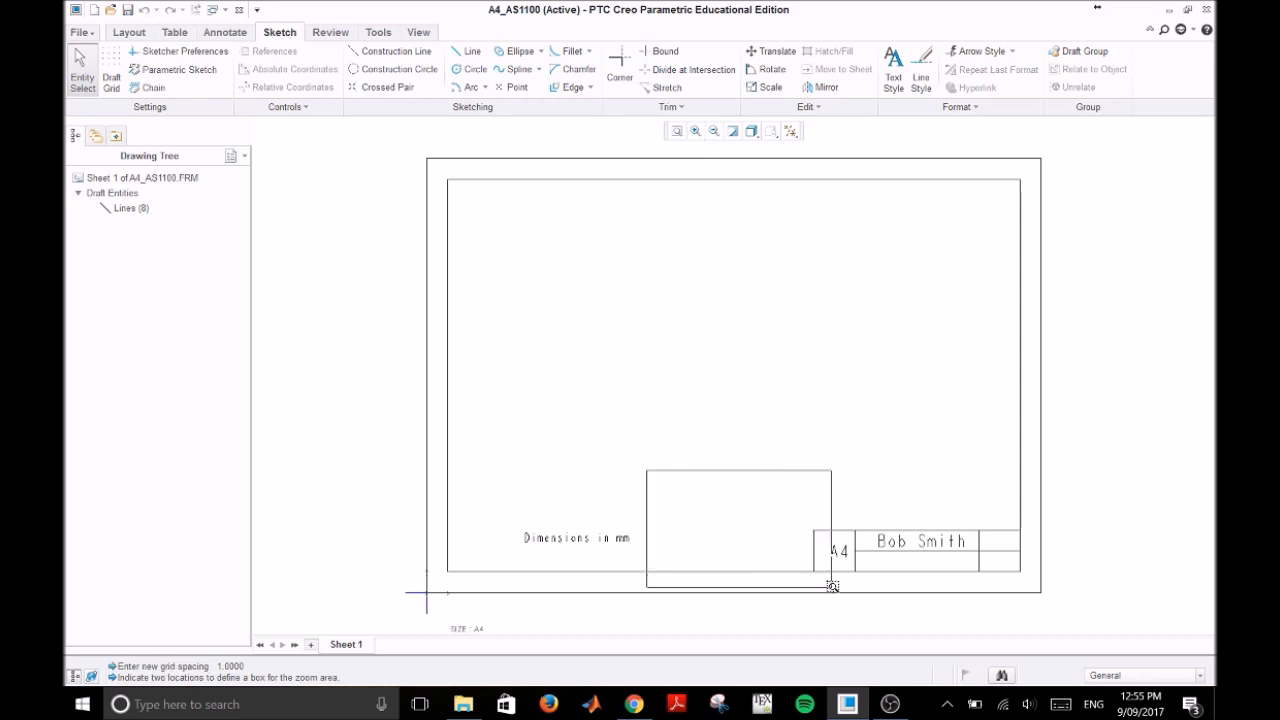
pyautogui.click(835, 590)
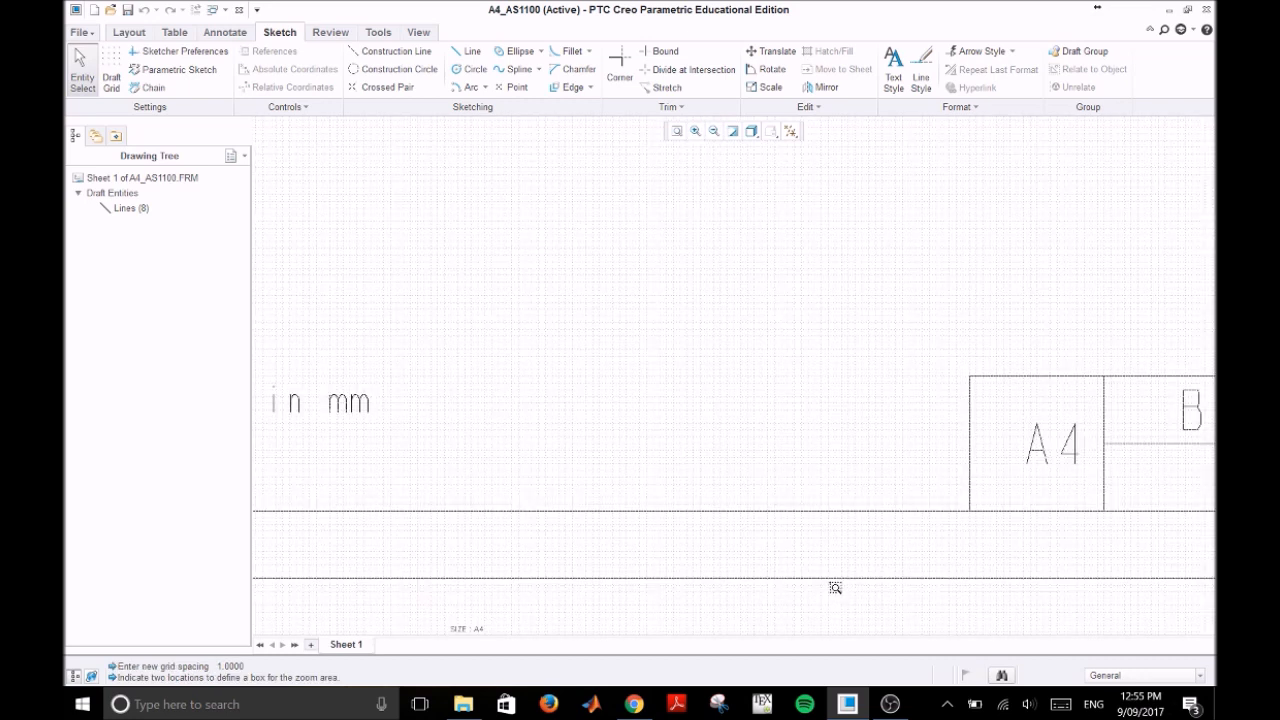
pyautogui.scroll(1, 930, 465)
pyautogui.scroll(-2, 848, 454)
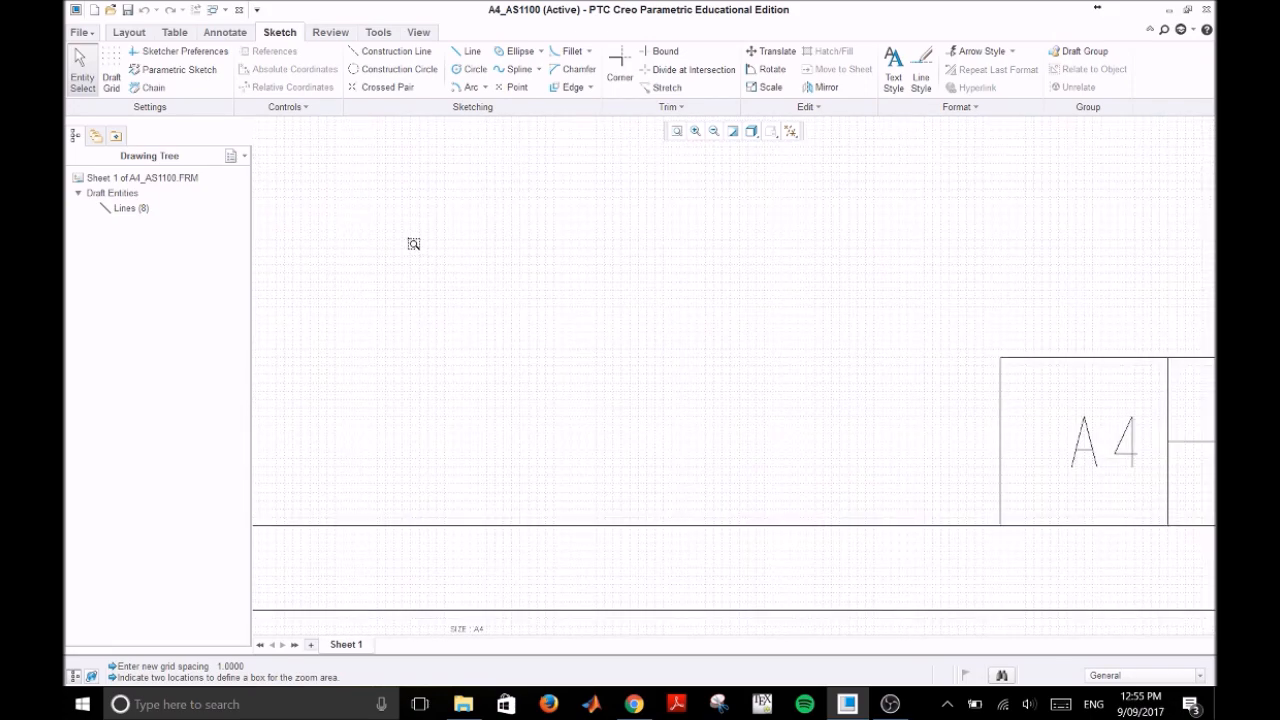
pyautogui.click(466, 52)
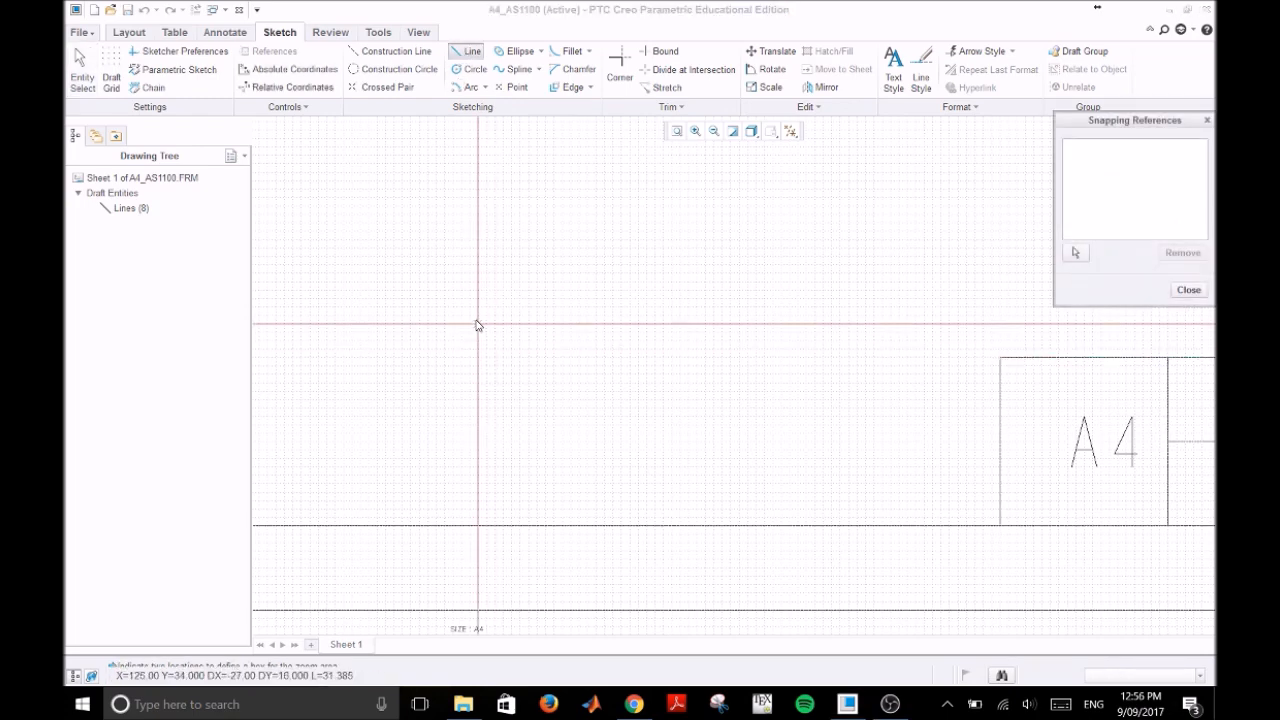
pyautogui.click(477, 325)
pyautogui.click(479, 501)
pyautogui.click(824, 502)
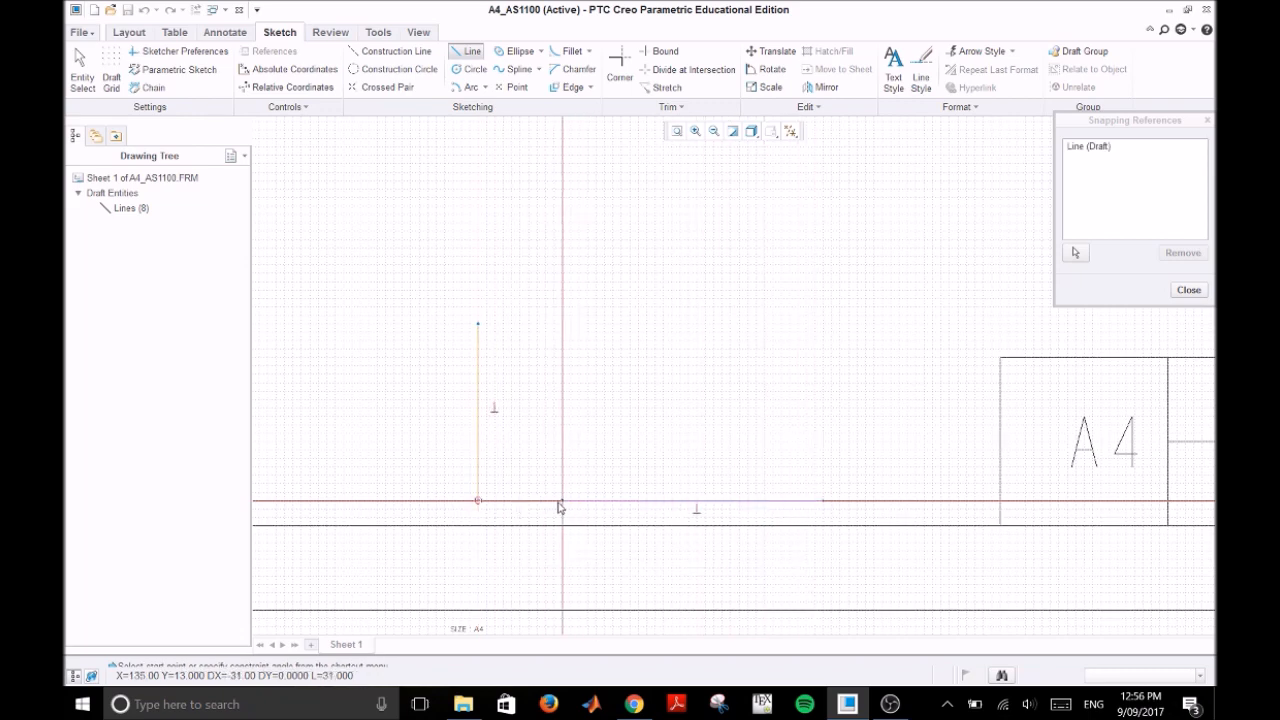
pyautogui.click(479, 326)
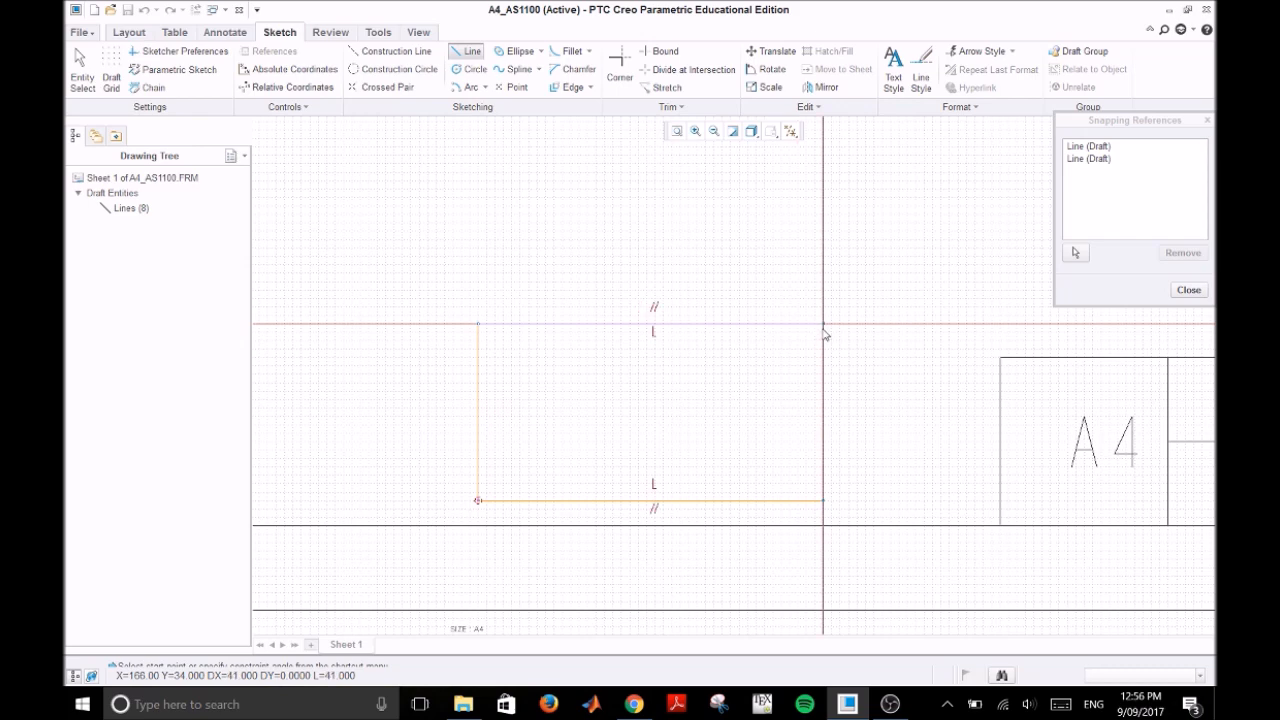
pyautogui.click(824, 326)
pyautogui.click(825, 502)
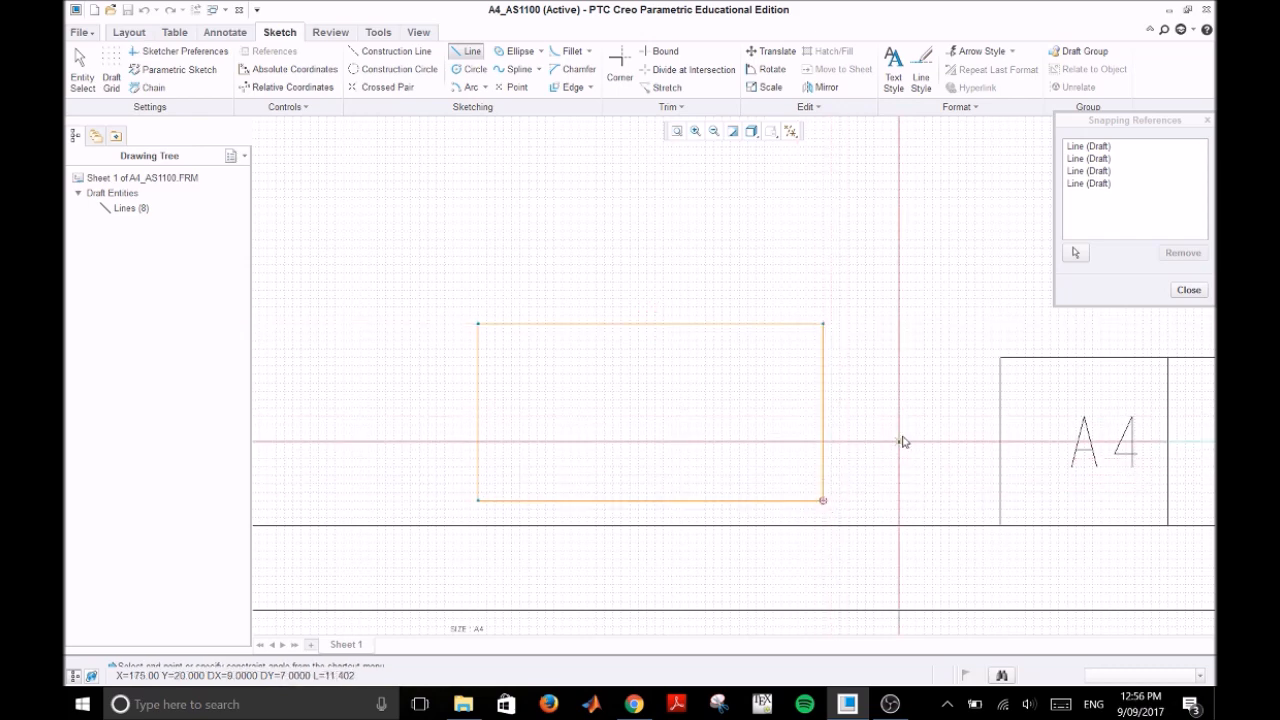
pyautogui.middleClick(886, 455)
pyautogui.click(909, 431)
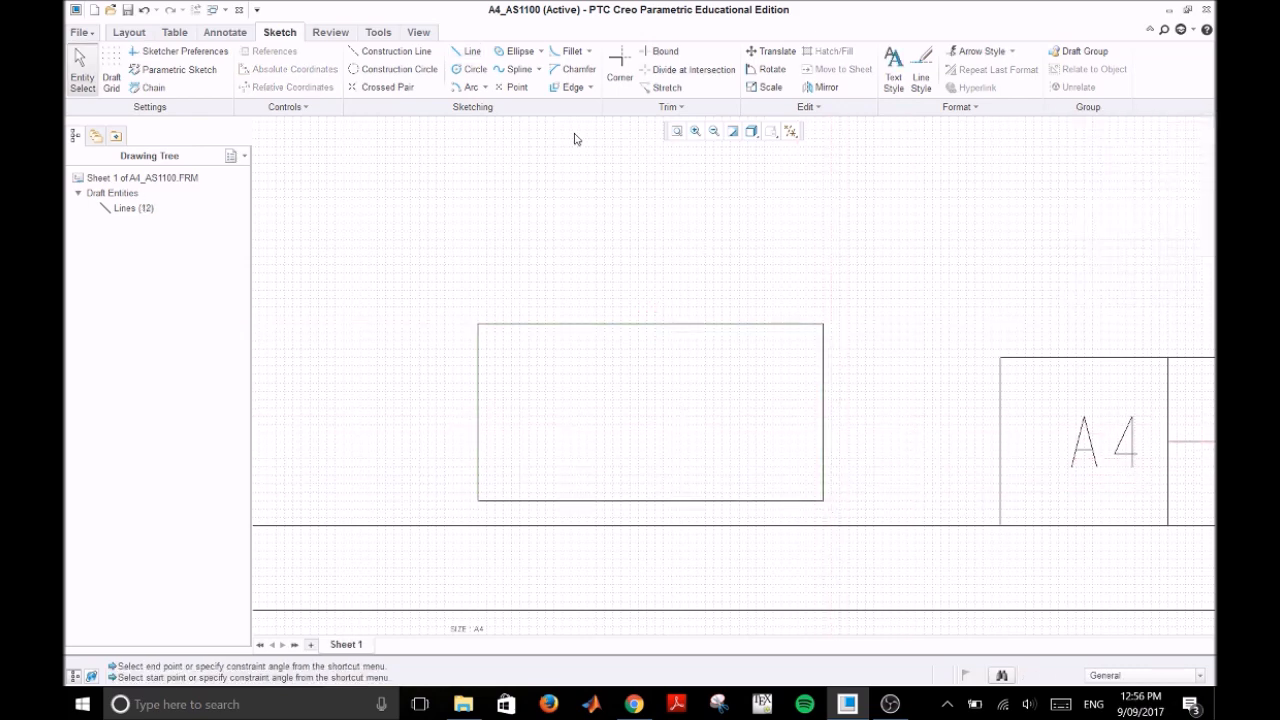
# Step: Draw two concentric circles with radii of about 8 and 5 mm in the left half of the rectangle
pyautogui.click(469, 69)
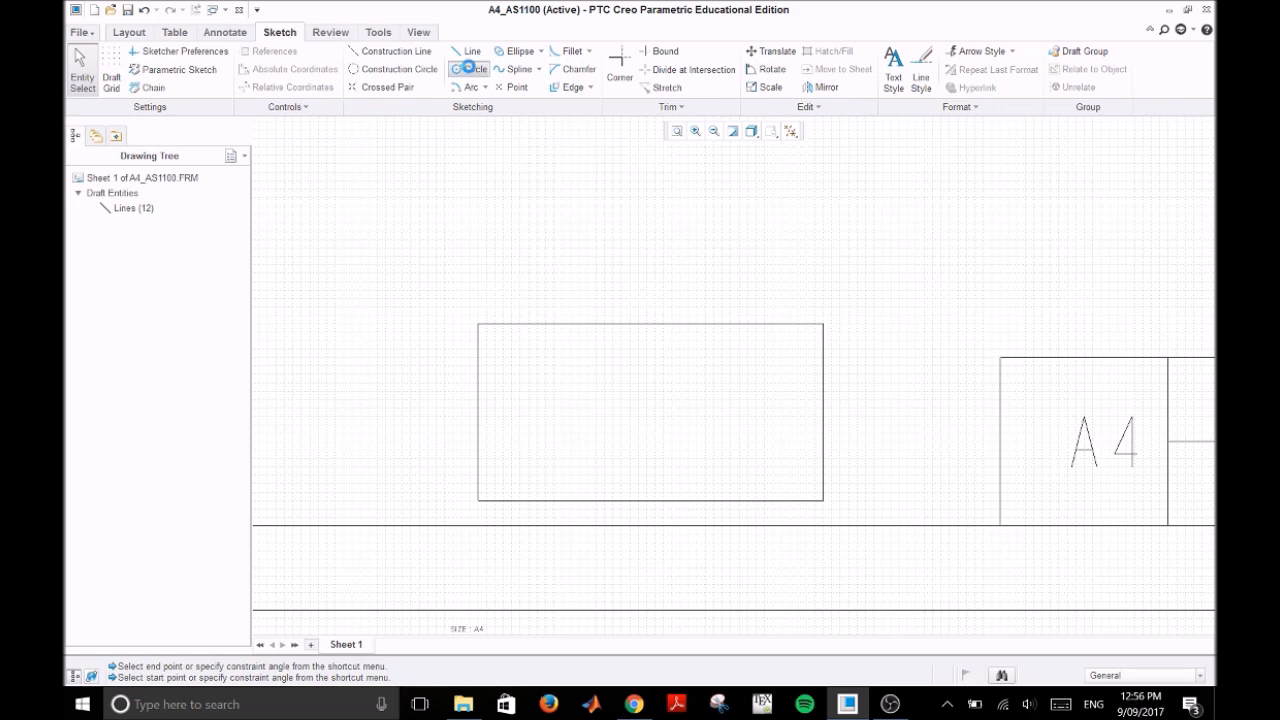
pyautogui.click(562, 416)
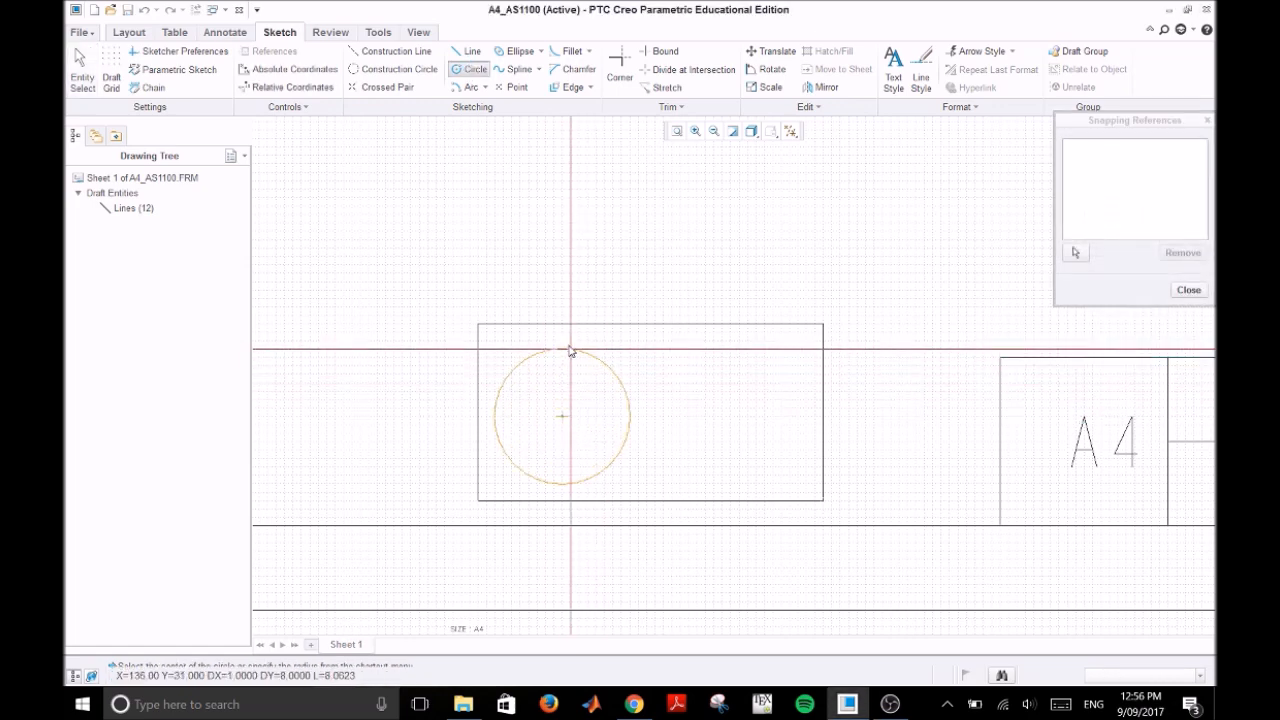
pyautogui.click(569, 351)
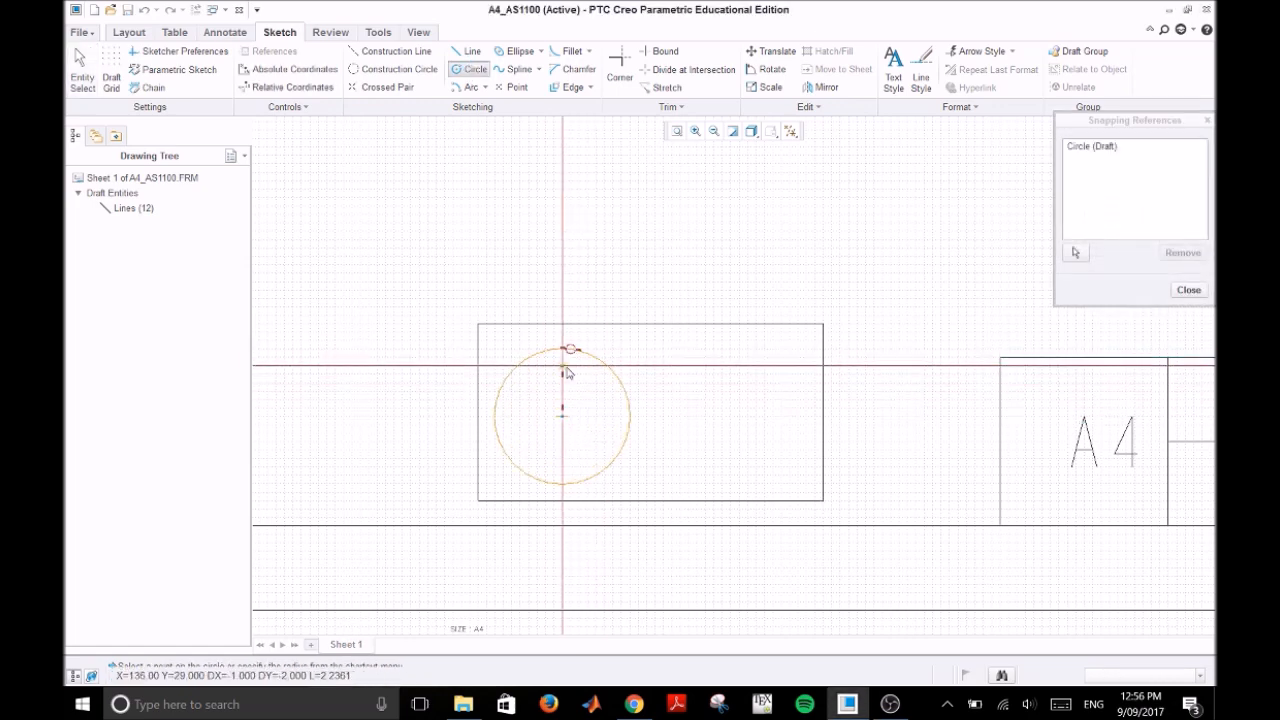
pyautogui.click(569, 417)
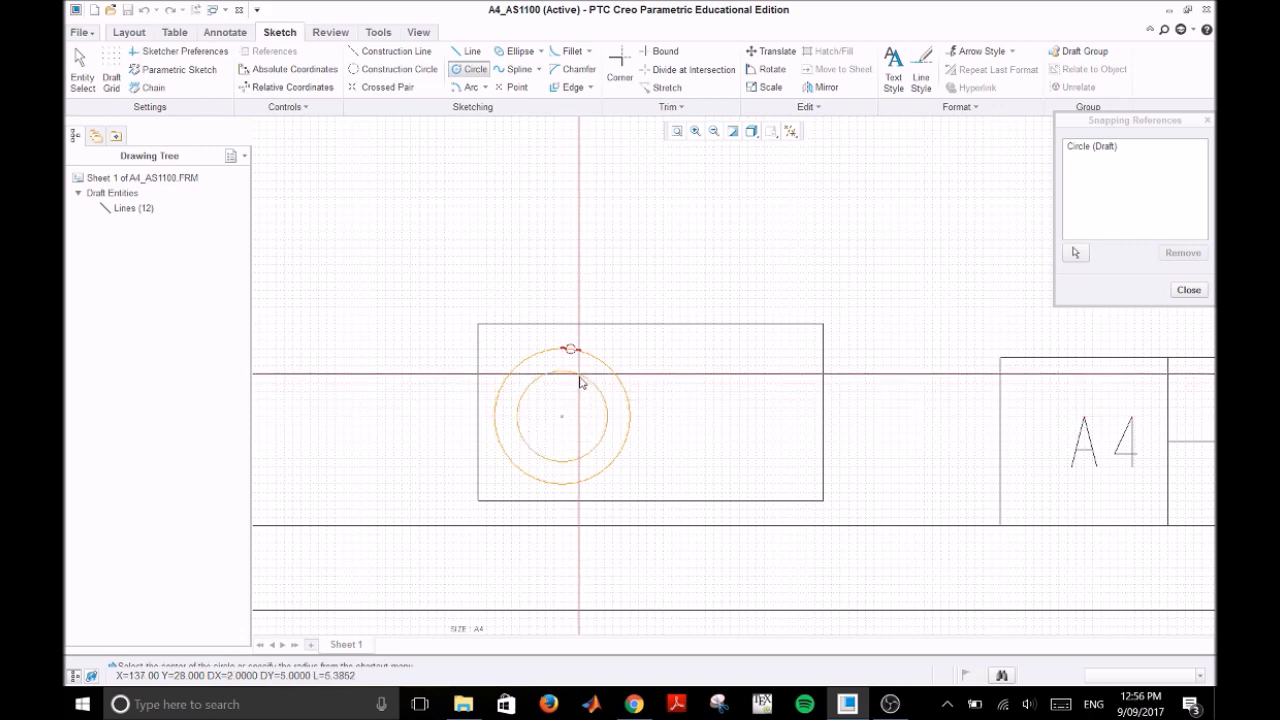
pyautogui.click(573, 383)
pyautogui.middleClick(720, 372)
pyautogui.click(720, 372)
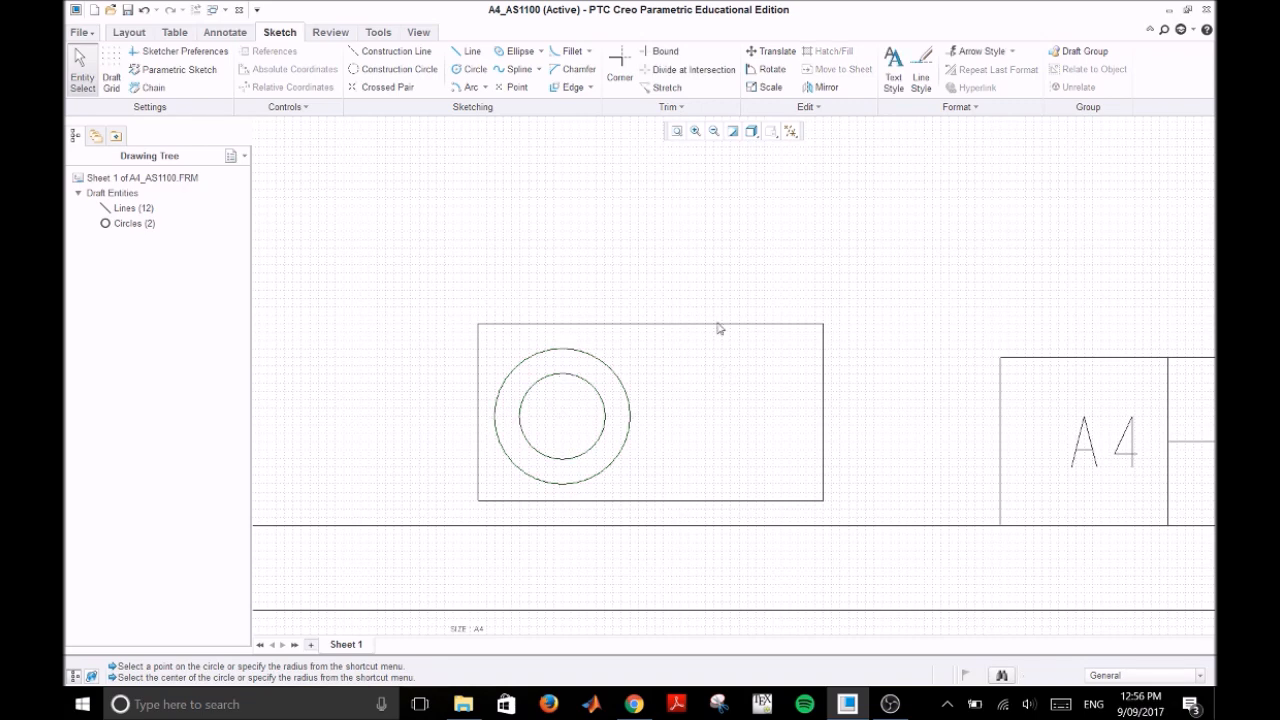
# Step: Draw a closed trapezoid beside the circles, its left edge about 10 mm and its right edge about 16 mm tall, about 11 mm wide
pyautogui.click(466, 51)
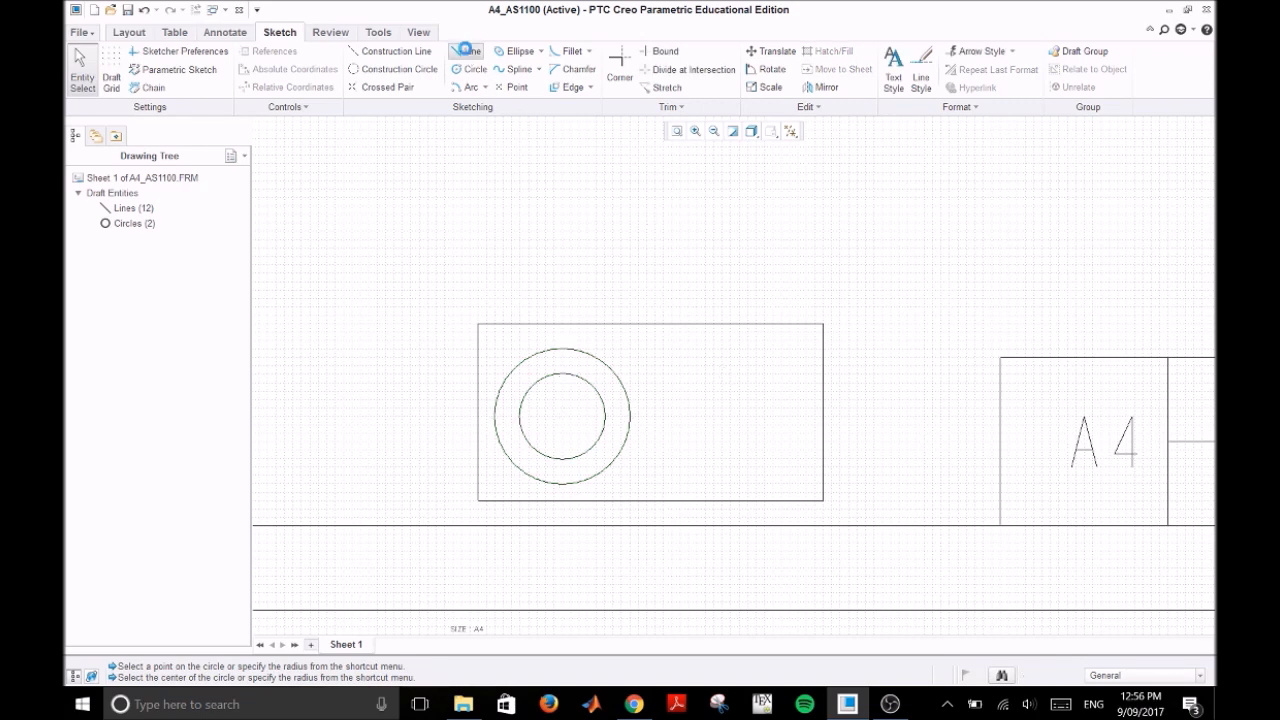
pyautogui.click(681, 377)
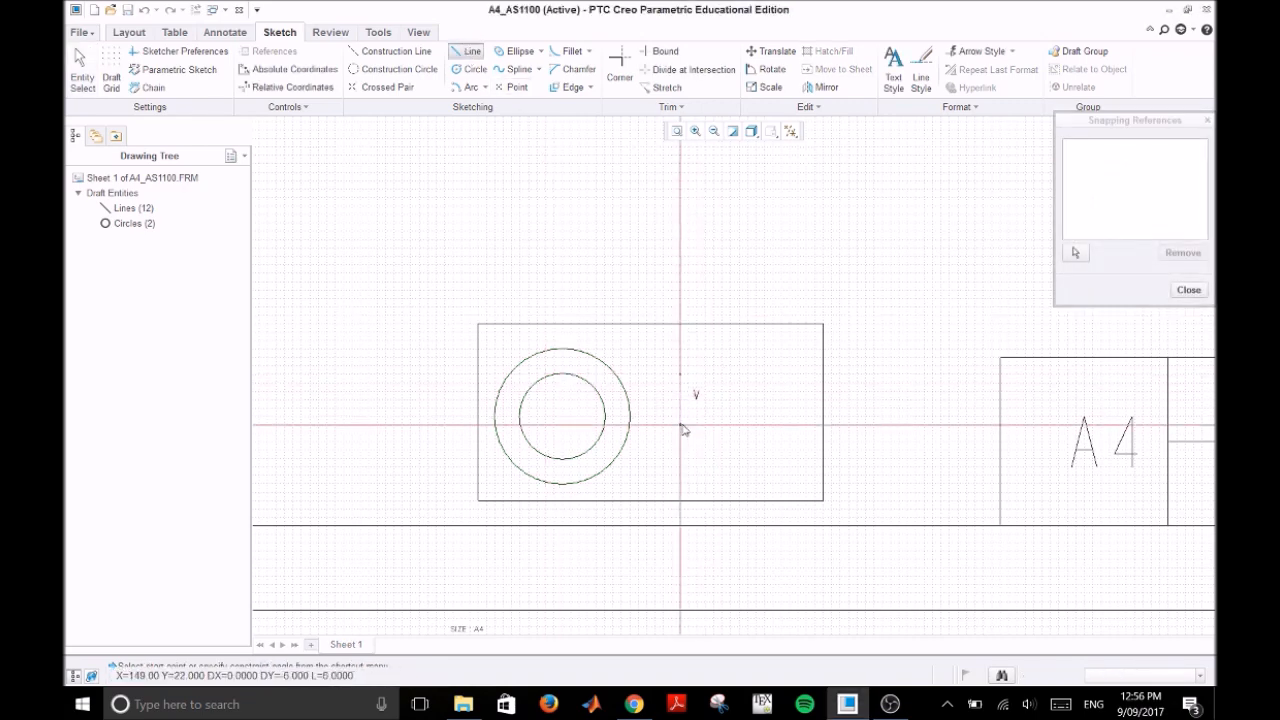
pyautogui.click(680, 459)
pyautogui.click(774, 486)
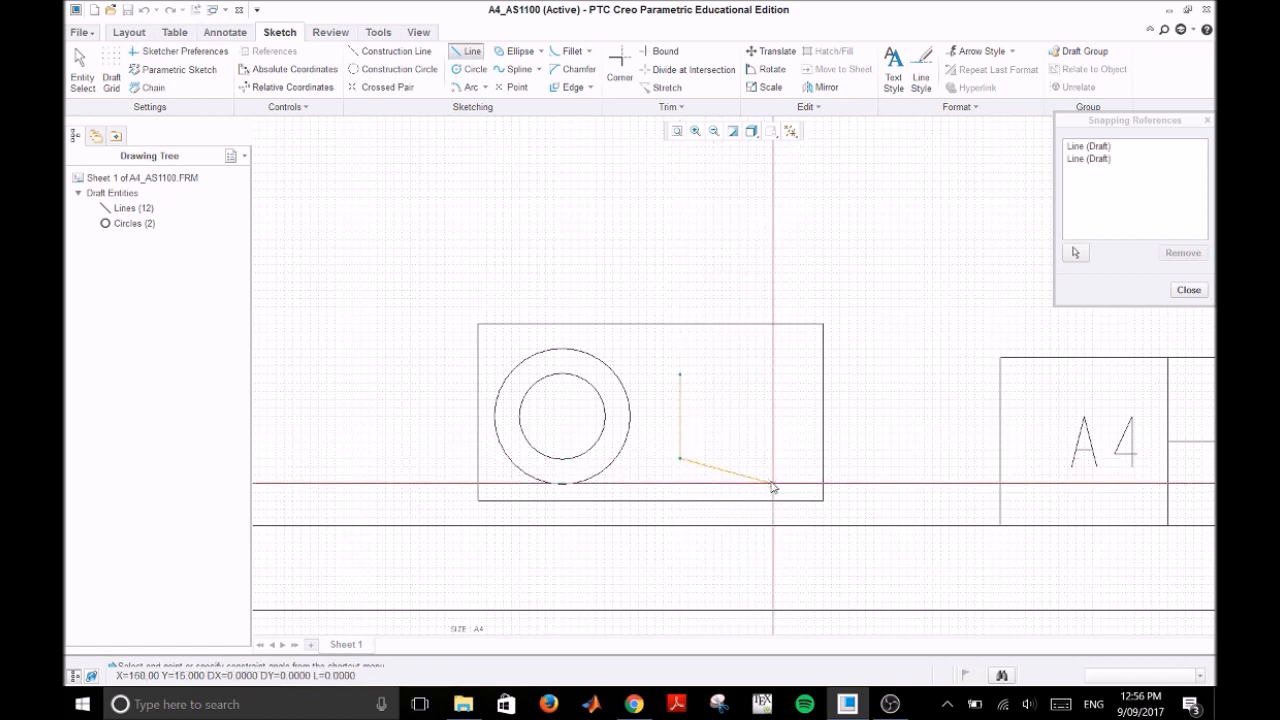
pyautogui.click(772, 349)
pyautogui.click(681, 374)
pyautogui.middleClick(704, 199)
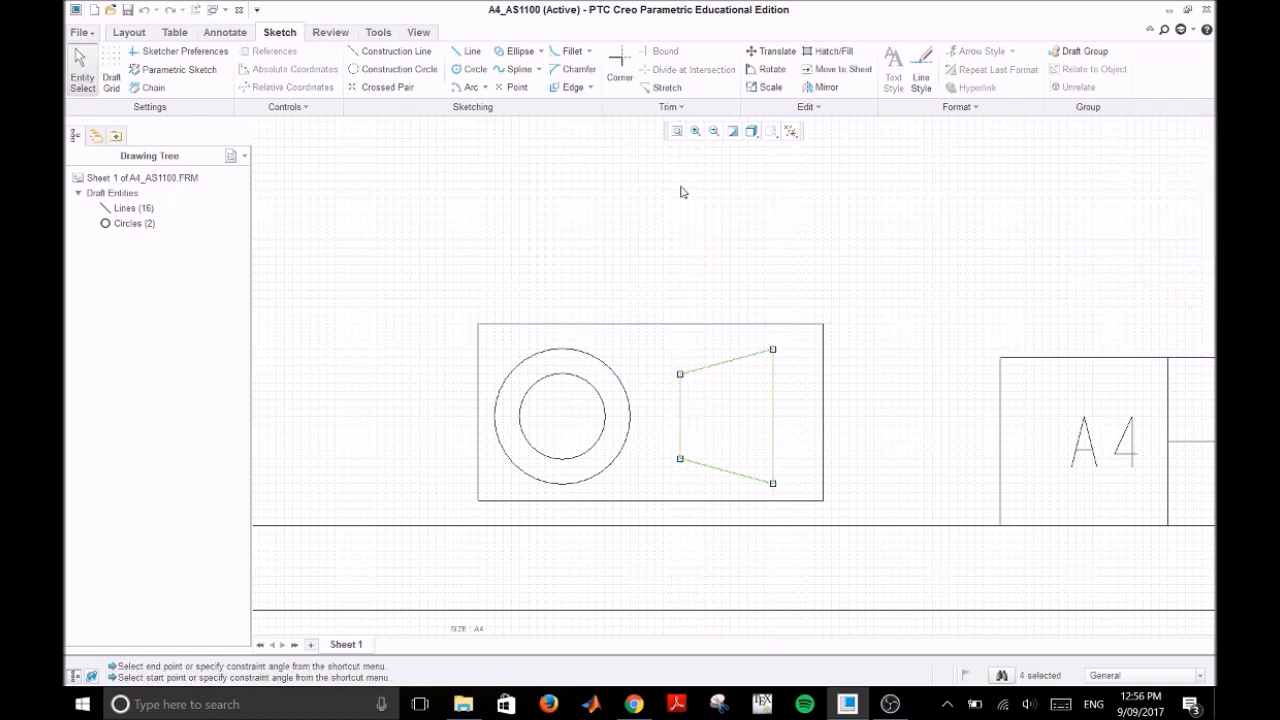
# Step: Add a horizontal centre line through the trapezoid and crossing vertical and horizontal centre lines through the circles, extending slightly past the outlines
pyautogui.click(467, 51)
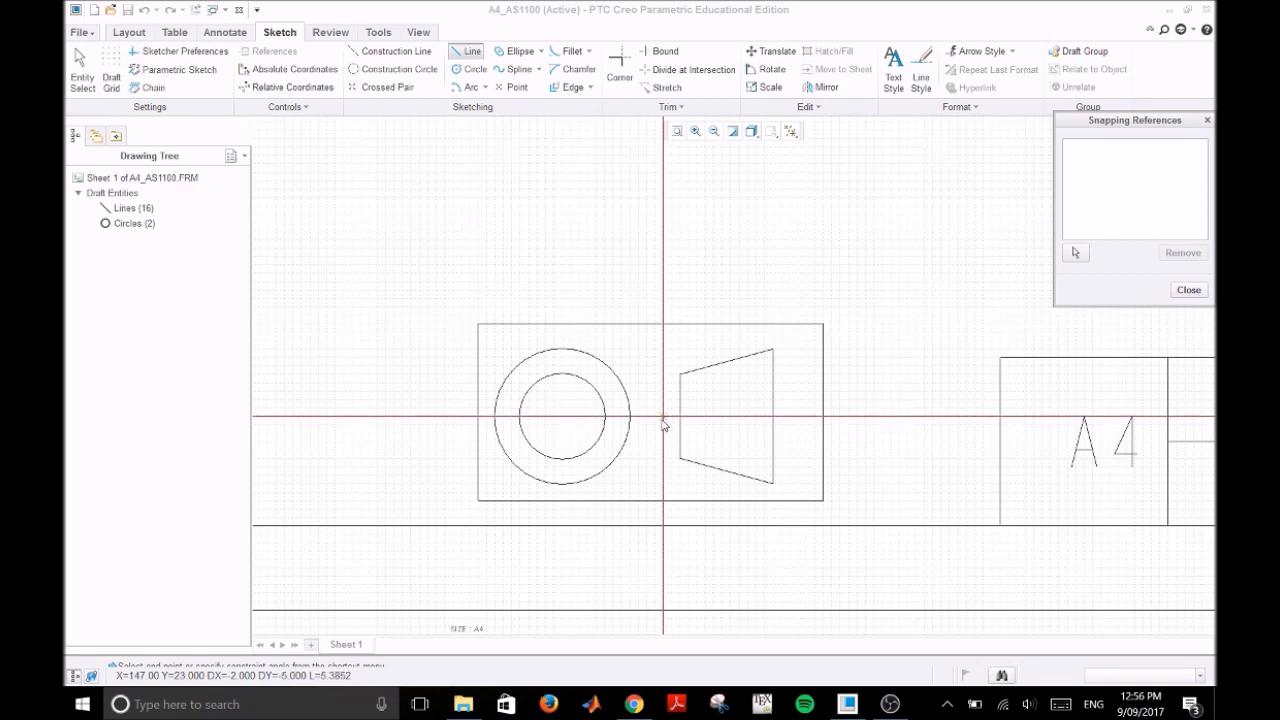
pyautogui.click(789, 417)
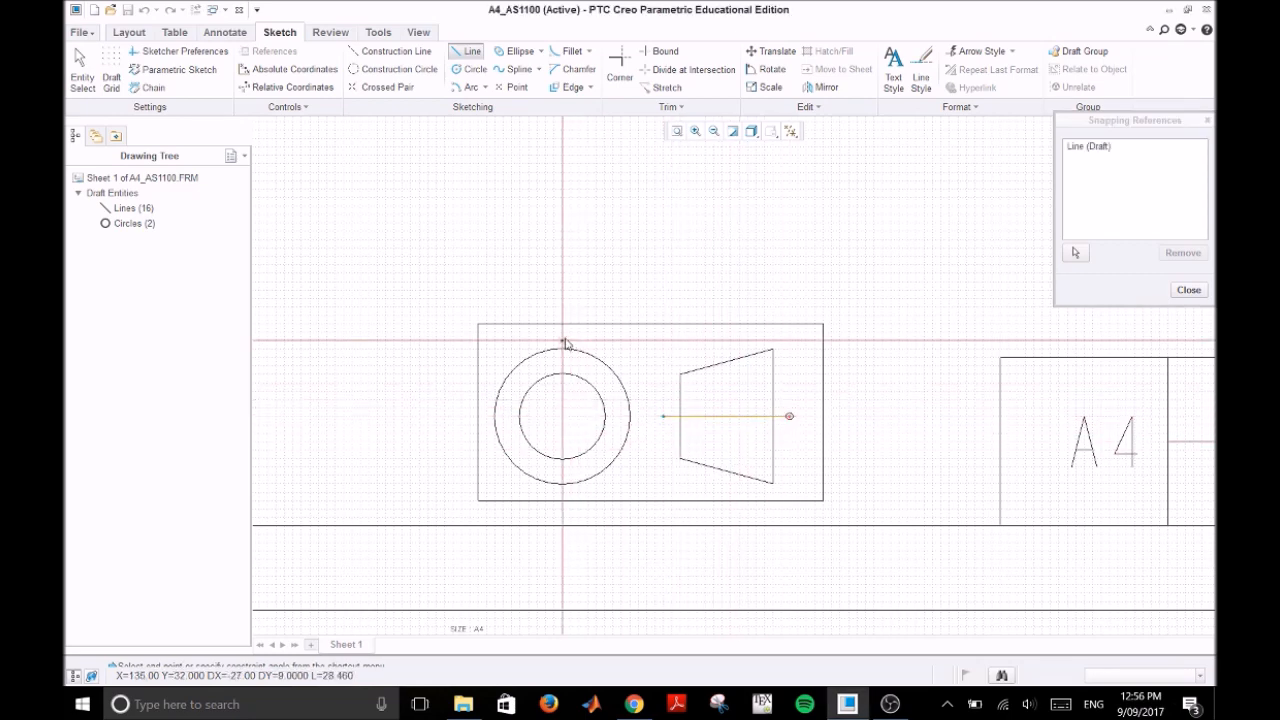
pyautogui.click(562, 493)
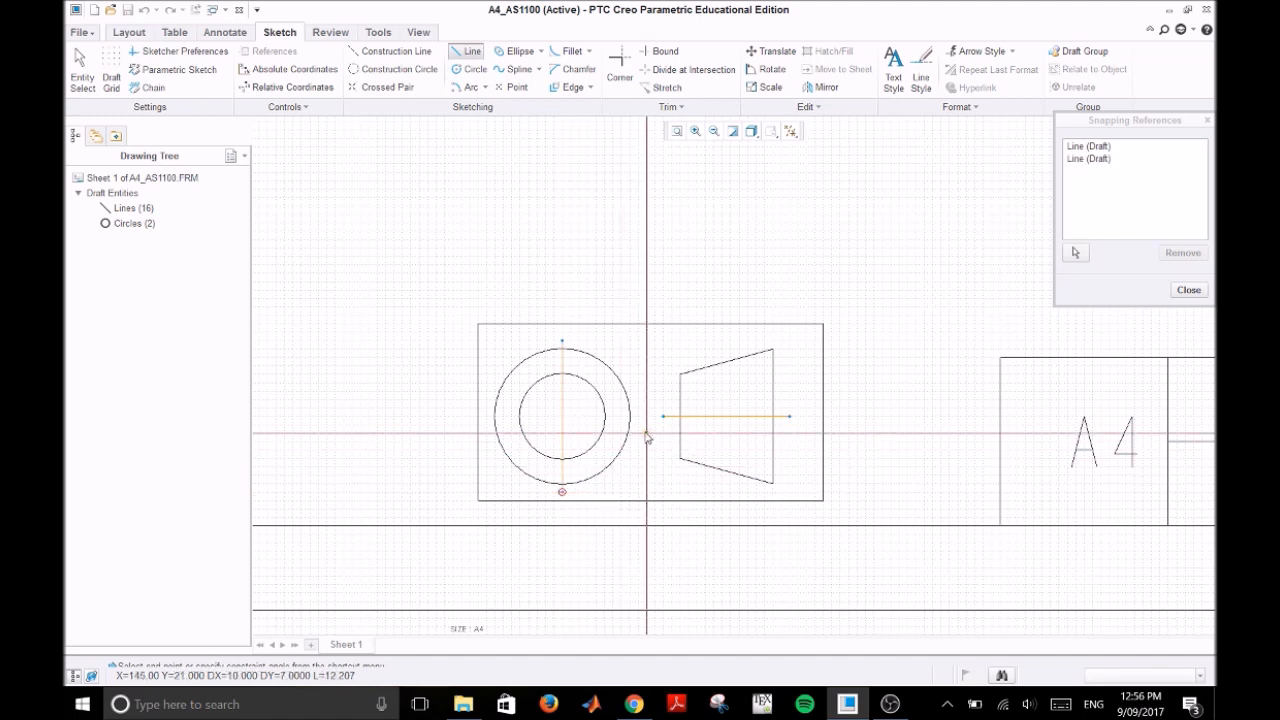
pyautogui.click(486, 416)
pyautogui.middleClick(403, 339)
pyautogui.click(403, 339)
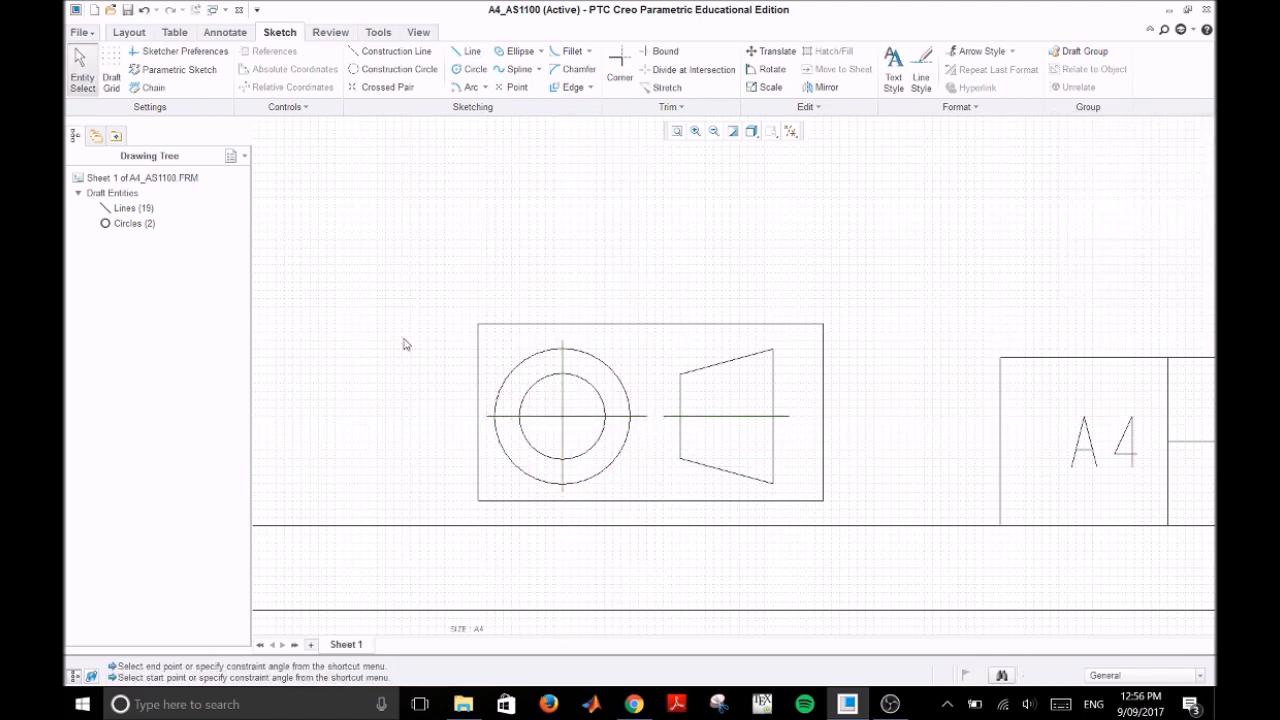
pyautogui.click(676, 131)
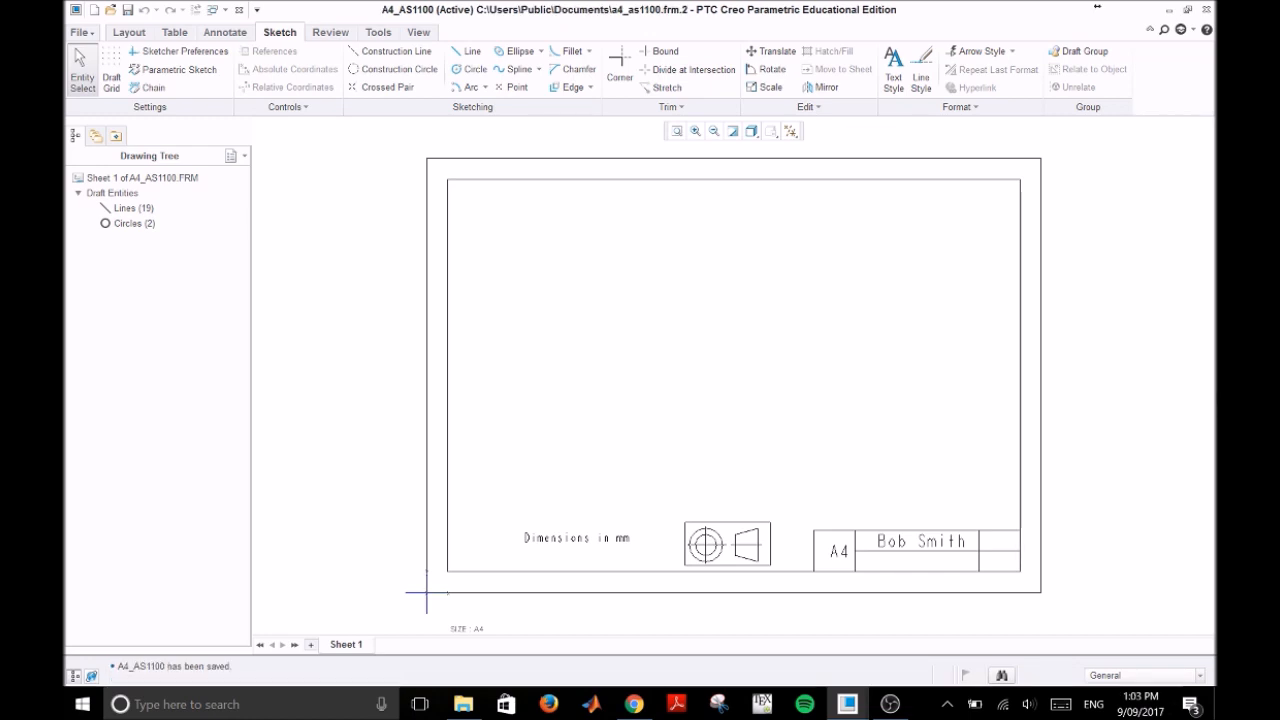
# Step: Switch to the PRT0001 part window and create a new file of type Drawing with the default name
pyautogui.click(847, 704)
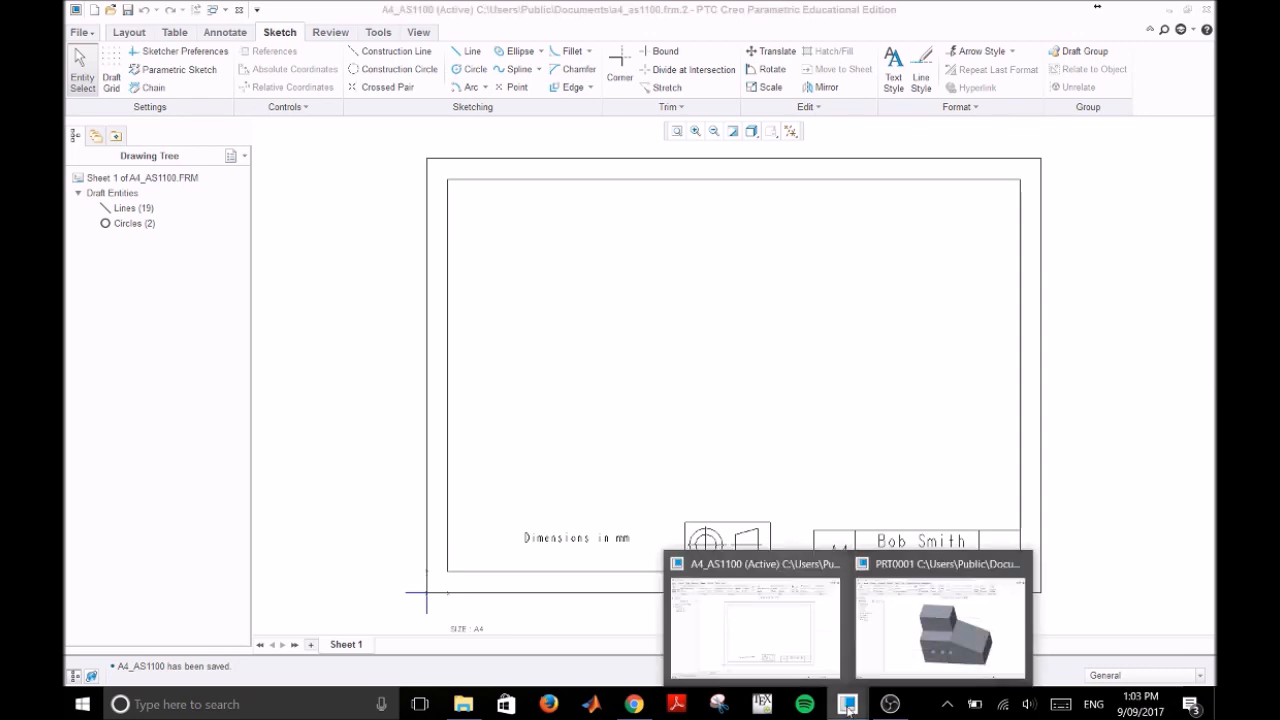
pyautogui.click(939, 620)
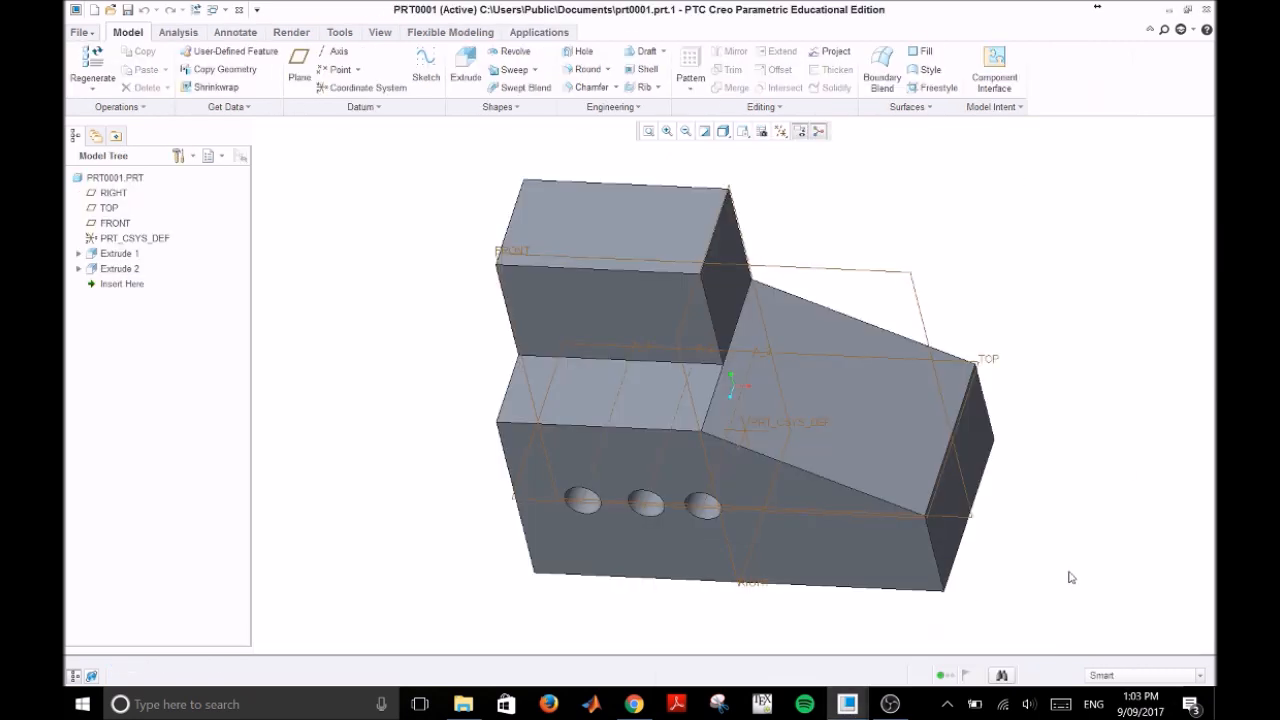
pyautogui.click(84, 34)
pyautogui.click(103, 58)
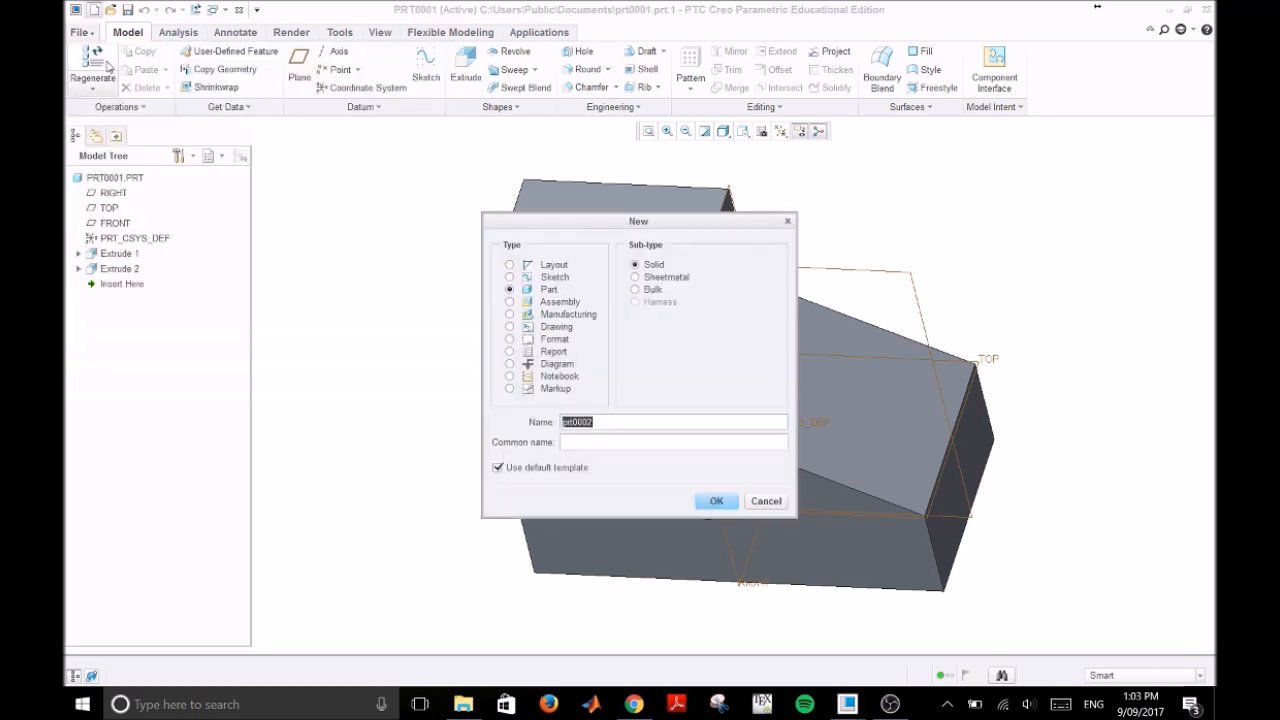
pyautogui.click(510, 326)
pyautogui.click(716, 501)
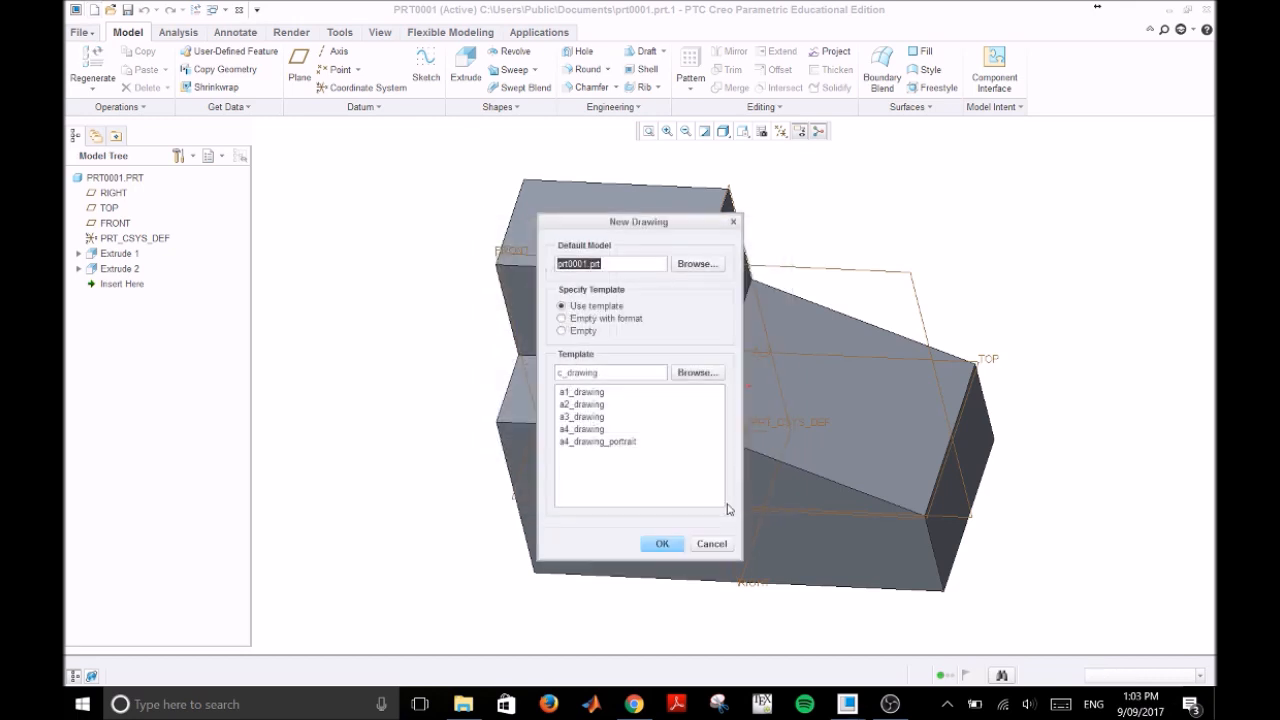
# Step: Create the drawing of prt0001.prt as empty with format, using the A4_AS1100 format
pyautogui.click(602, 320)
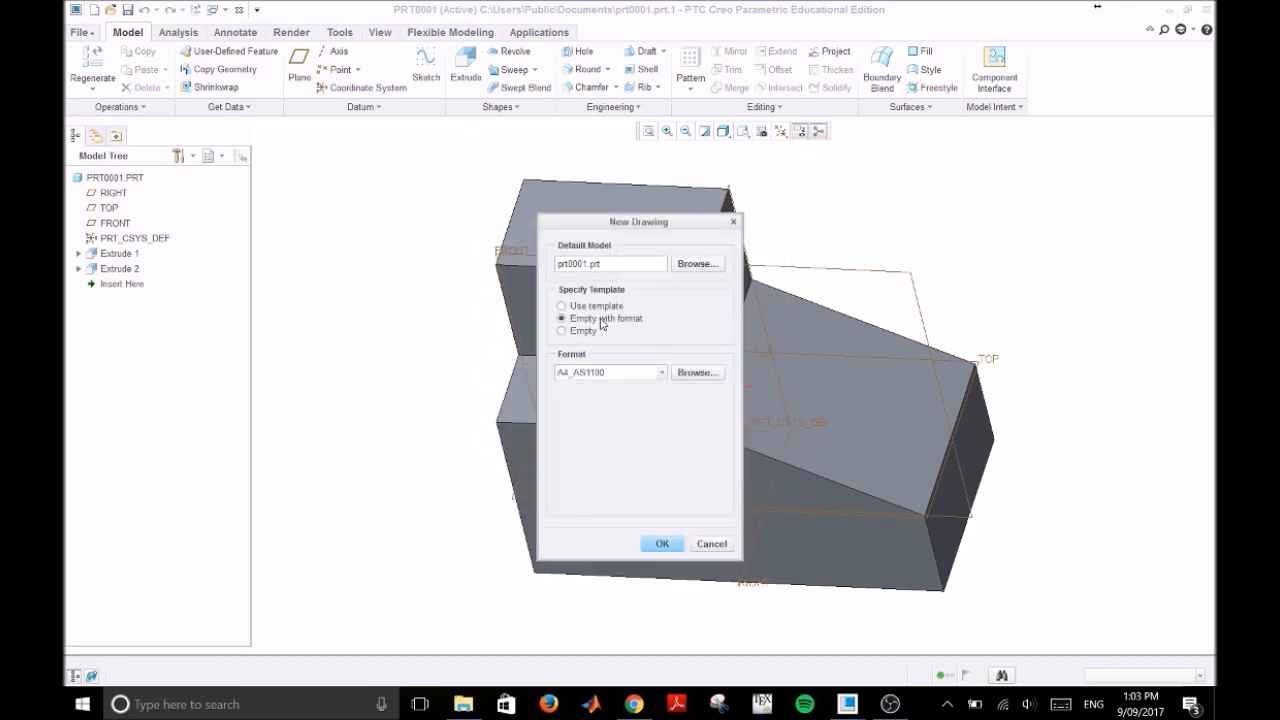
pyautogui.click(662, 374)
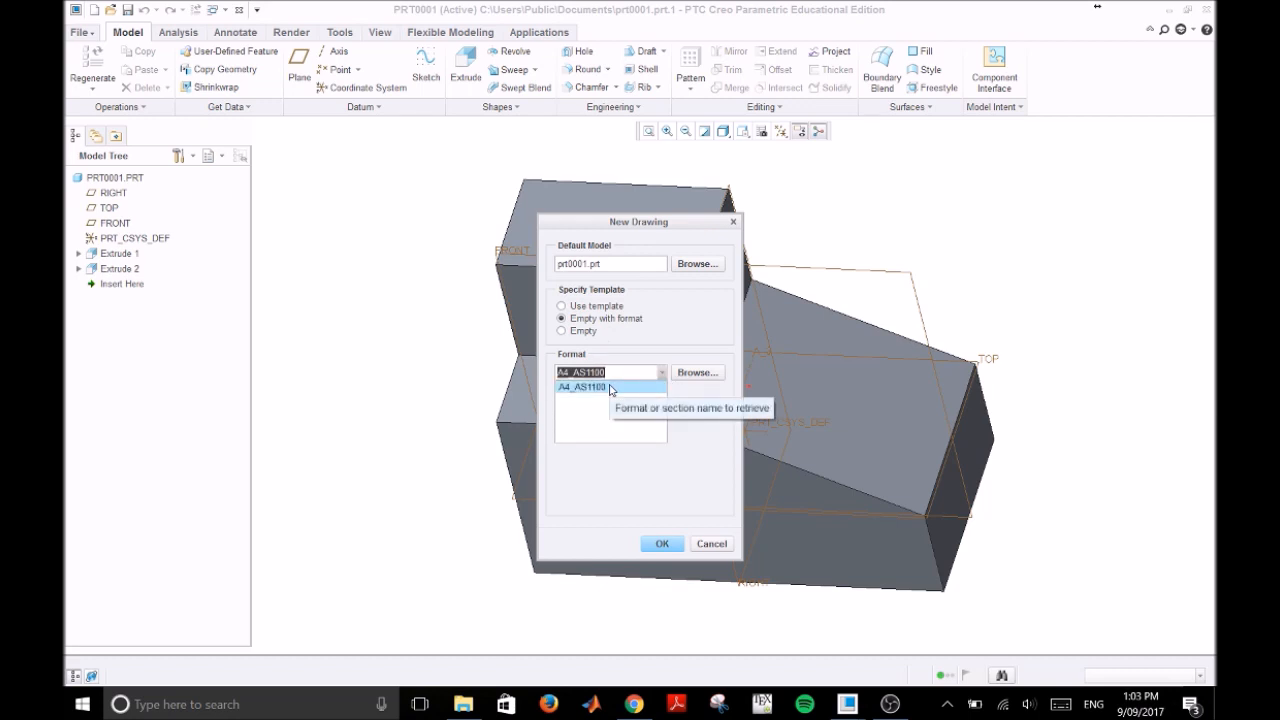
pyautogui.click(610, 388)
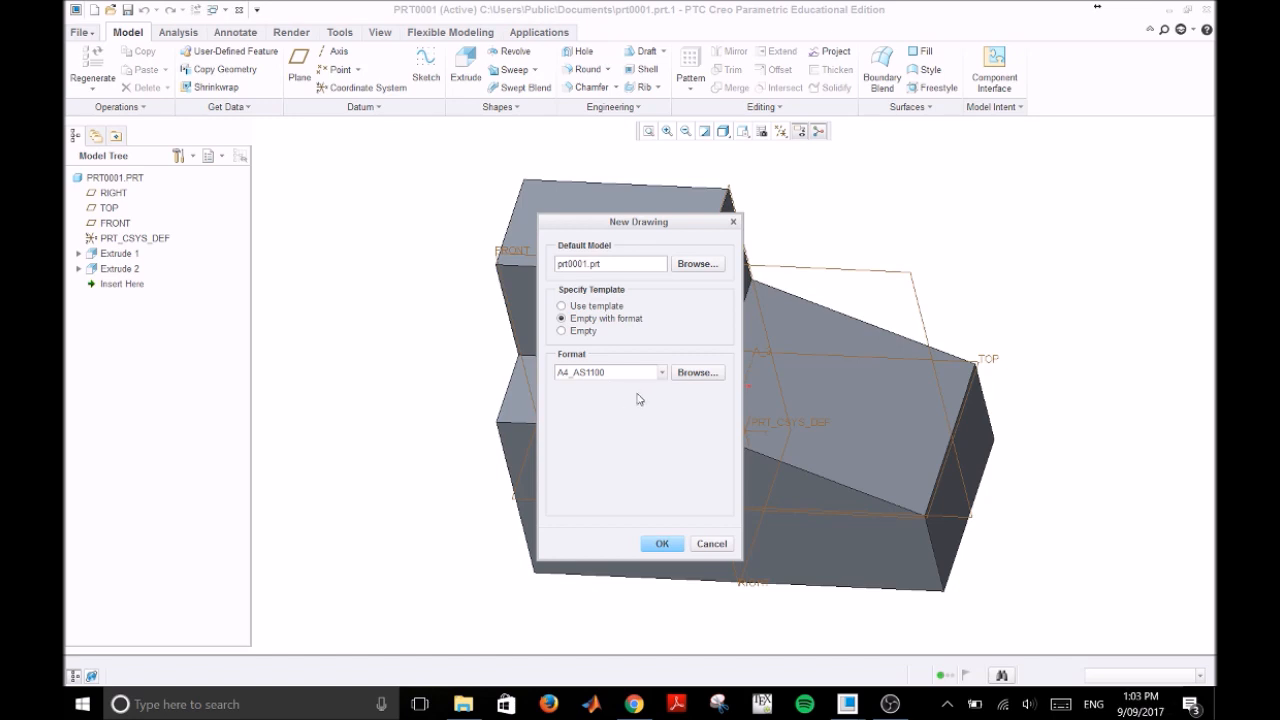
pyautogui.click(662, 545)
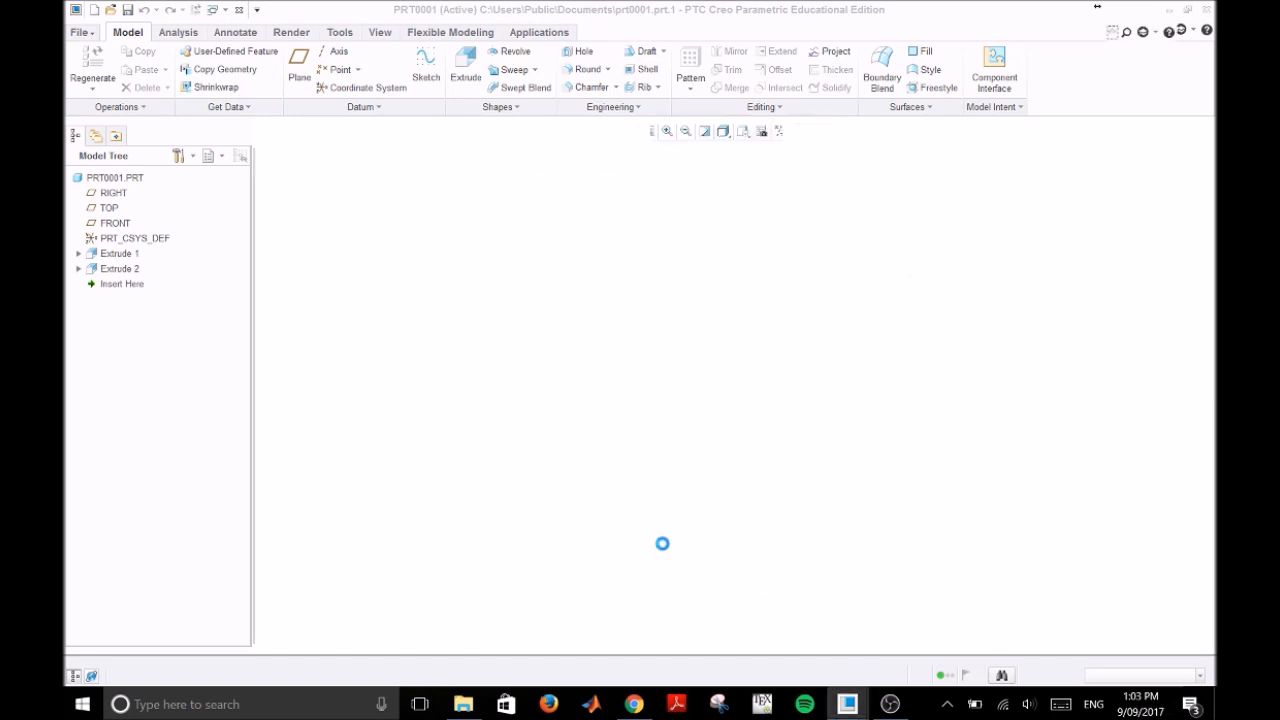
pyautogui.click(1150, 12)
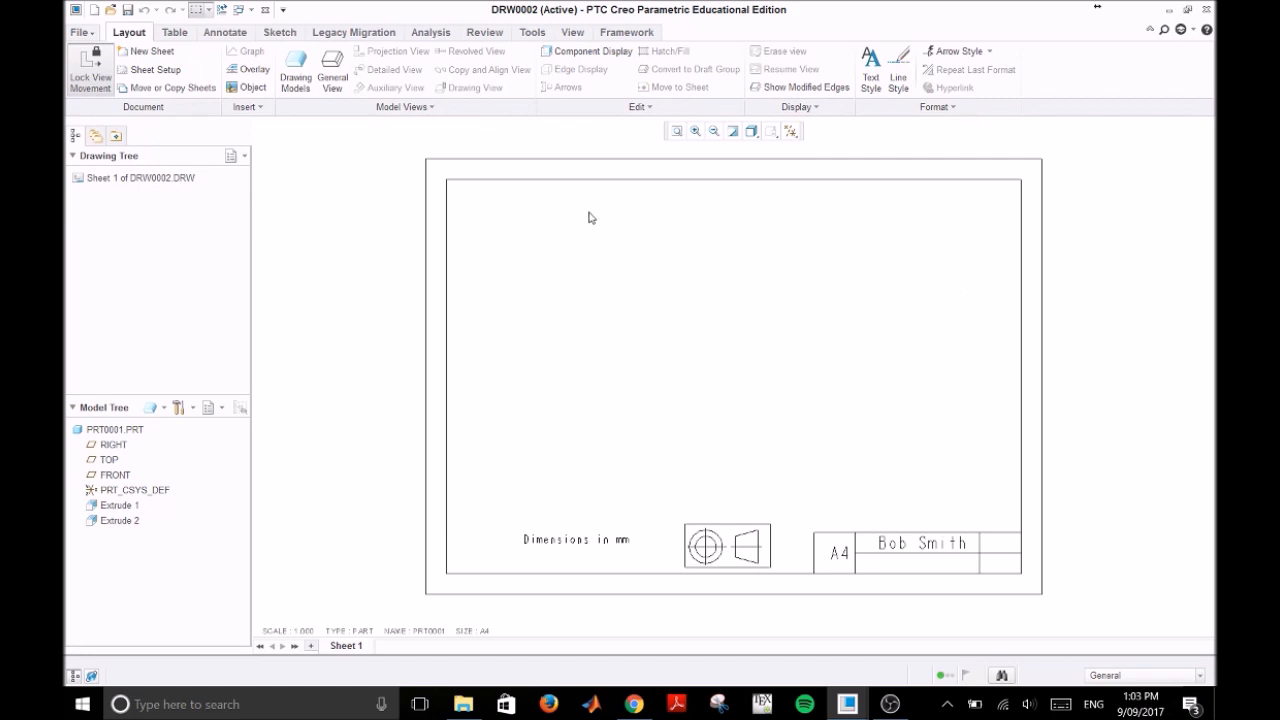
# Step: Place a general view of the part near the sheet's centre with no combined state and orient it to FRONT
pyautogui.click(332, 70)
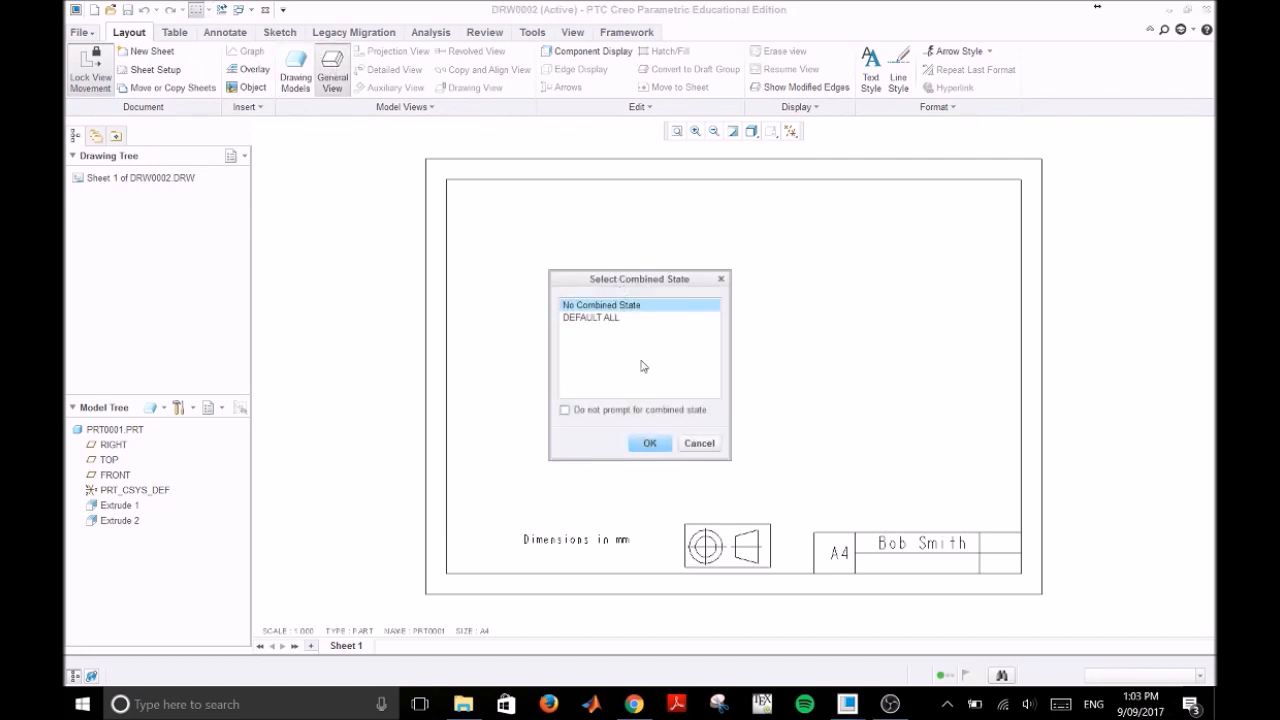
pyautogui.click(650, 443)
pyautogui.click(745, 400)
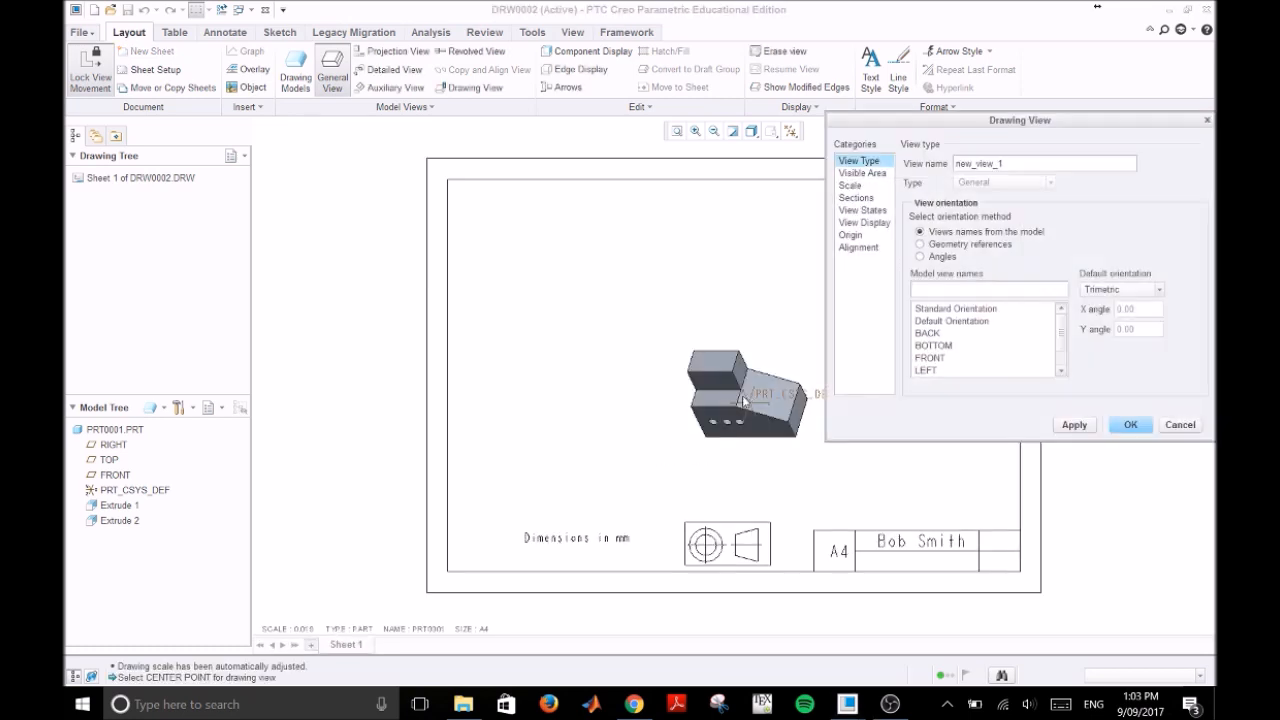
pyautogui.click(930, 357)
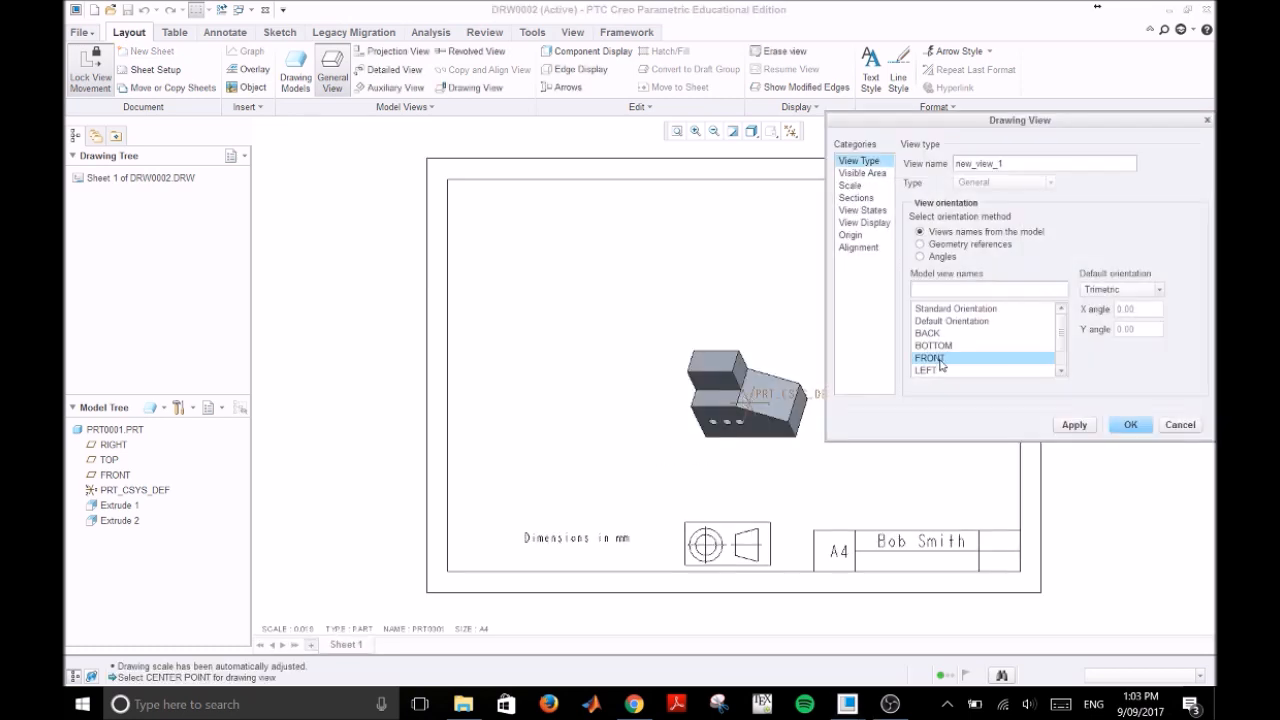
pyautogui.click(1080, 430)
# Step: Set the front view's display style to No Hidden and finish the view definition
pyautogui.click(877, 211)
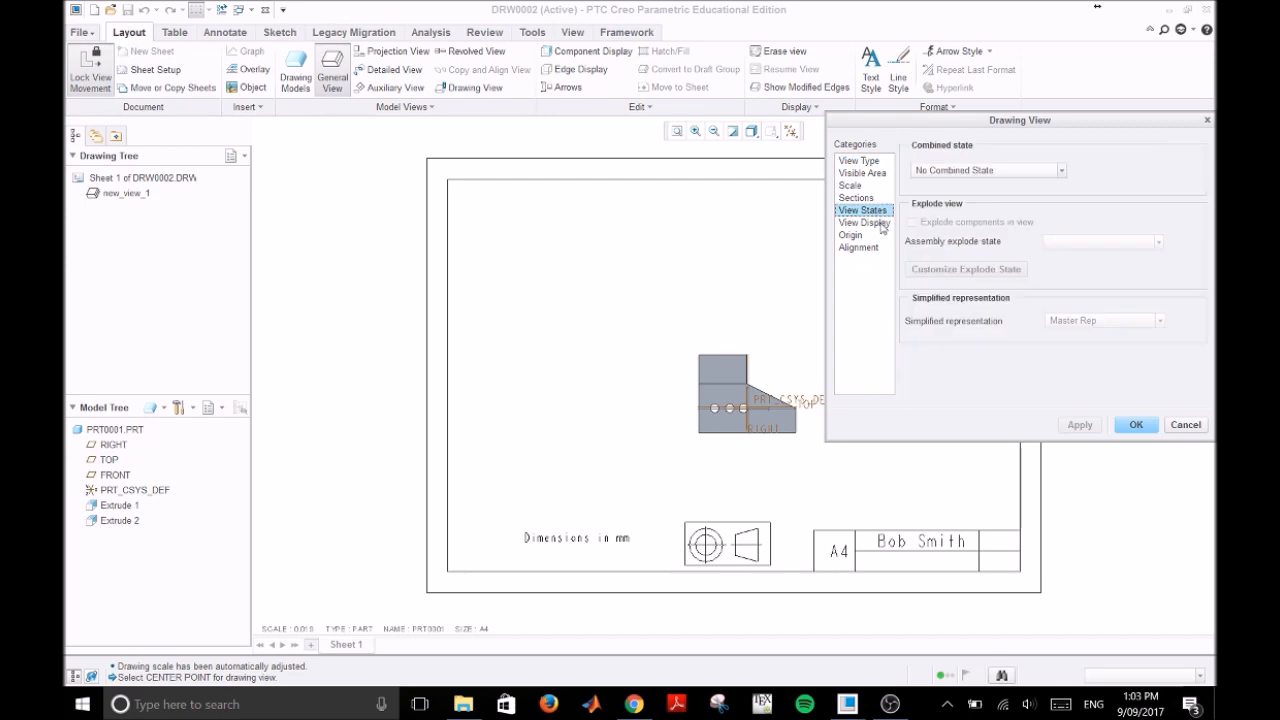
pyautogui.click(880, 224)
pyautogui.click(1068, 177)
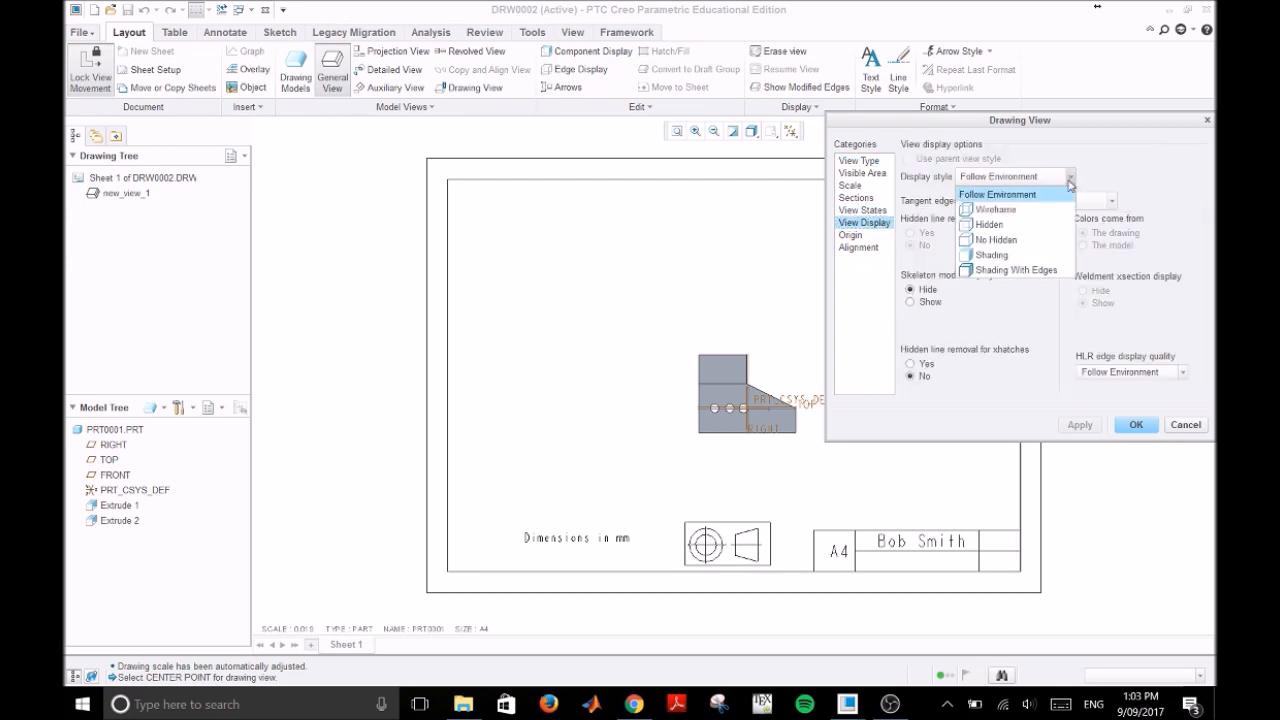
pyautogui.click(1031, 242)
pyautogui.click(1080, 425)
pyautogui.click(1136, 425)
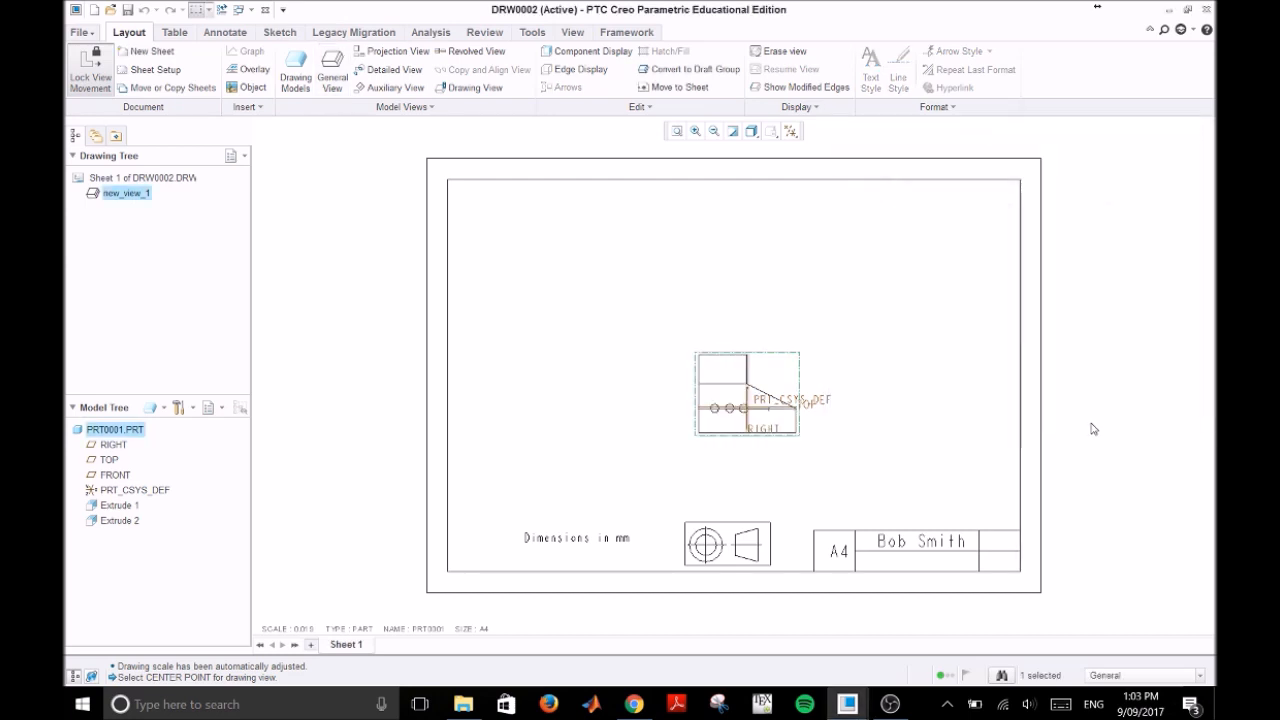
# Step: Turn off the display of datum planes and coordinate systems in the drawing
pyautogui.click(790, 131)
pyautogui.click(752, 150)
pyautogui.click(998, 367)
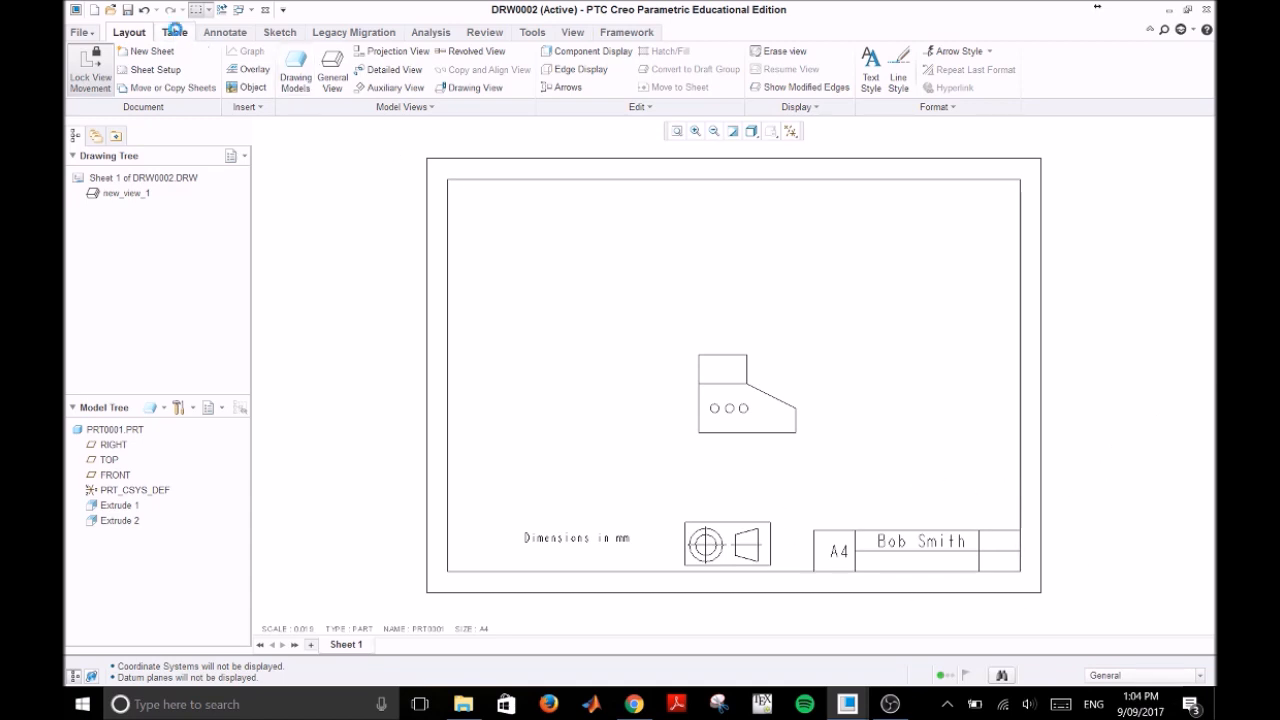
# Step: Enter the title "Part 1" in the empty title block cell below the name
pyautogui.click(176, 33)
pyautogui.click(897, 568)
pyautogui.write('Part 1')
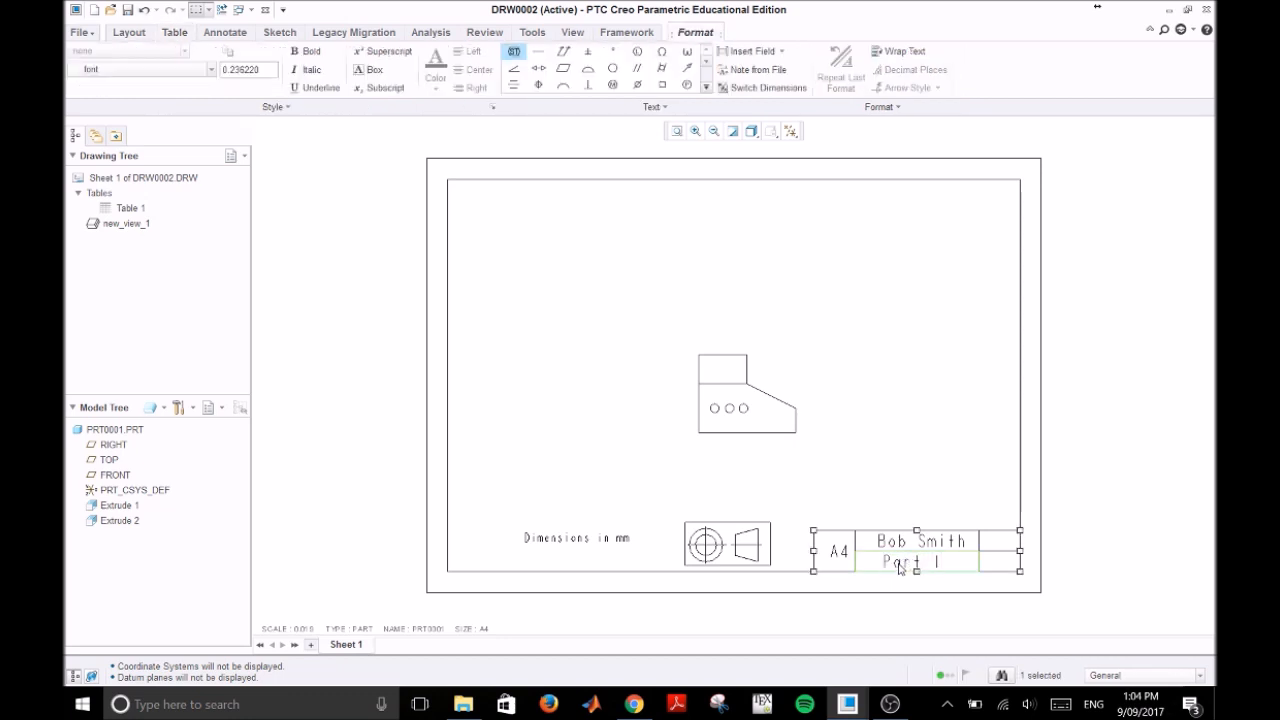
pyautogui.click(960, 328)
# Step: Fill the two remaining title block cells with the date 9/9 and, below it, the scale 1:4
pyautogui.doubleClick(1007, 541)
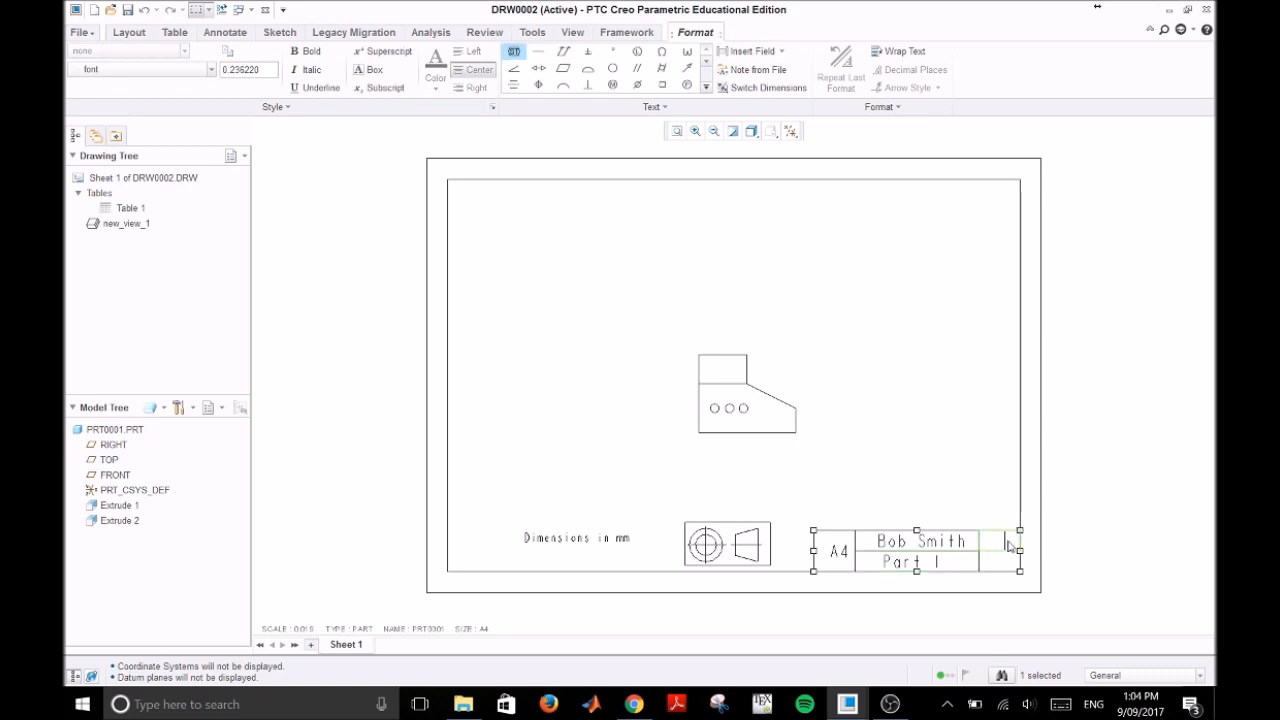
pyautogui.write('9/9')
pyautogui.click(966, 451)
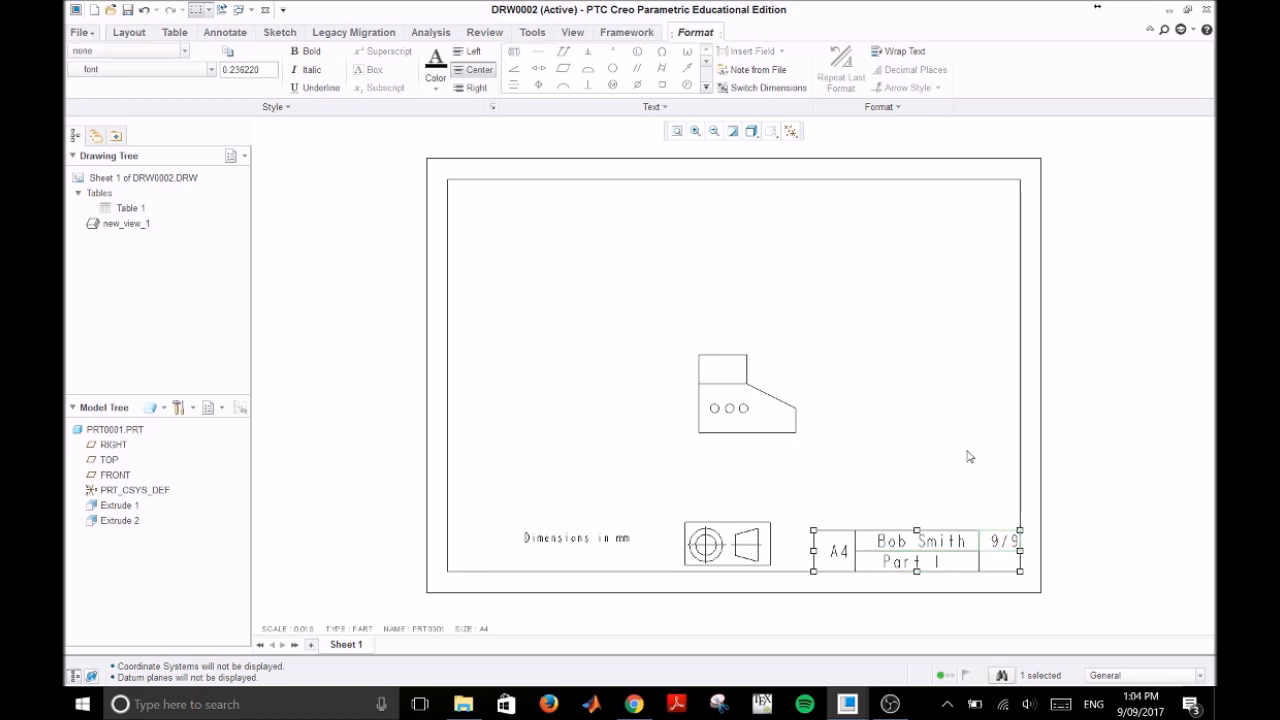
pyautogui.doubleClick(999, 567)
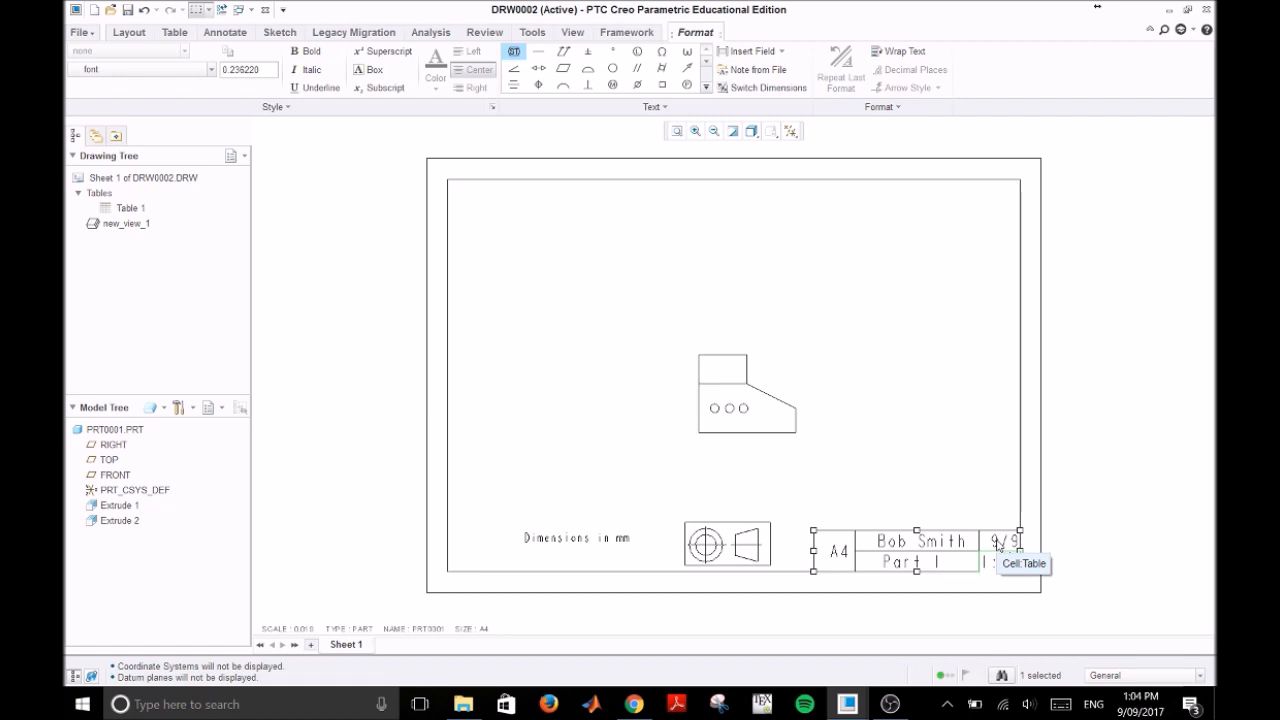
pyautogui.write('1:4')
pyautogui.click(1126, 549)
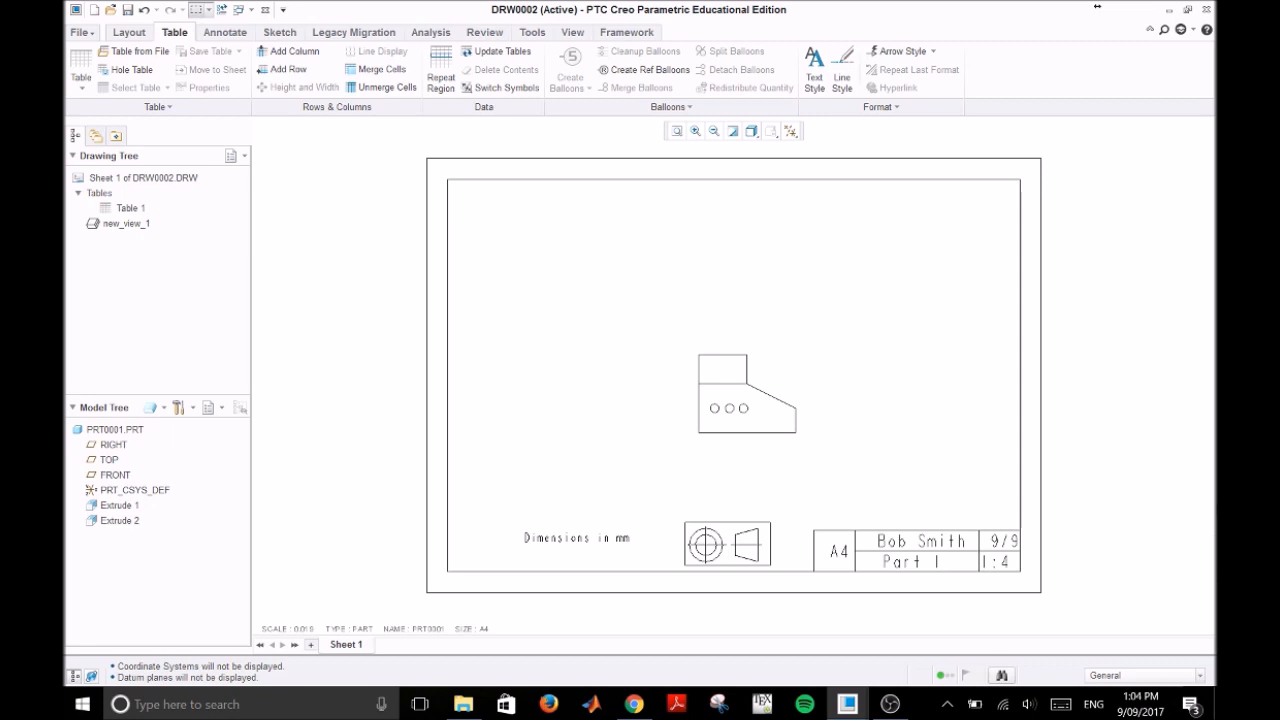
pyautogui.hotkey('ctrl', 'c')
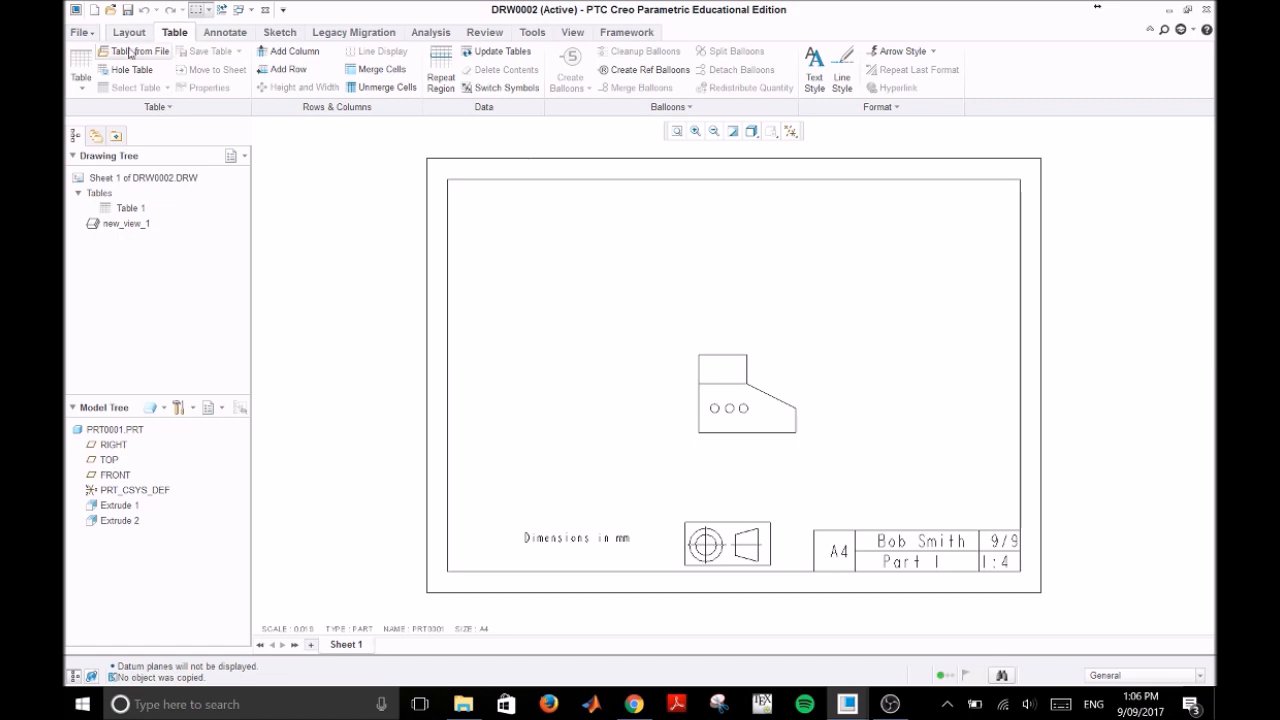
# Step: Save a copy of the drawing as a PDF in the Public Documents folder with the default file name drw0002
pyautogui.click(86, 34)
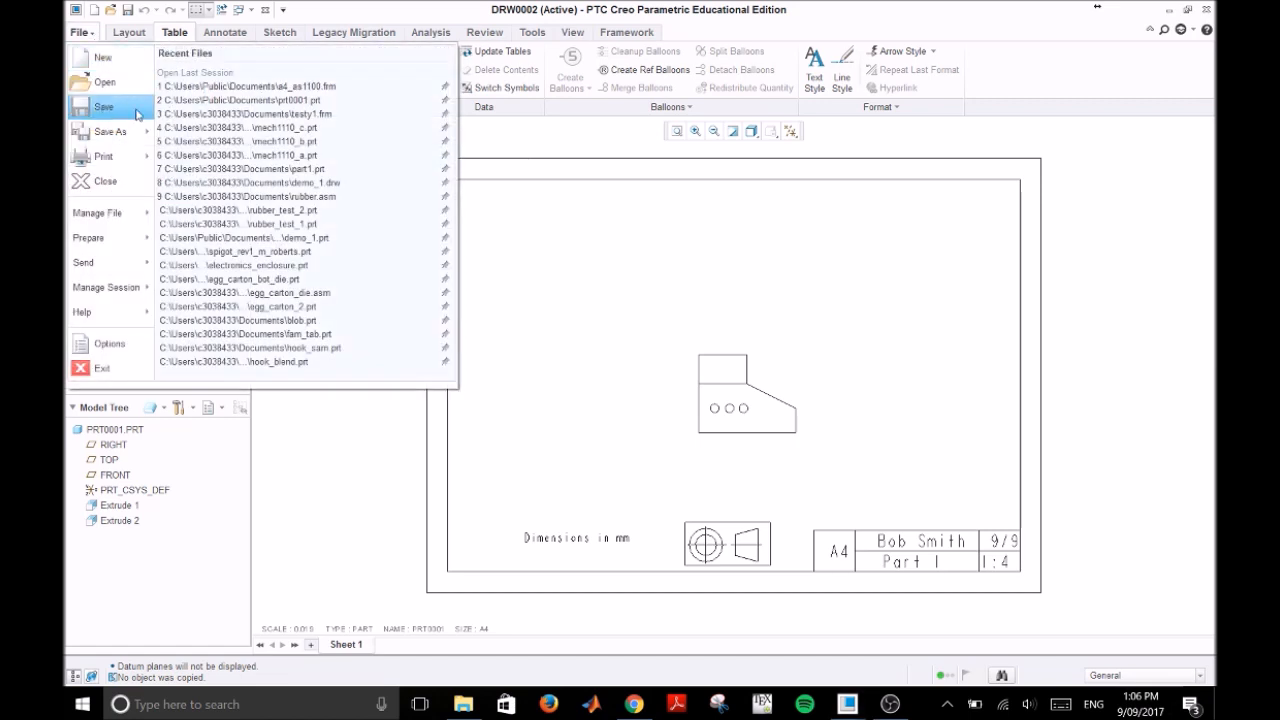
pyautogui.moveTo(149, 136)
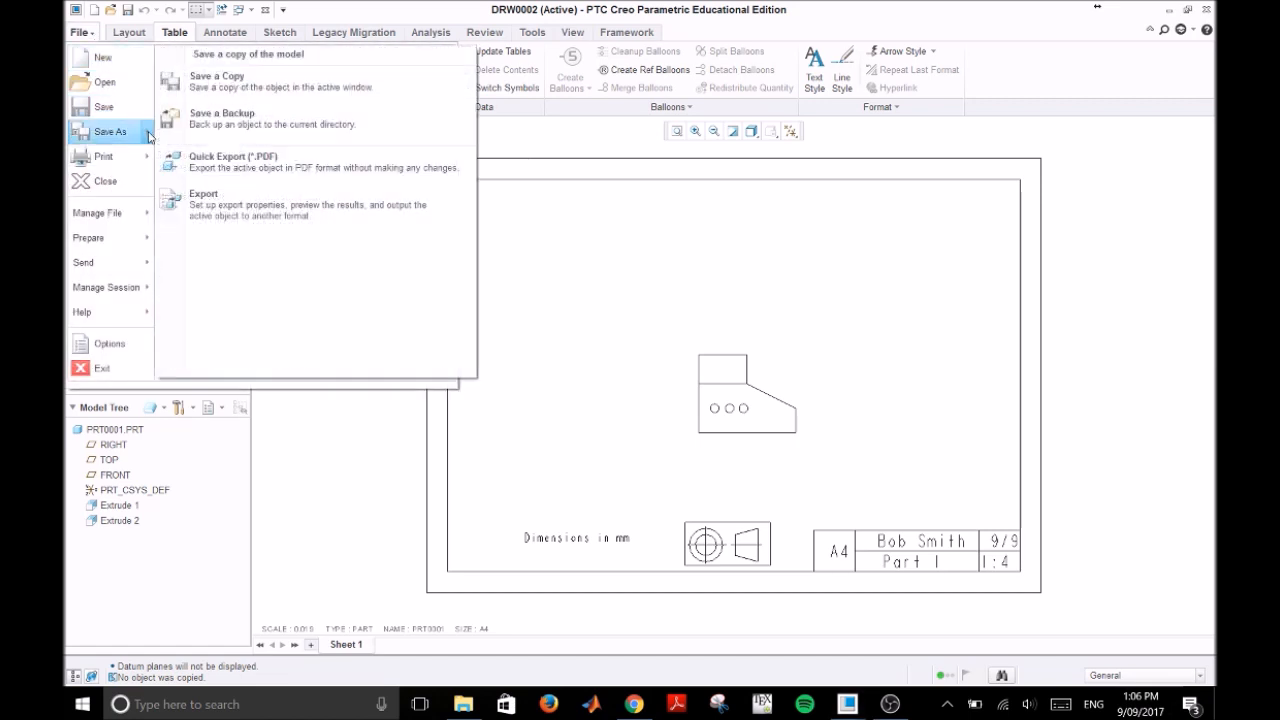
pyautogui.click(220, 84)
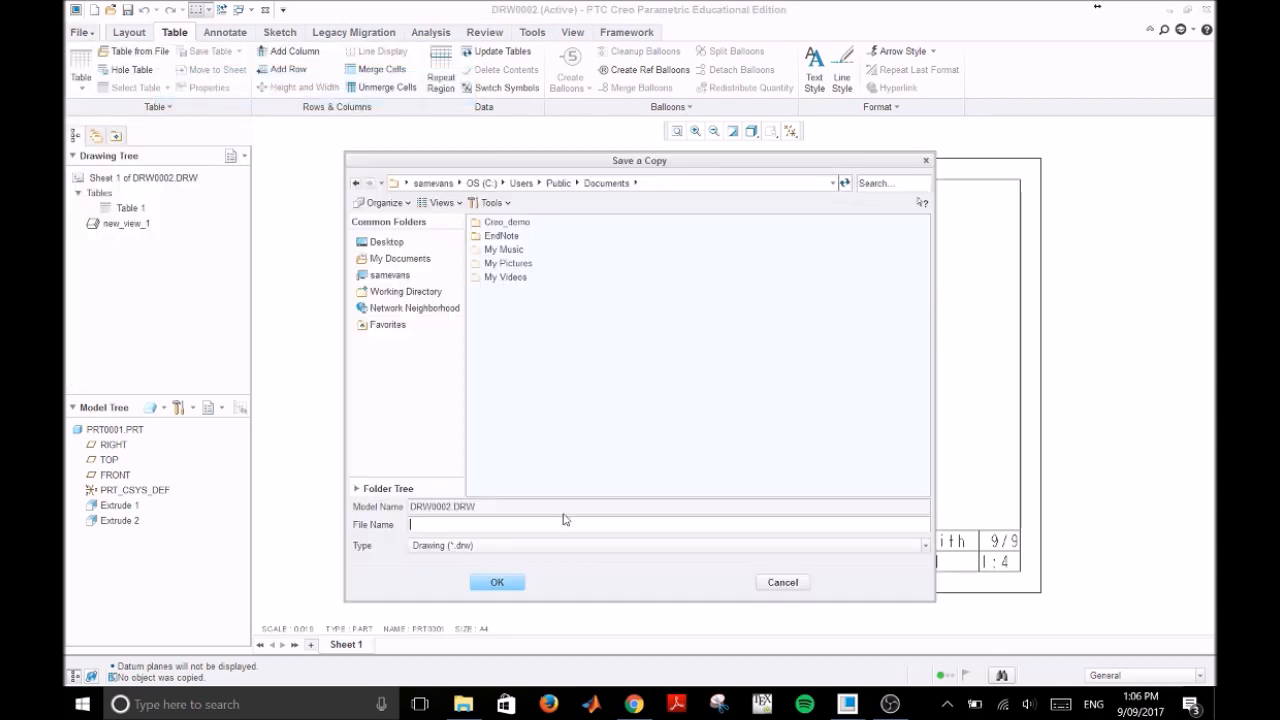
pyautogui.click(558, 547)
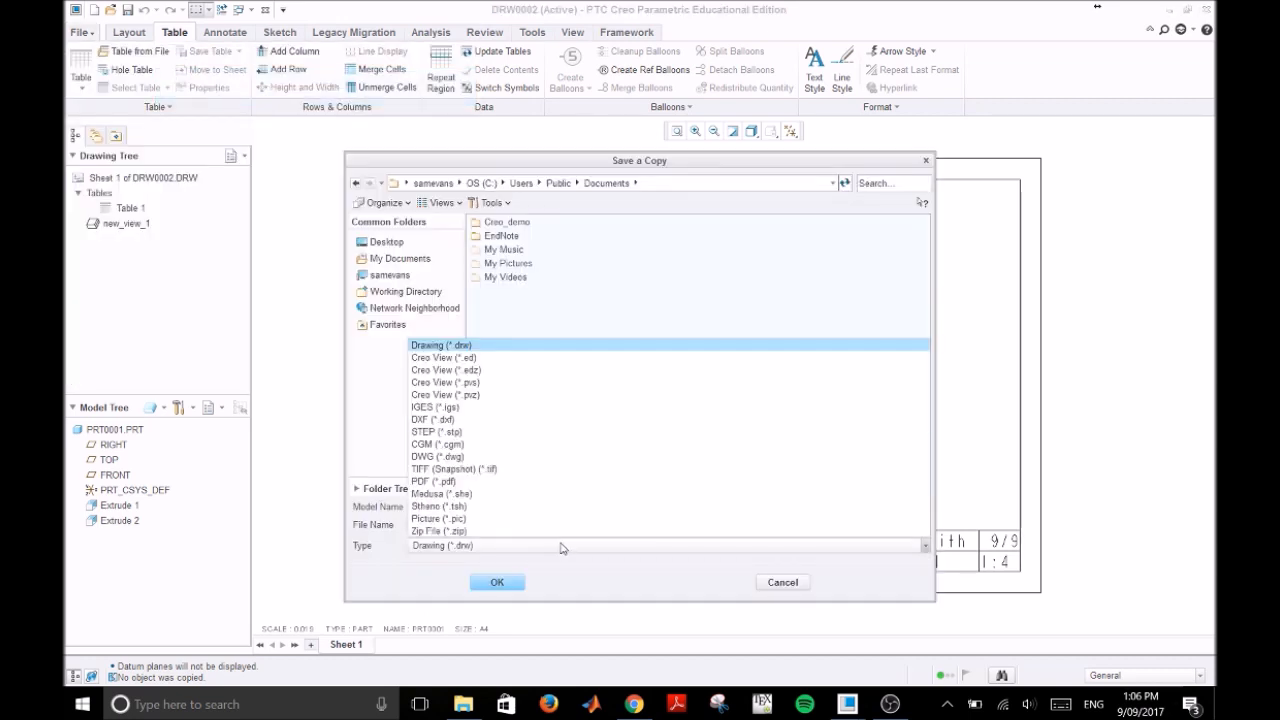
pyautogui.click(525, 482)
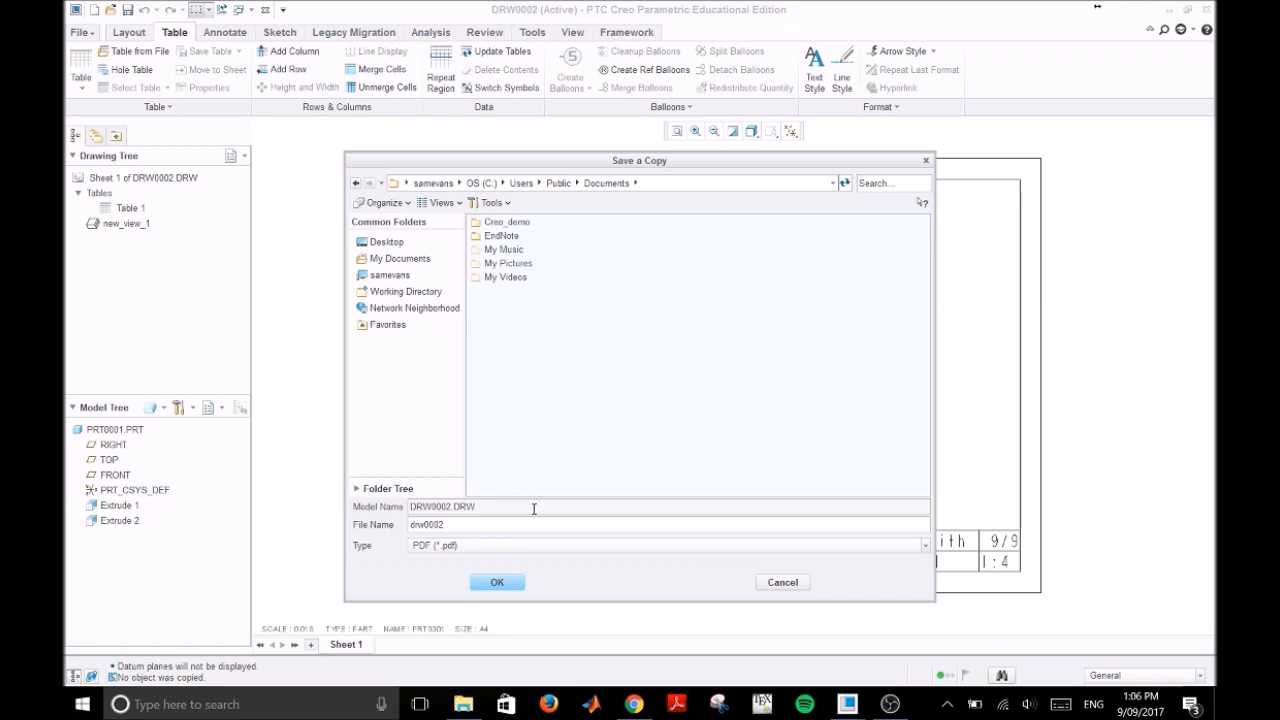
pyautogui.click(520, 582)
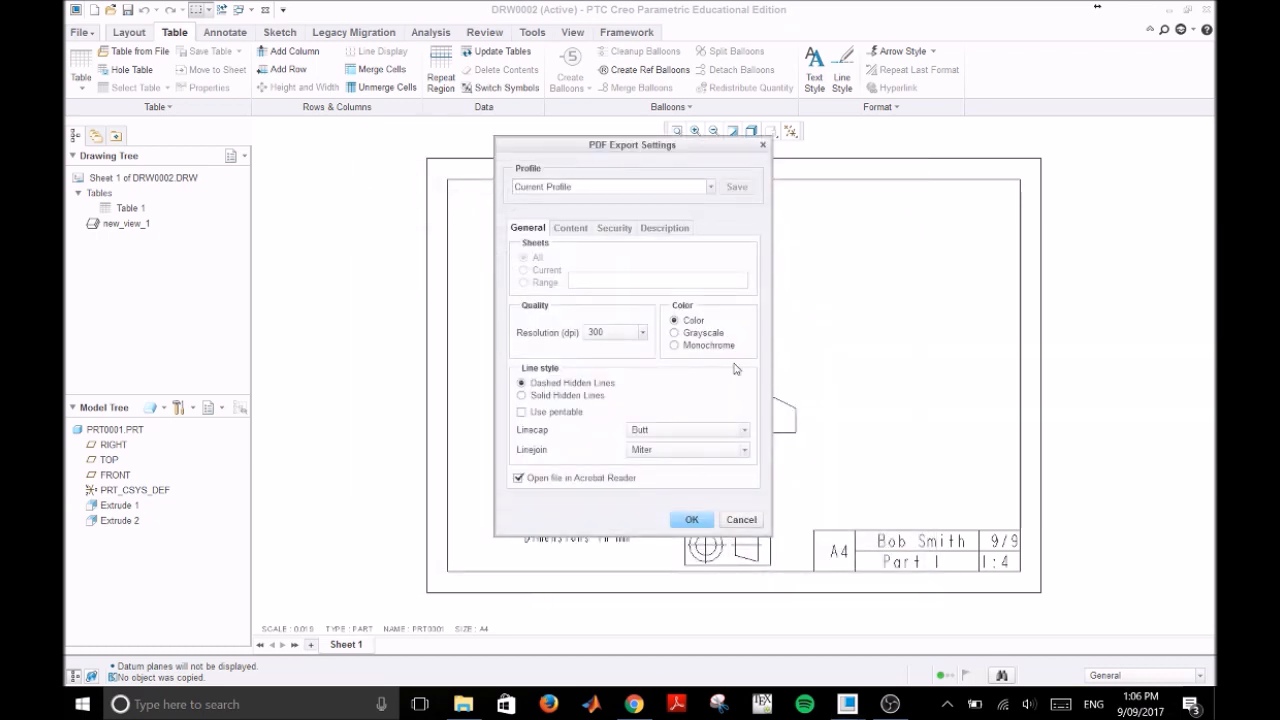
# Step: Export the PDF at a resolution of 600 dpi and maximise it in Adobe Reader
pyautogui.click(643, 336)
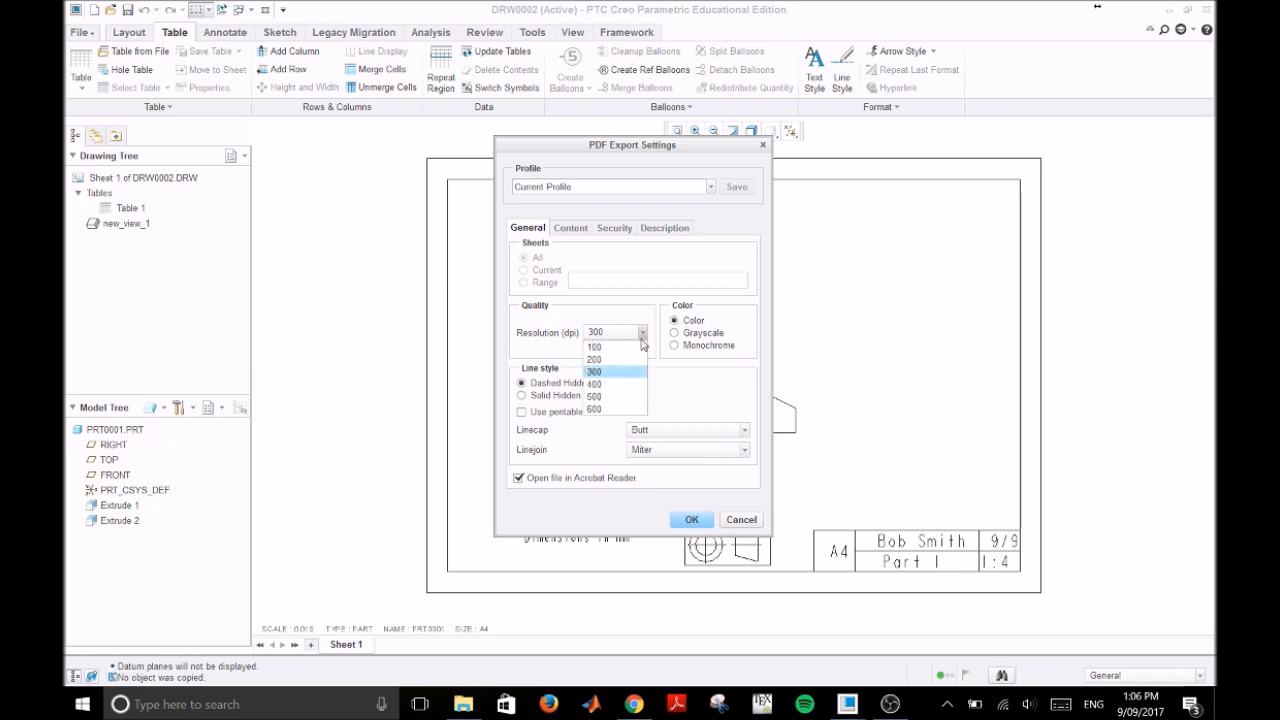
pyautogui.click(617, 410)
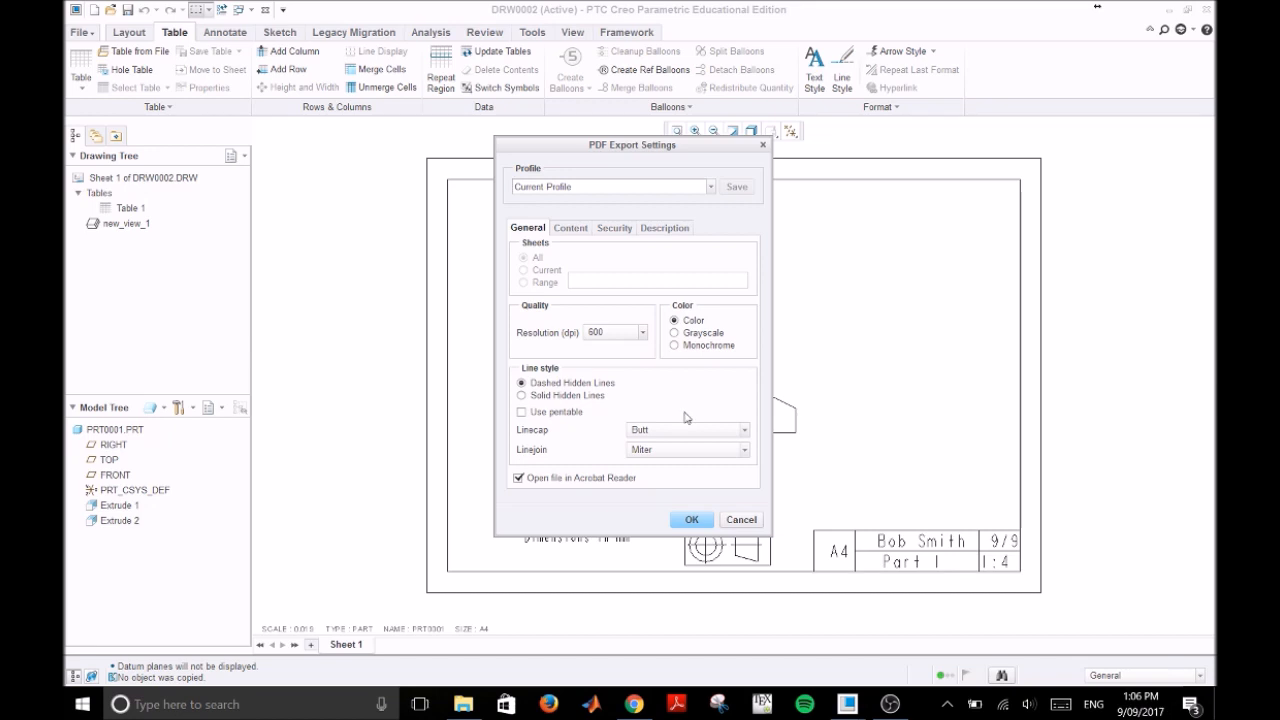
pyautogui.click(693, 520)
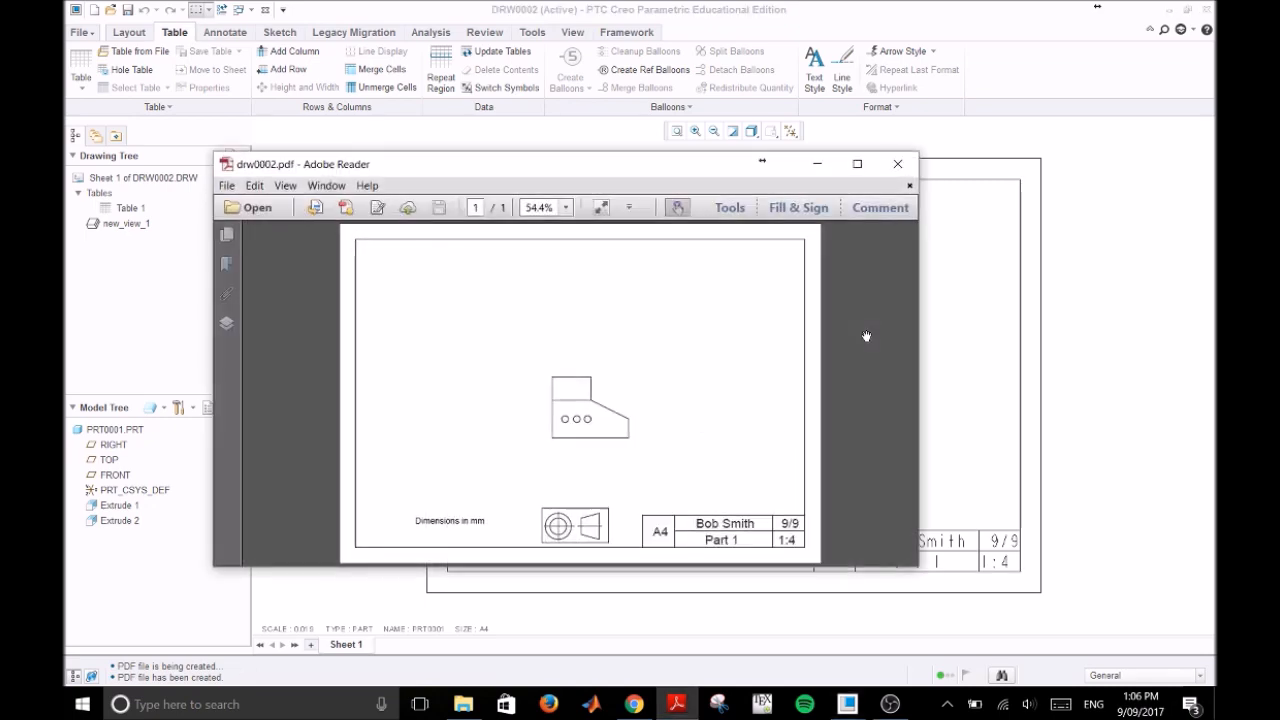
pyautogui.doubleClick(687, 176)
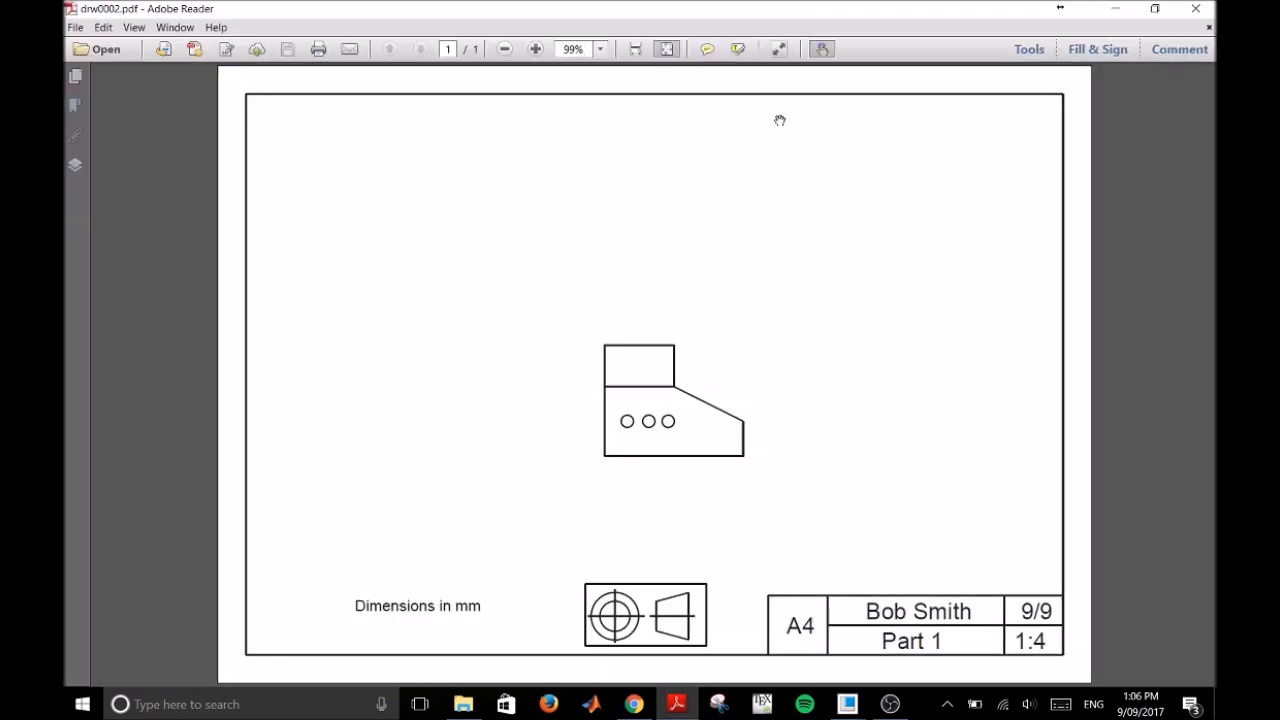